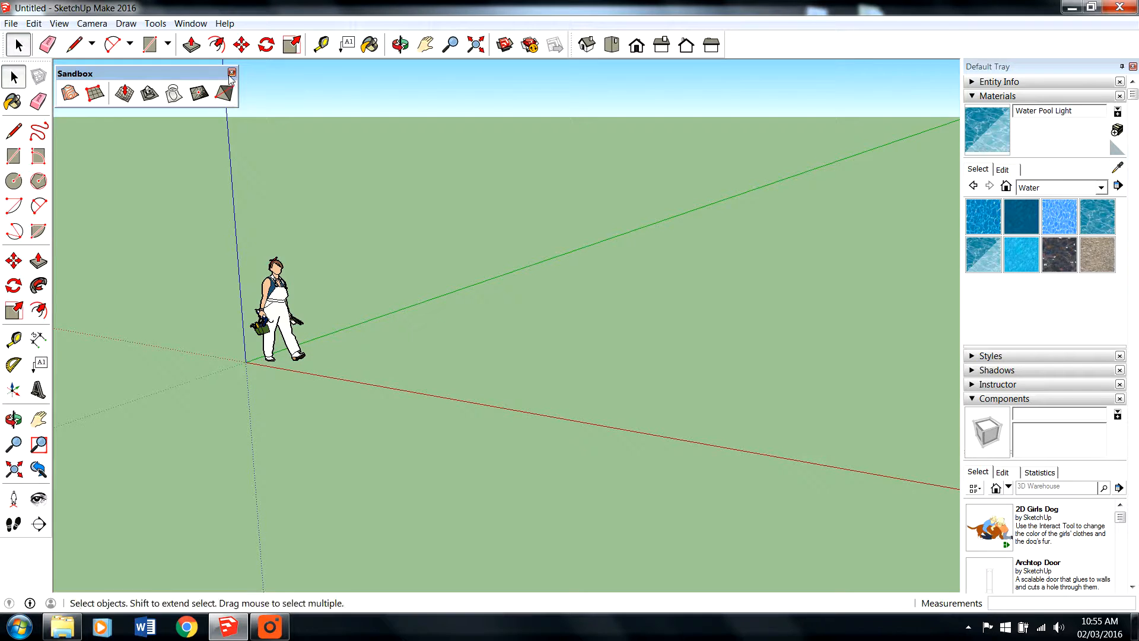
- Hide the Sandbox toolbar and turn it back on from the list of available toolbars
{"action": "left_click", "coordinate": [231, 72]}
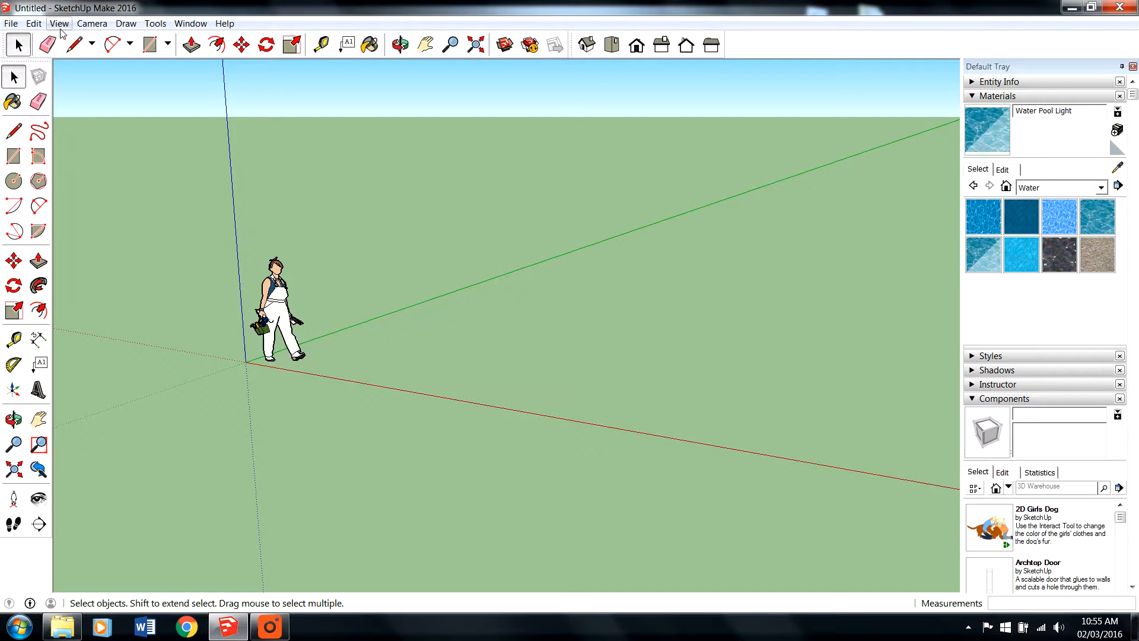
{"action": "left_click", "coordinate": [30, 25]}
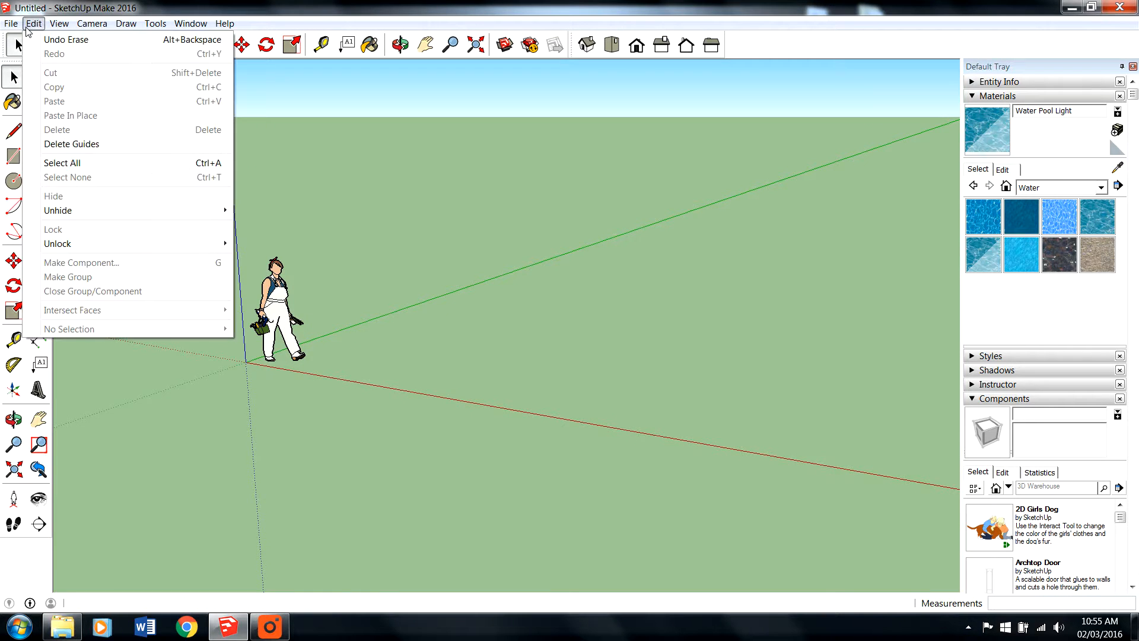
{"action": "left_click", "coordinate": [28, 25]}
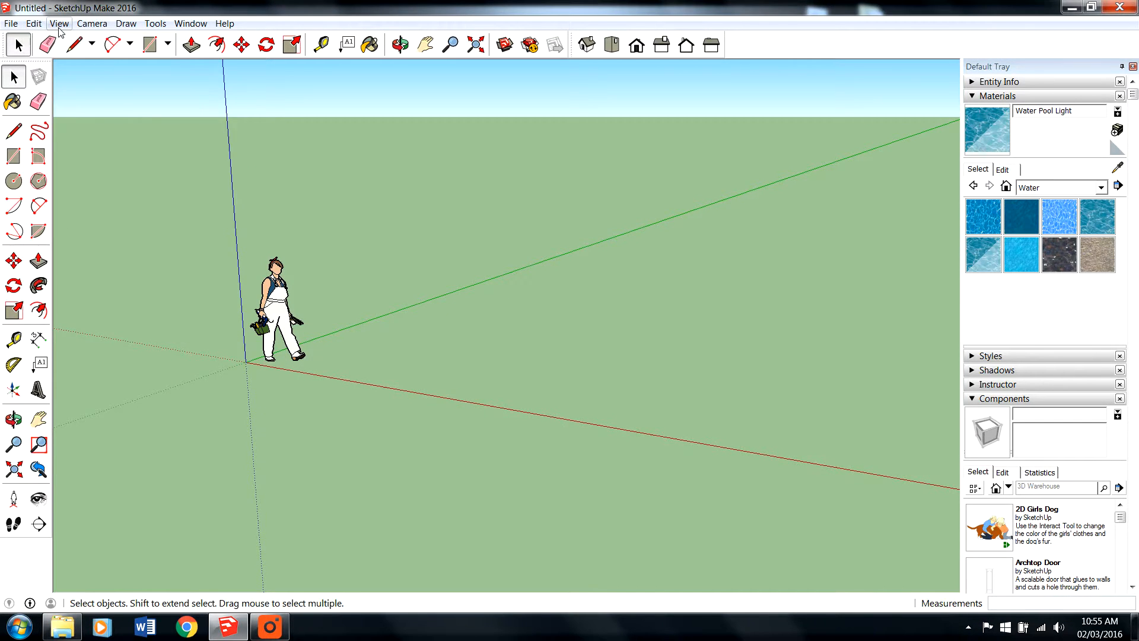
{"action": "left_click", "coordinate": [60, 24]}
{"action": "left_click", "coordinate": [65, 38]}
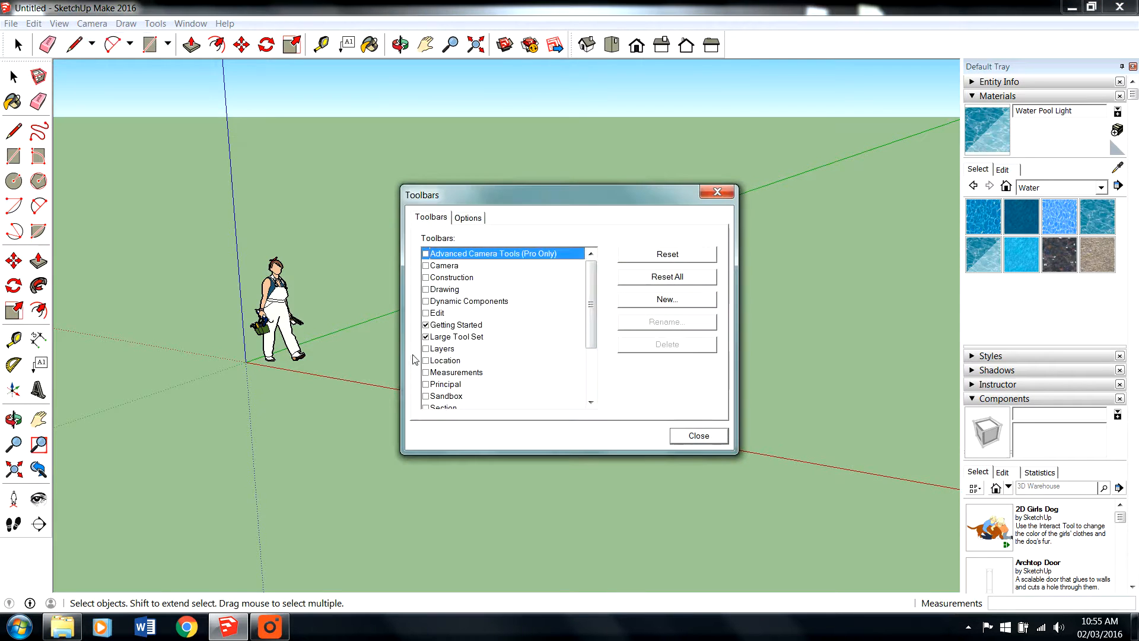
{"action": "scroll", "coordinate": [569, 355], "scroll_direction": "down", "scroll_amount": 3}
{"action": "scroll", "coordinate": [569, 355], "scroll_direction": "down", "scroll_amount": 1}
{"action": "left_click", "coordinate": [439, 314]}
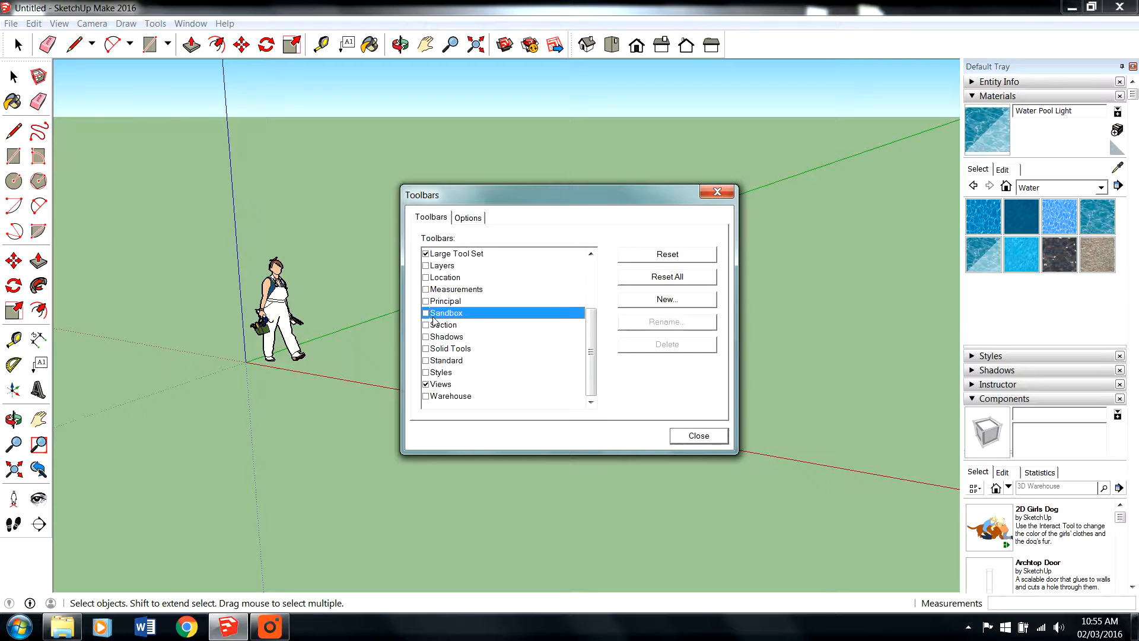
{"action": "left_click", "coordinate": [426, 314]}
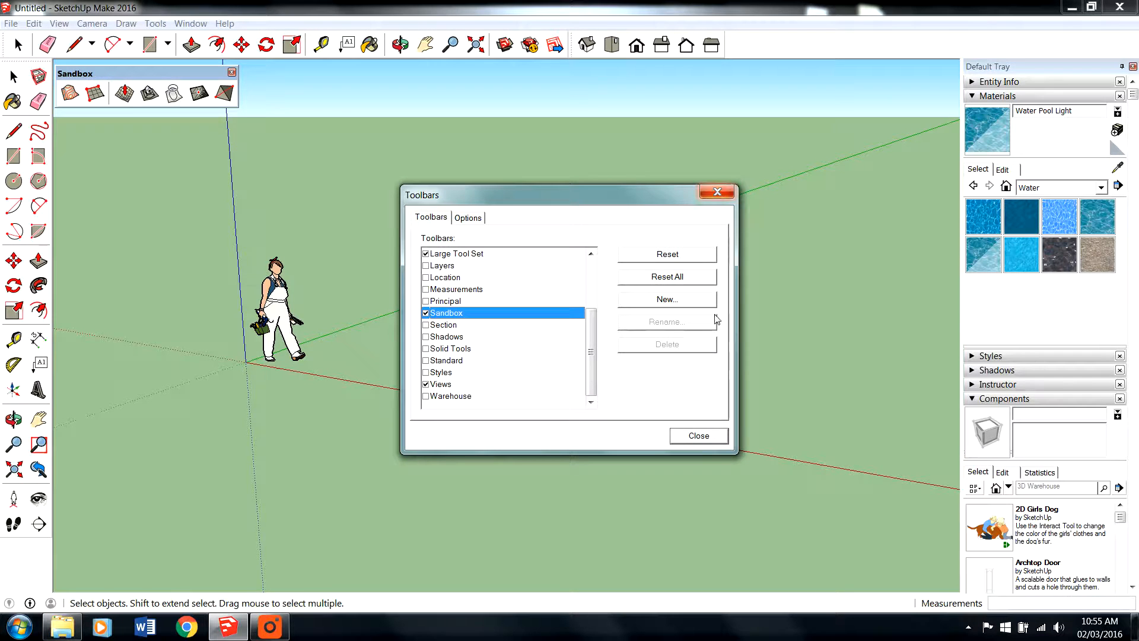
{"action": "left_click", "coordinate": [711, 440]}
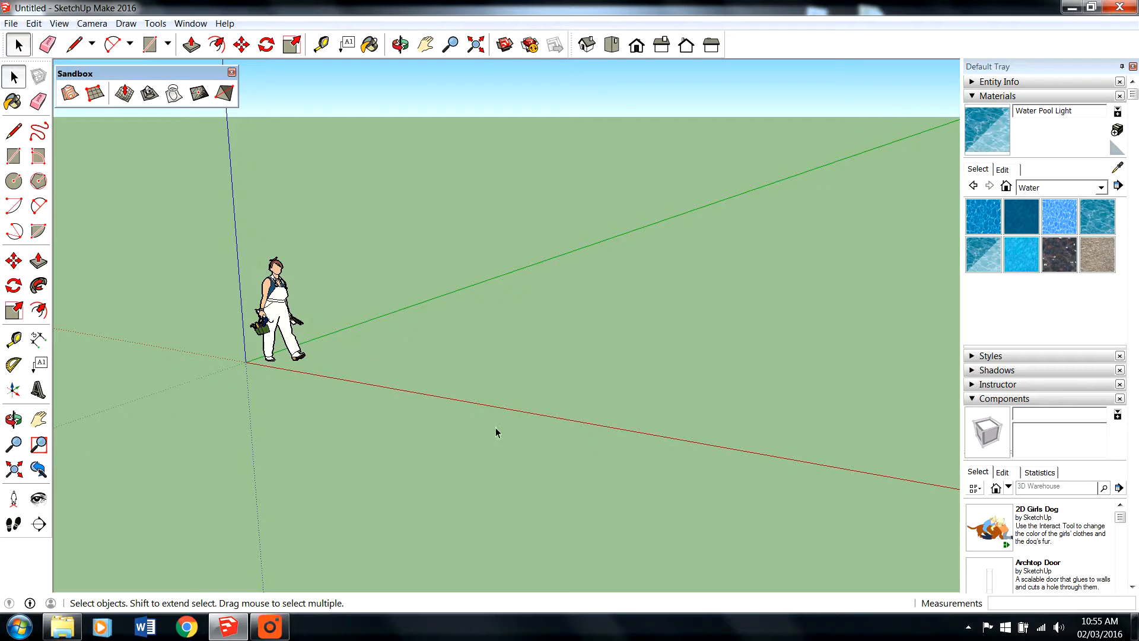
- Draw a 60' by 60' rectangle on the ground with its first corner at the origin
{"action": "key", "text": "o"}
{"action": "left_click_drag", "start_coordinate": [335, 413], "coordinate": [374, 420]}
{"action": "middle_click_drag", "start_coordinate": [373, 419], "coordinate": [397, 433]}
{"action": "scroll", "coordinate": [397, 431], "scroll_direction": "down", "scroll_amount": 2}
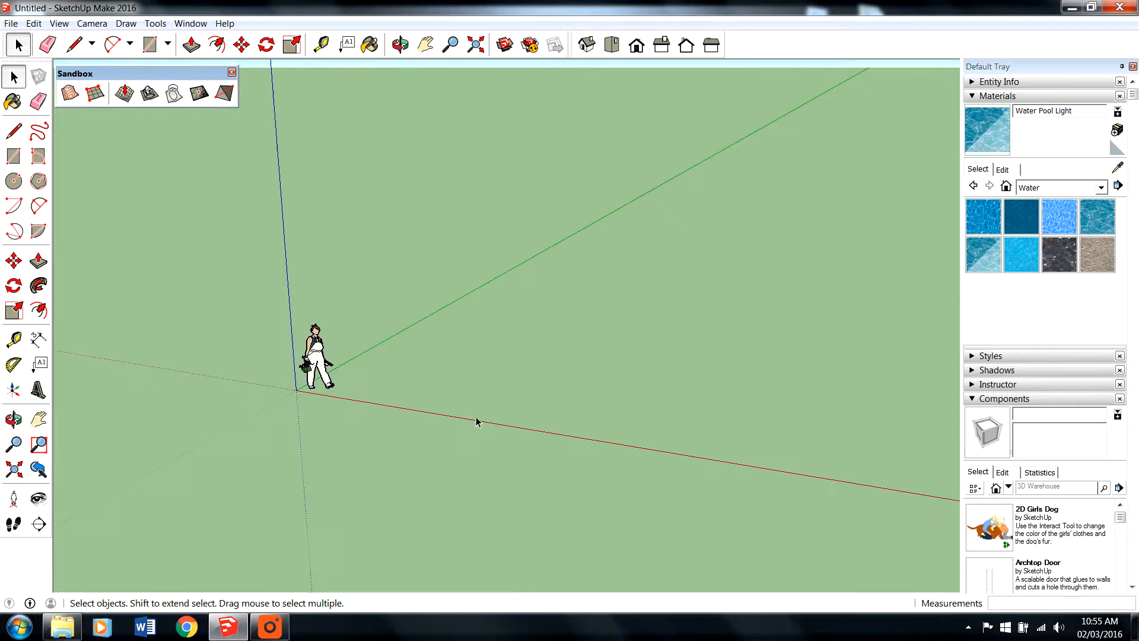
{"action": "scroll", "coordinate": [414, 409], "scroll_direction": "up", "scroll_amount": 1}
{"action": "scroll", "coordinate": [409, 410], "scroll_direction": "down", "scroll_amount": 2}
{"action": "scroll", "coordinate": [159, 415], "scroll_direction": "down", "scroll_amount": 1}
{"action": "middle_click_drag", "start_coordinate": [300, 418], "coordinate": [355, 421]}
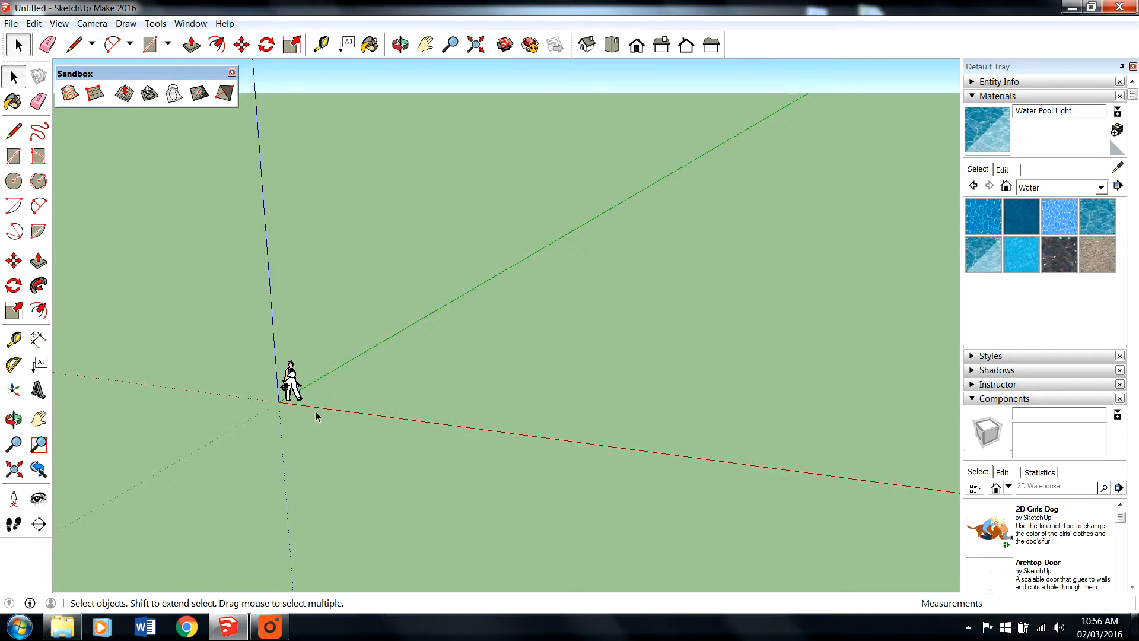
{"action": "left_click", "coordinate": [149, 45]}
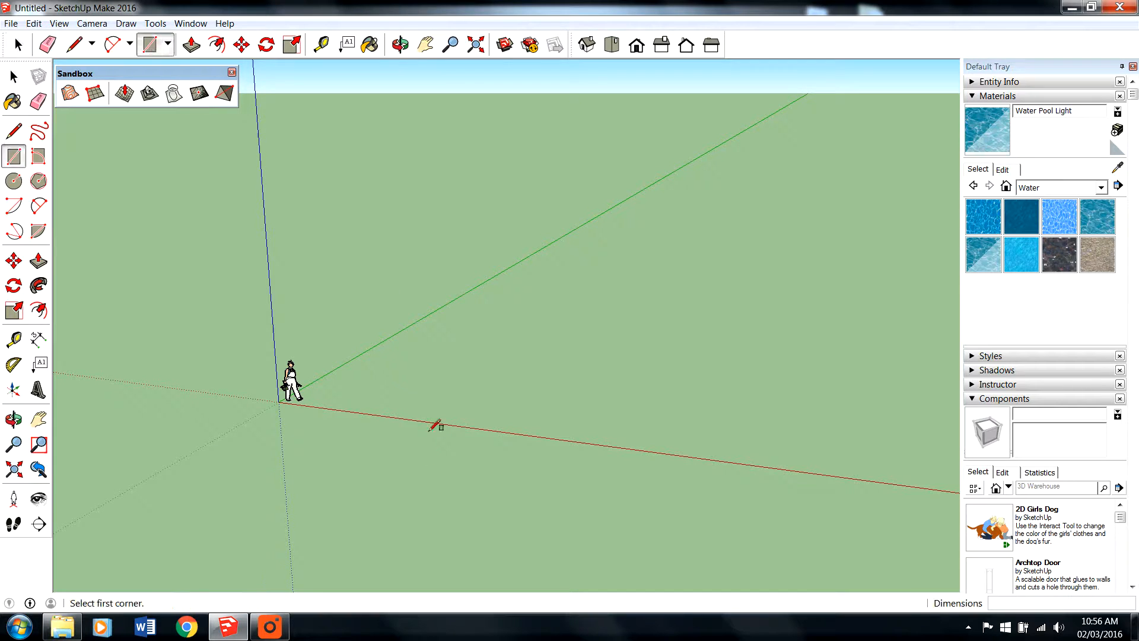
{"action": "left_click", "coordinate": [278, 403]}
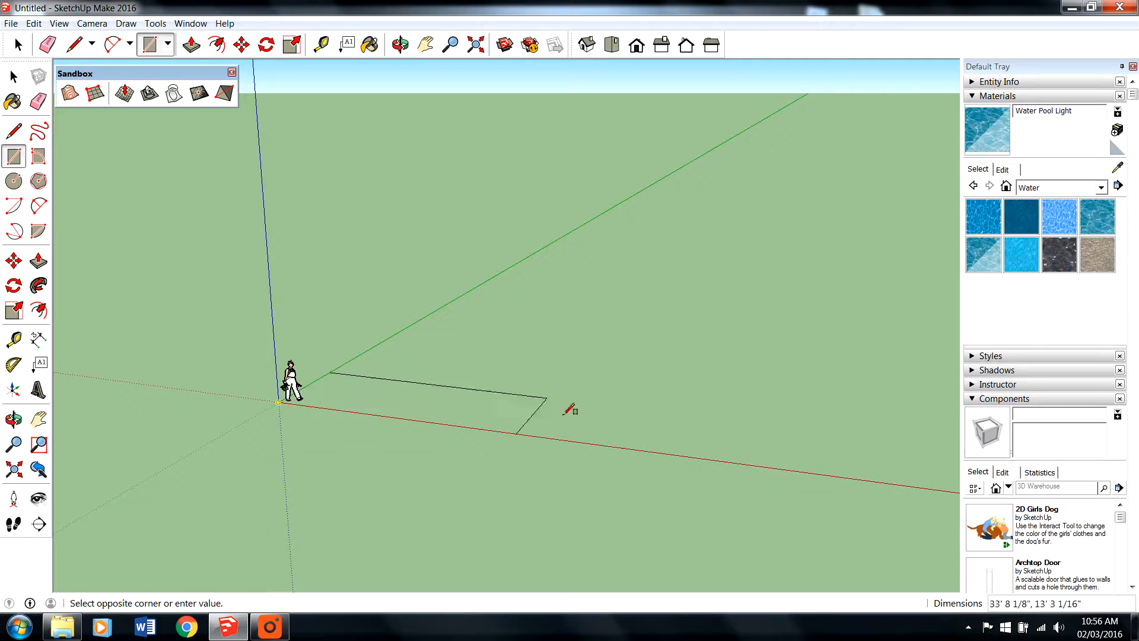
{"action": "middle_click_drag", "start_coordinate": [766, 368], "coordinate": [821, 317]}
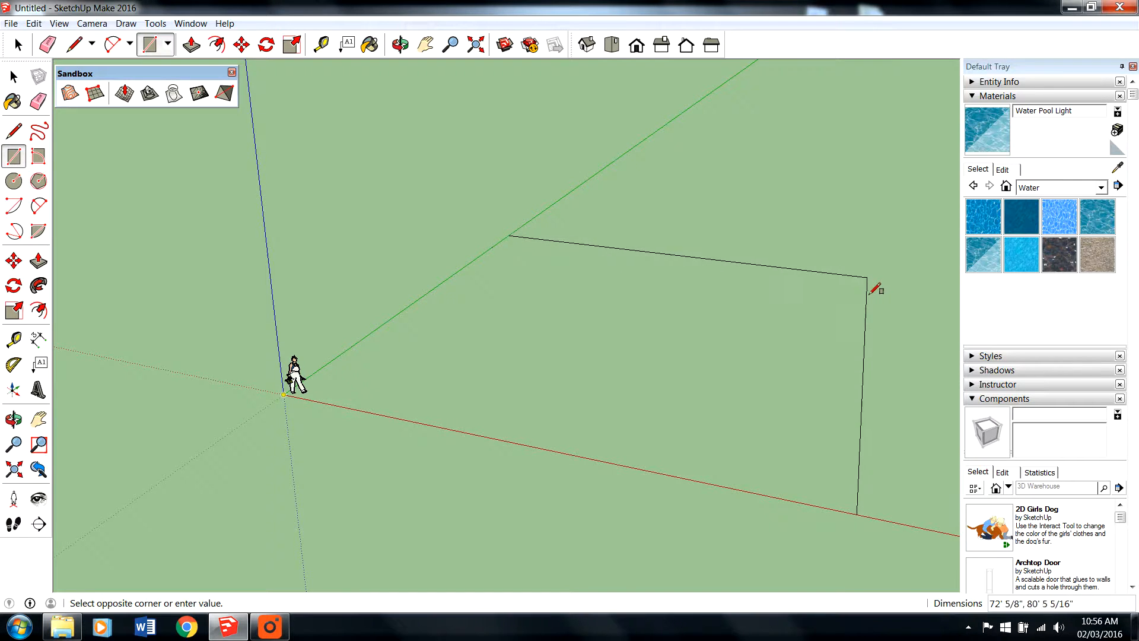
{"action": "type", "text": "60',"}
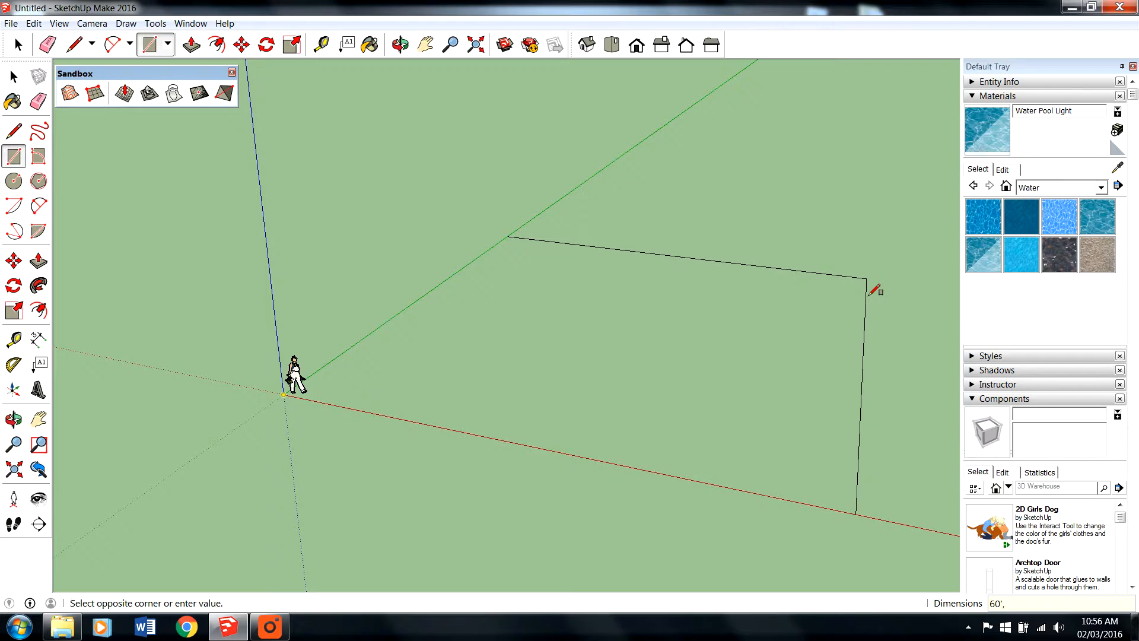
{"action": "type", "text": "60'"}
{"action": "key", "text": "Return"}
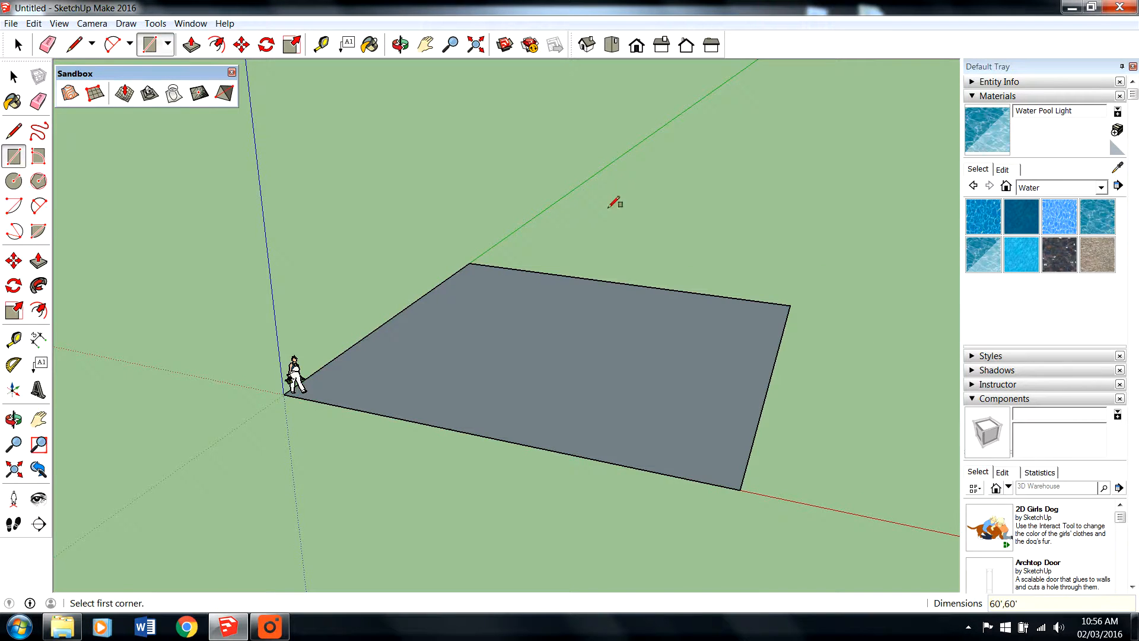
- Paint the square face with the Water Pool Light material from the Water collection
{"action": "scroll", "coordinate": [603, 226], "scroll_direction": "up", "scroll_amount": 3}
{"action": "scroll", "coordinate": [556, 302], "scroll_direction": "down", "scroll_amount": 1}
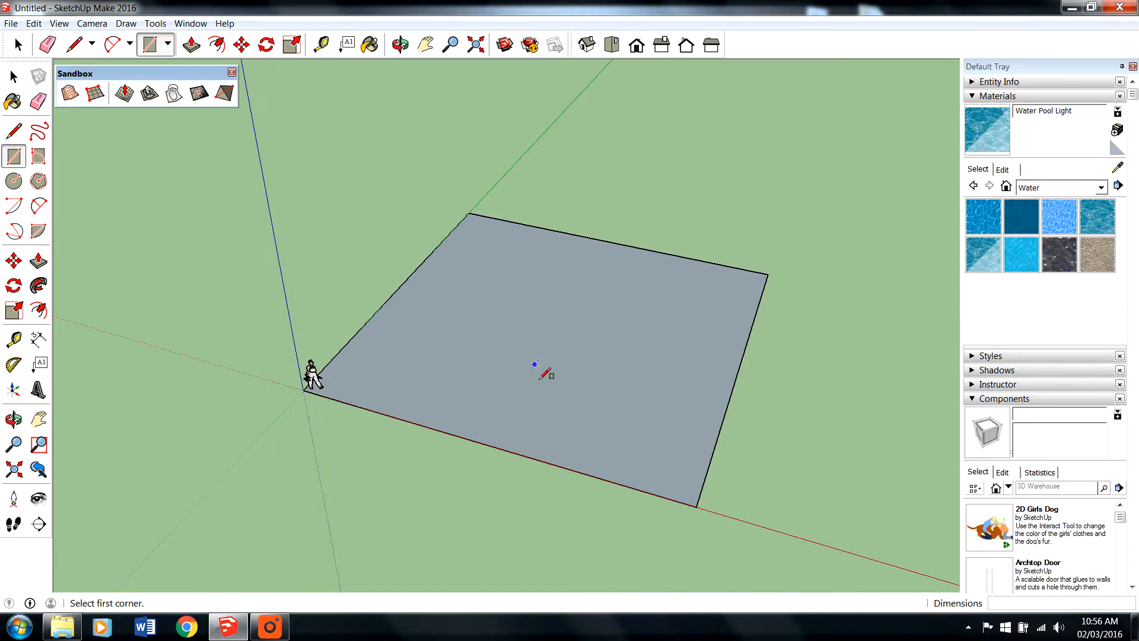
{"action": "scroll", "coordinate": [539, 379], "scroll_direction": "up", "scroll_amount": 1}
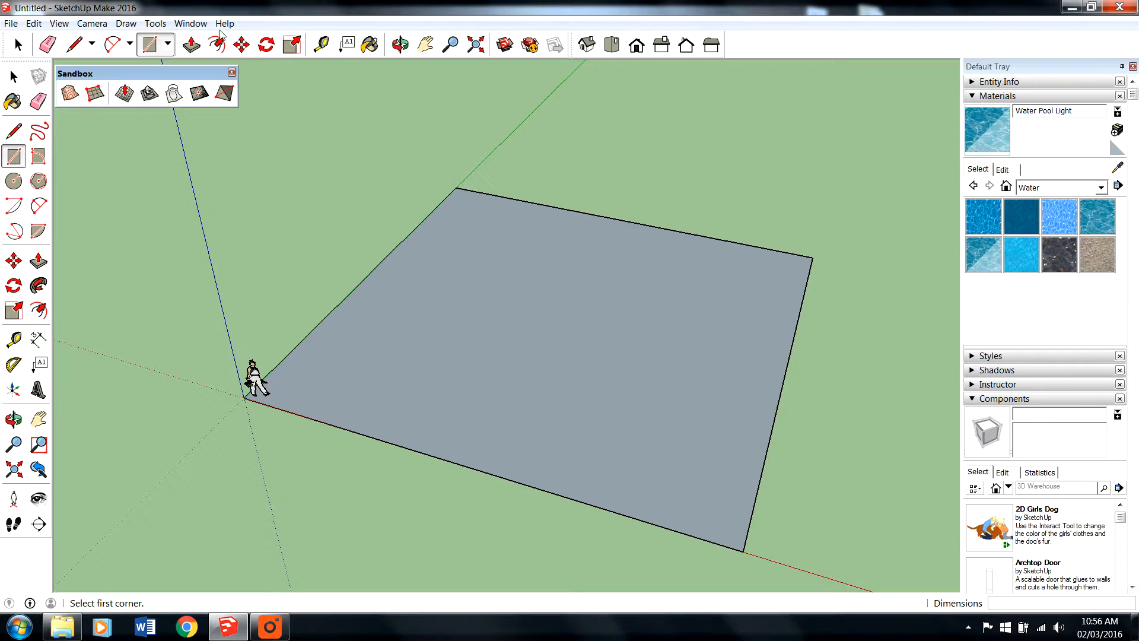
{"action": "left_click", "coordinate": [371, 45]}
{"action": "left_click", "coordinate": [1059, 190]}
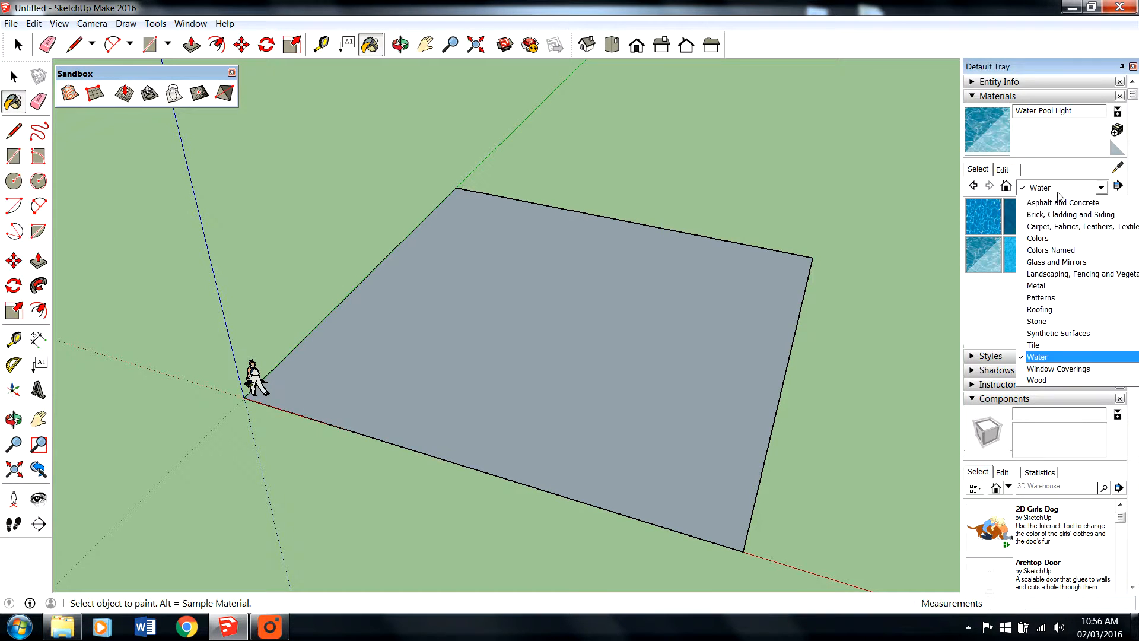
{"action": "left_click", "coordinate": [1053, 357]}
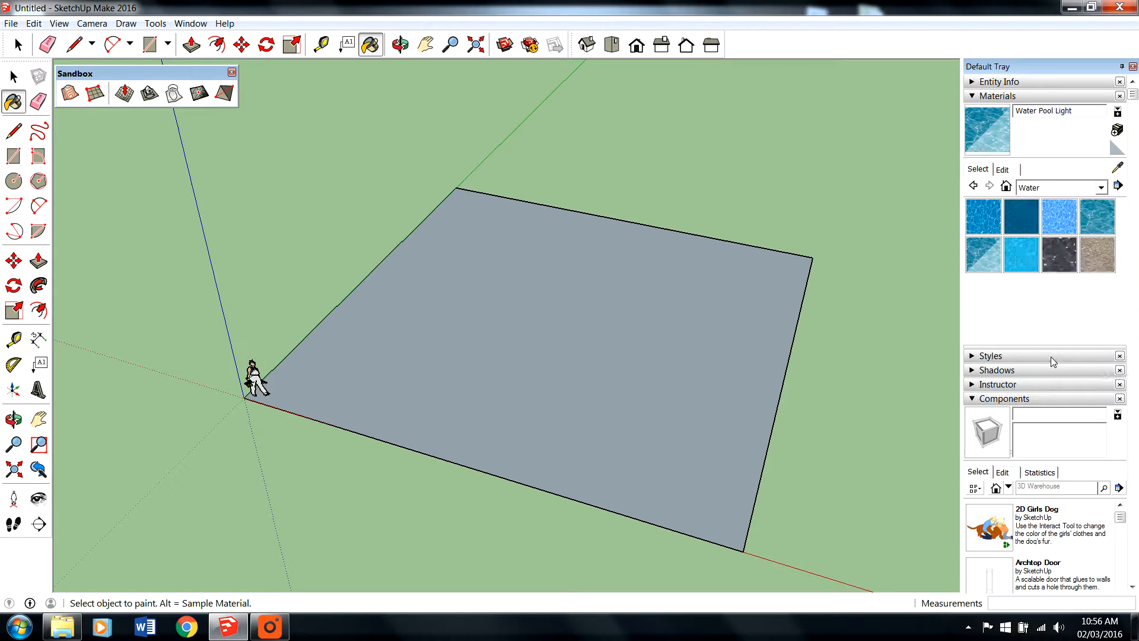
{"action": "left_click", "coordinate": [992, 262]}
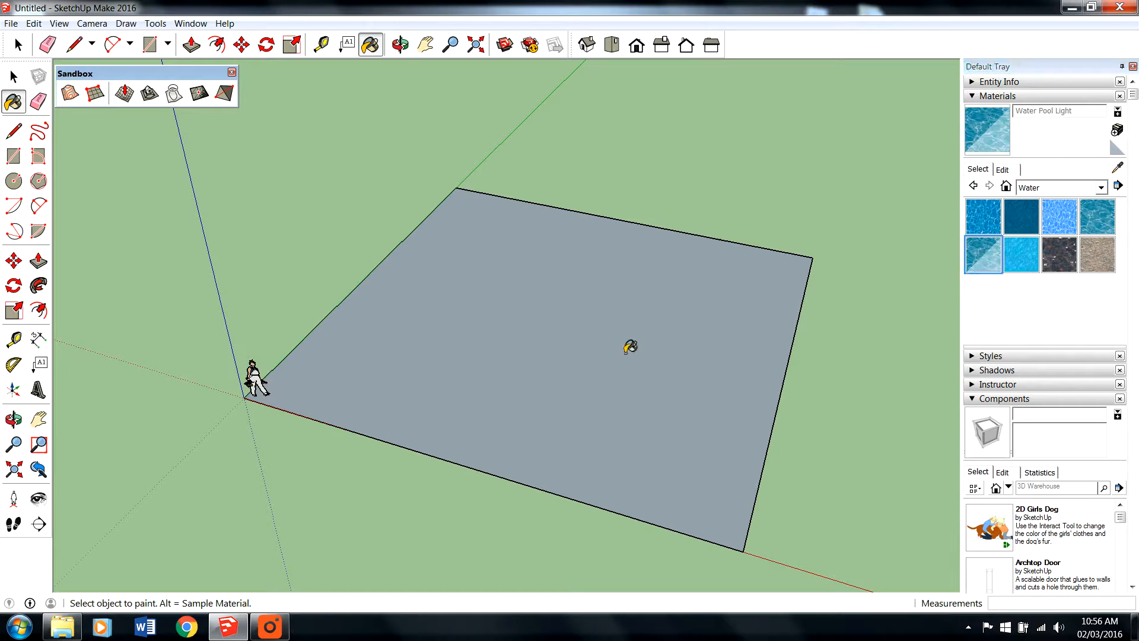
{"action": "left_click", "coordinate": [620, 346]}
{"action": "left_click", "coordinate": [18, 45]}
- Inspect the painted water face from low down, from underneath and from above
{"action": "middle_click_drag", "start_coordinate": [521, 464], "coordinate": [350, 324]}
{"action": "scroll", "coordinate": [351, 320], "scroll_direction": "up", "scroll_amount": 3}
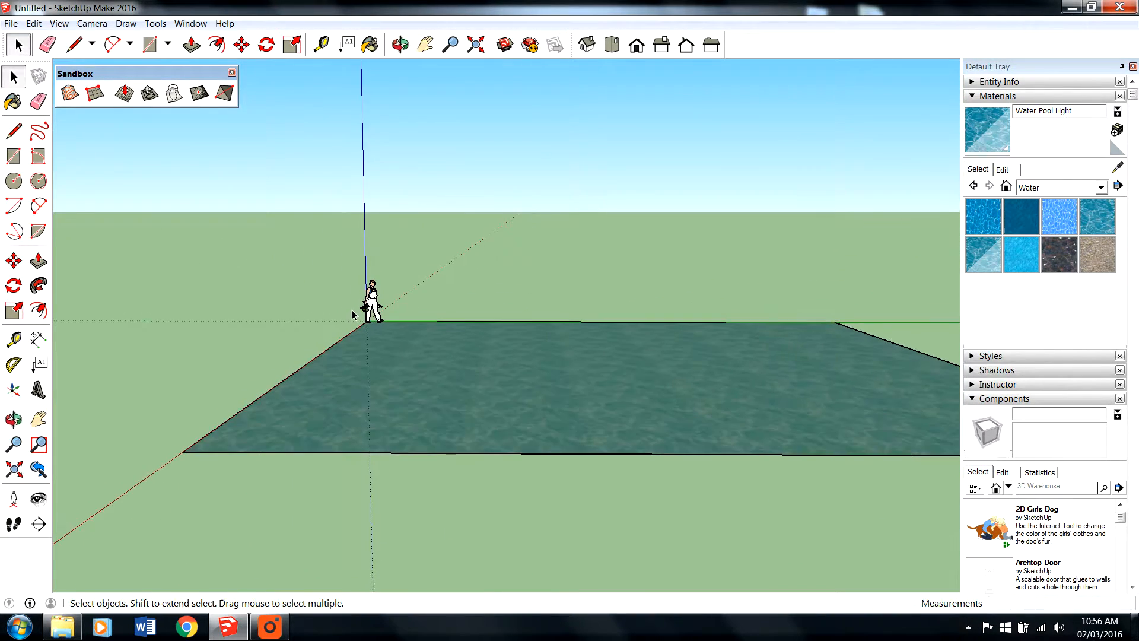
{"action": "middle_click_drag", "start_coordinate": [432, 396], "coordinate": [355, 303]}
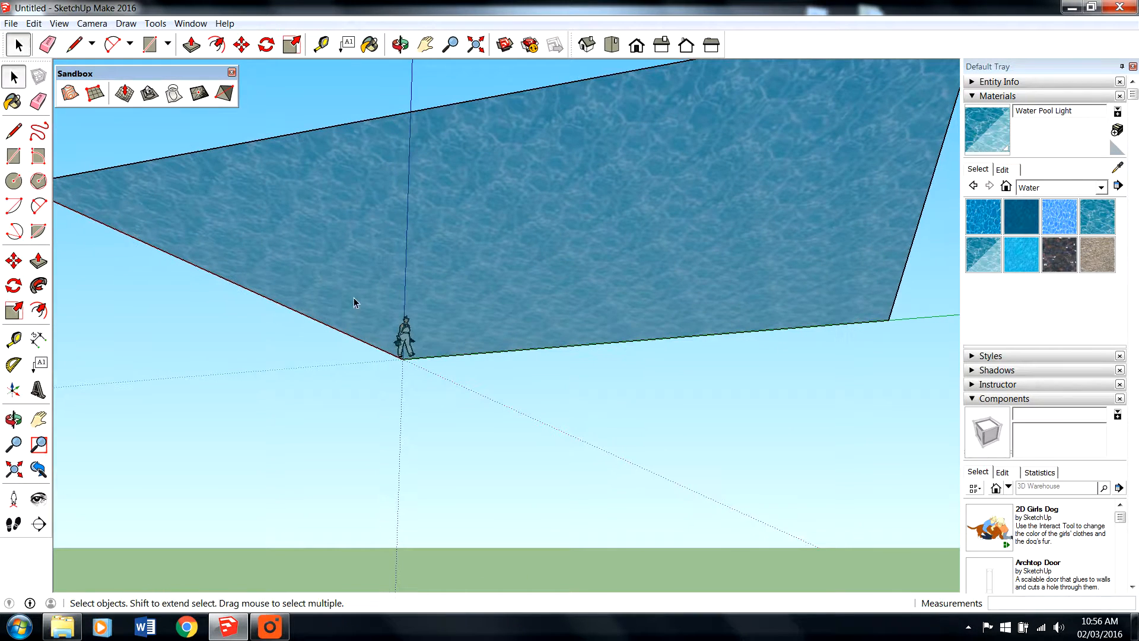
{"action": "middle_click_drag", "start_coordinate": [407, 337], "coordinate": [679, 506]}
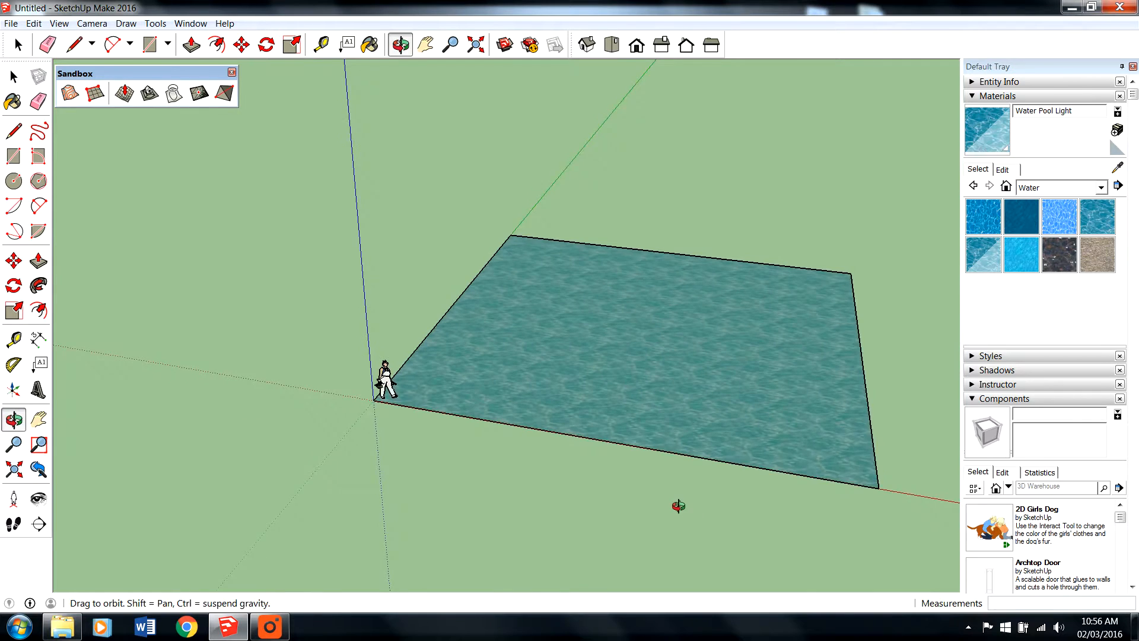
{"action": "scroll", "coordinate": [669, 514], "scroll_direction": "up", "scroll_amount": 1}
{"action": "scroll", "coordinate": [451, 405], "scroll_direction": "down", "scroll_amount": 2}
{"action": "scroll", "coordinate": [721, 293], "scroll_direction": "up", "scroll_amount": 1}
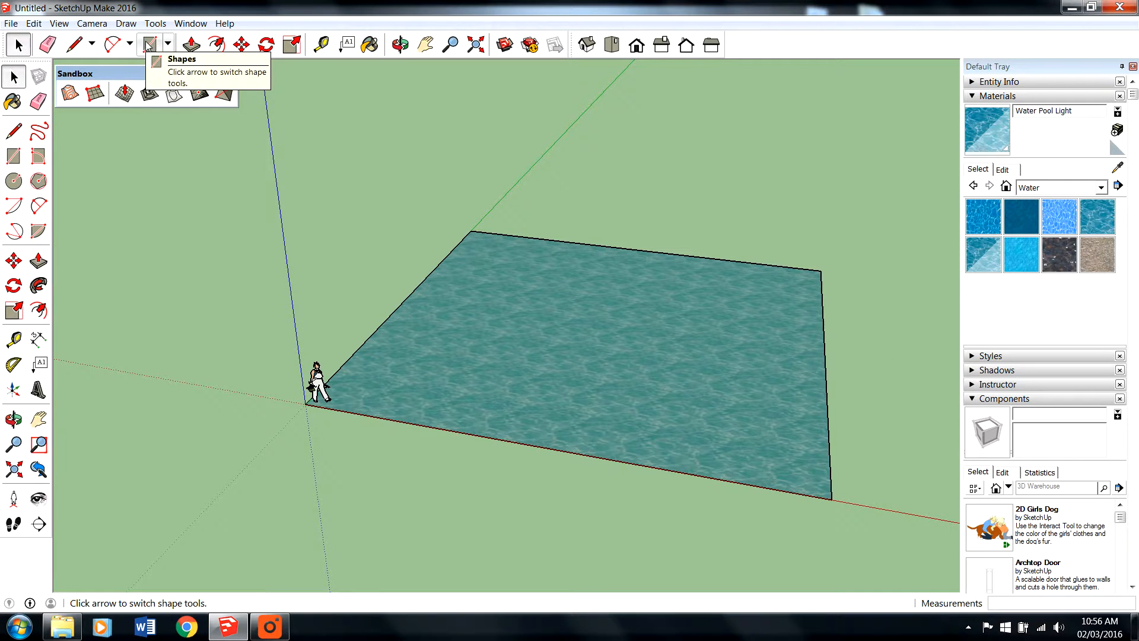
- Create a 60' by 60' sandbox from scratch with 10' grid spacing, starting on the blue axis above the origin
{"action": "left_click", "coordinate": [95, 97]}
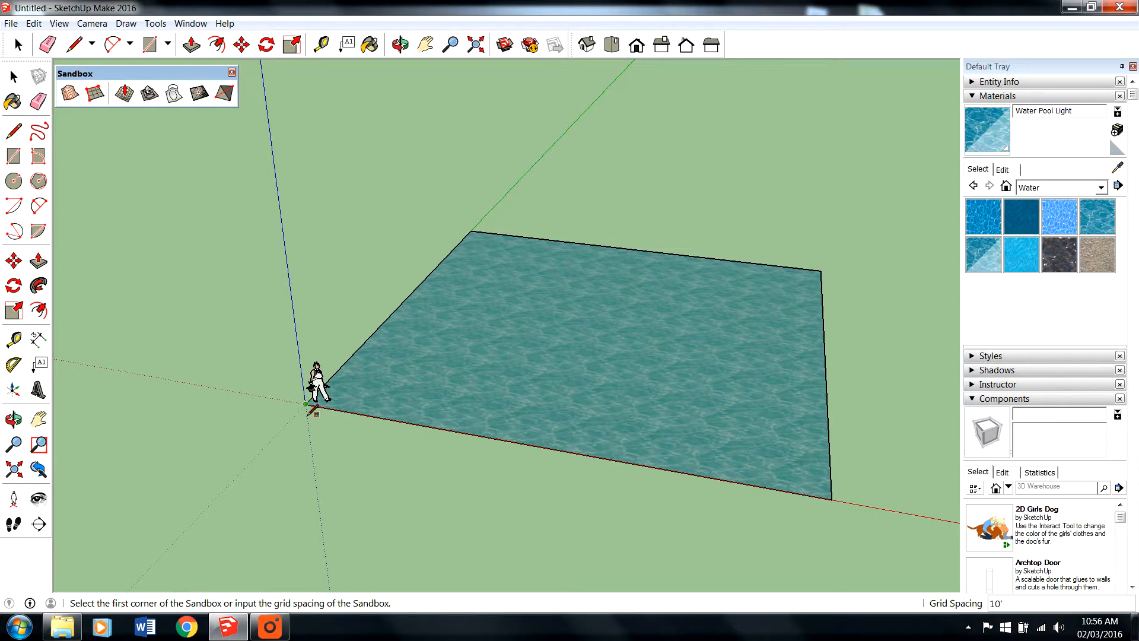
{"action": "scroll", "coordinate": [309, 407], "scroll_direction": "up", "scroll_amount": 2}
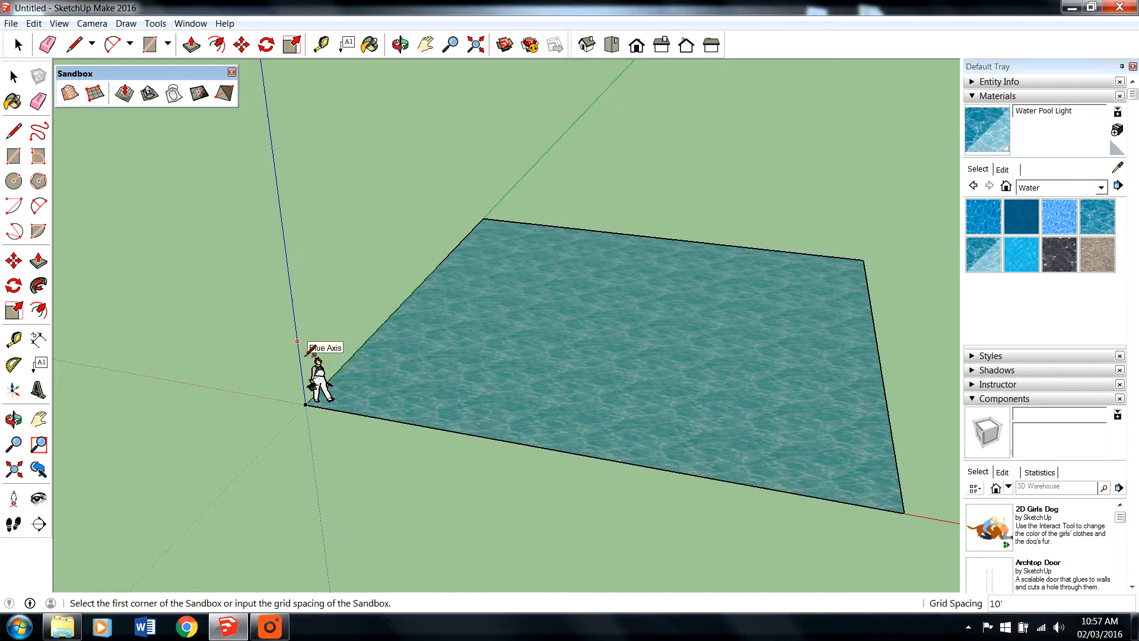
{"action": "left_click", "coordinate": [297, 341]}
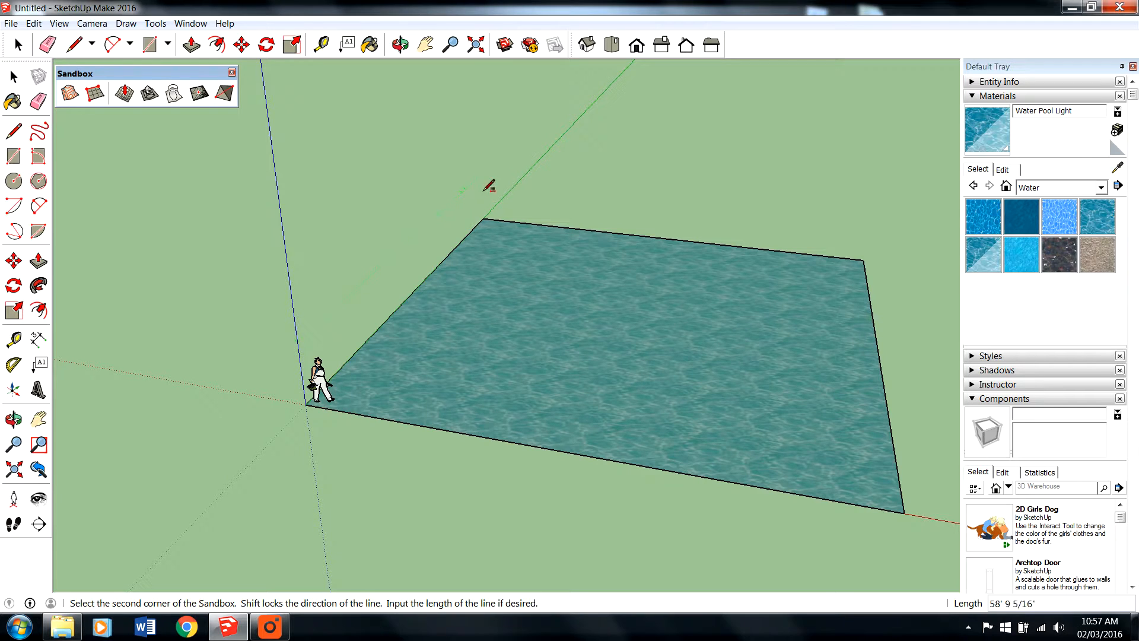
{"action": "middle_click_drag", "start_coordinate": [503, 168], "coordinate": [445, 182]}
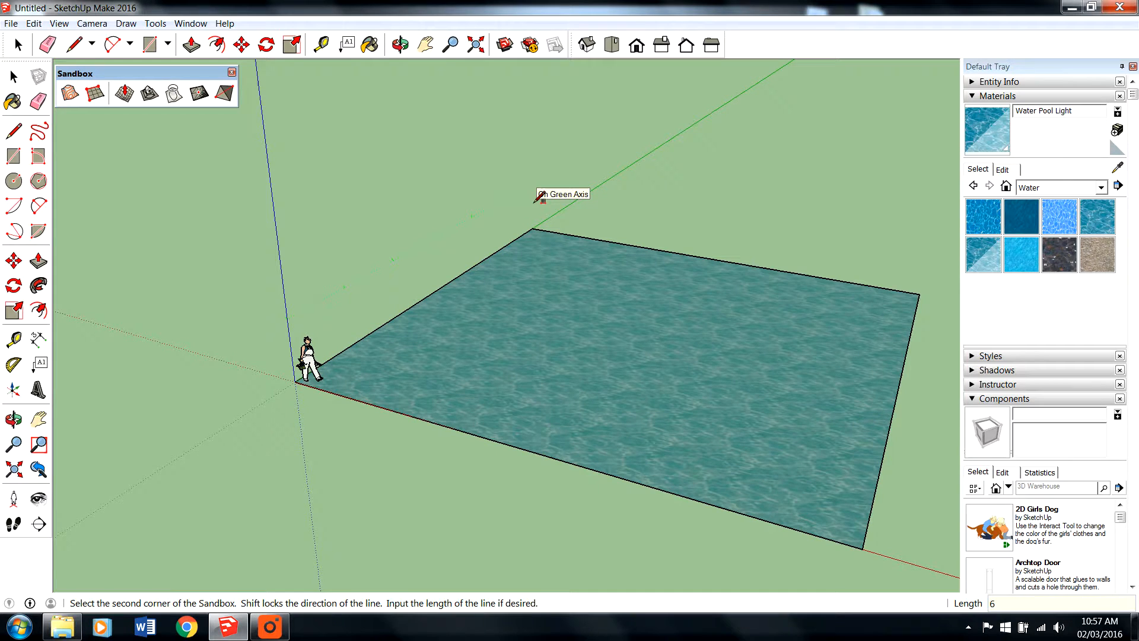
{"action": "left_click", "coordinate": [537, 199]}
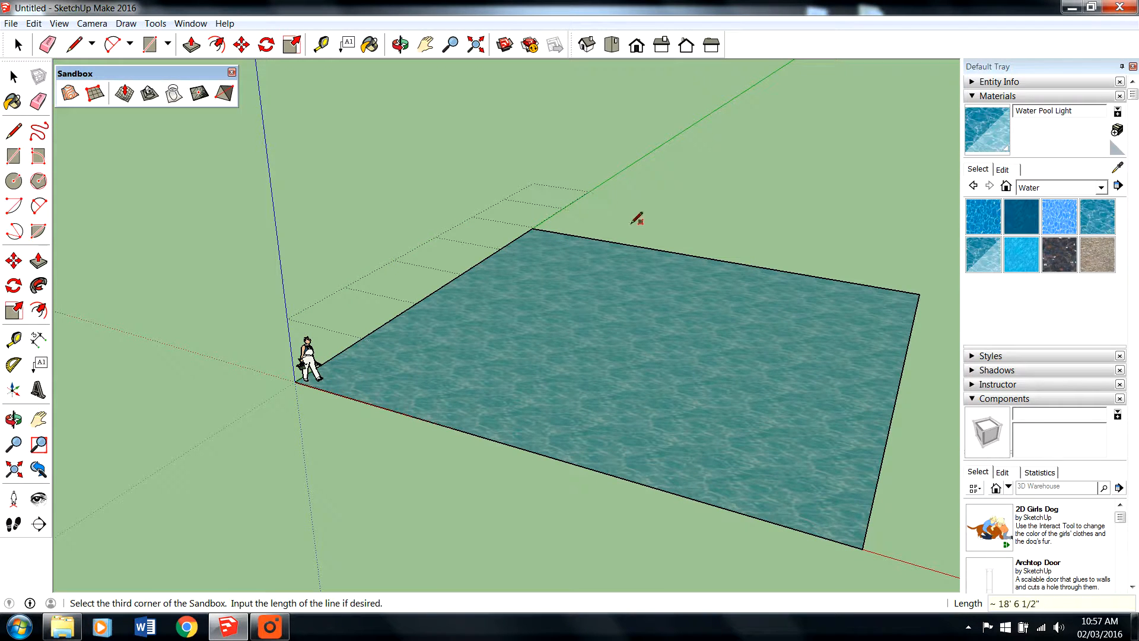
{"action": "scroll", "coordinate": [867, 252], "scroll_direction": "down", "scroll_amount": 3}
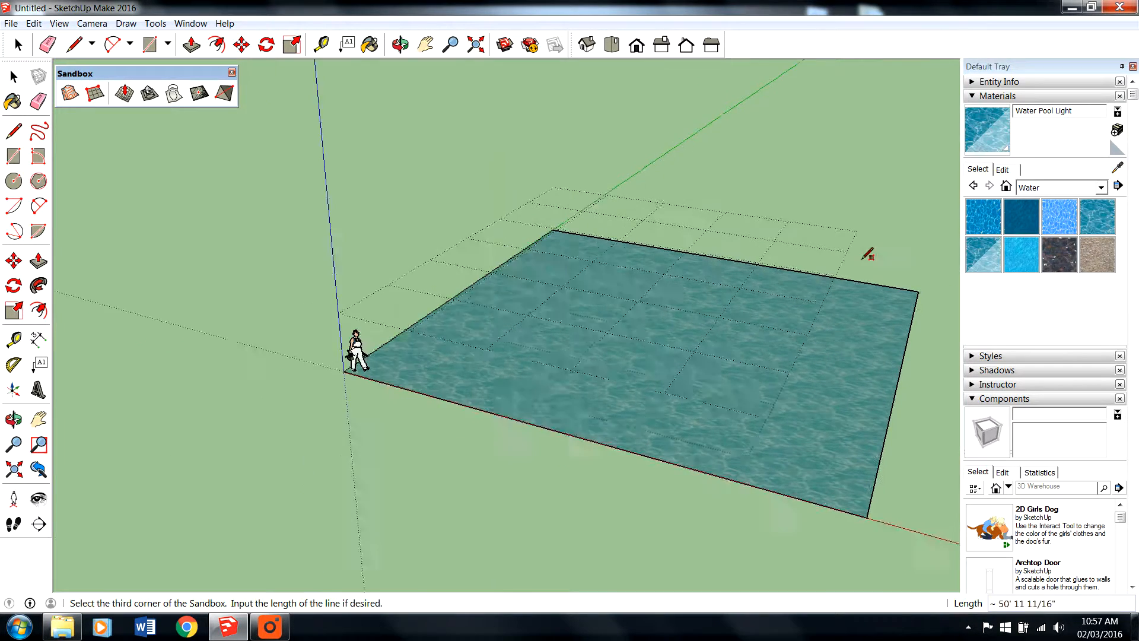
{"action": "scroll", "coordinate": [930, 271], "scroll_direction": "up", "scroll_amount": 2}
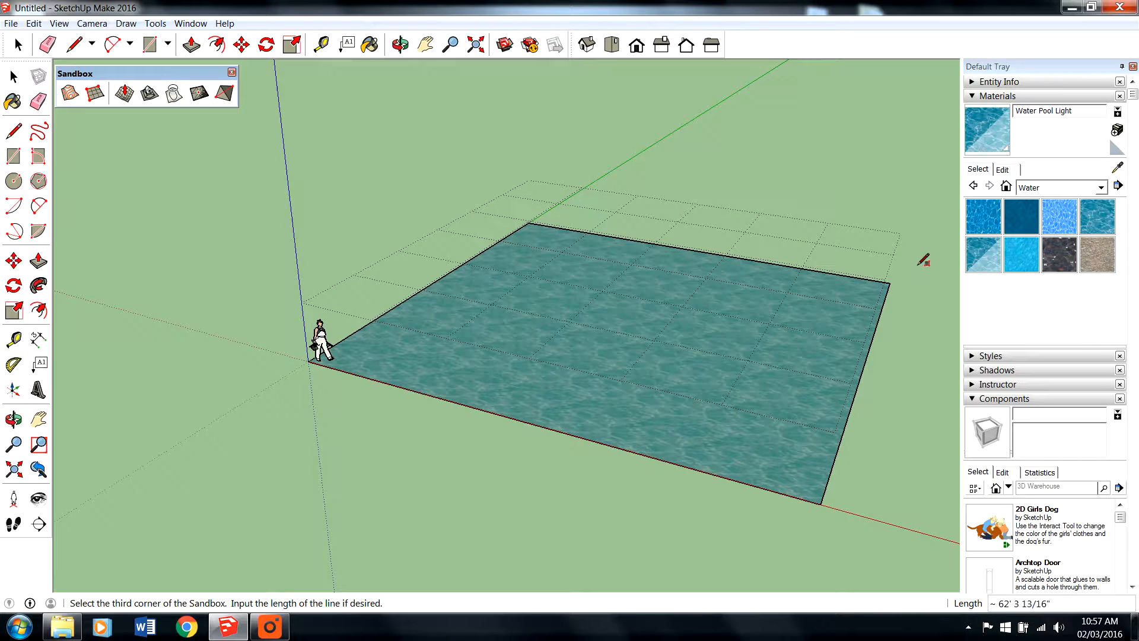
{"action": "type", "text": "60"}
{"action": "key", "text": "Return"}
{"action": "left_click", "coordinate": [13, 75]}
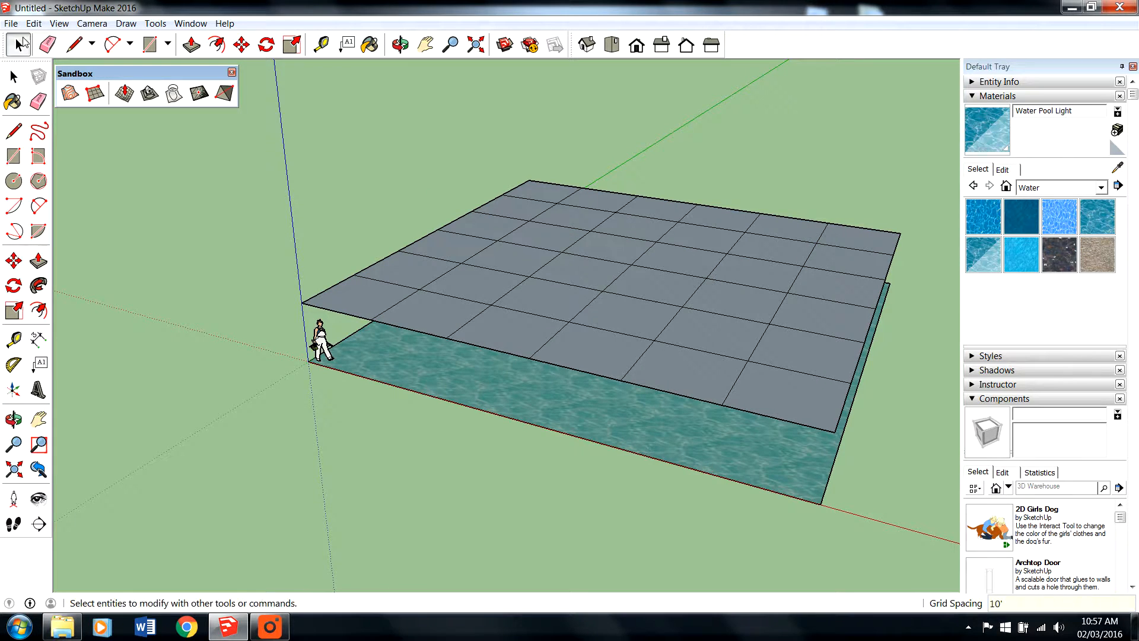
- Select the sandbox grid above the water and check its entity type in Entity Info
{"action": "left_click", "coordinate": [555, 346]}
{"action": "middle_click_drag", "start_coordinate": [553, 346], "coordinate": [530, 324]}
{"action": "scroll", "coordinate": [489, 338], "scroll_direction": "down", "scroll_amount": 1}
{"action": "scroll", "coordinate": [542, 306], "scroll_direction": "up", "scroll_amount": 3}
{"action": "scroll", "coordinate": [524, 308], "scroll_direction": "down", "scroll_amount": 2}
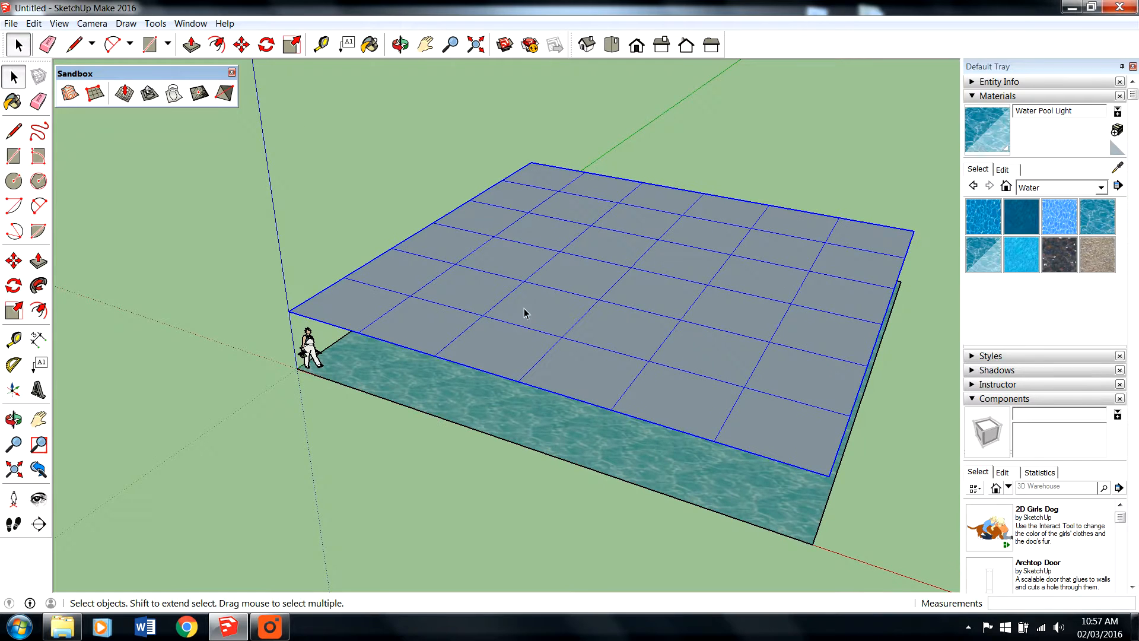
{"action": "left_click", "coordinate": [973, 82]}
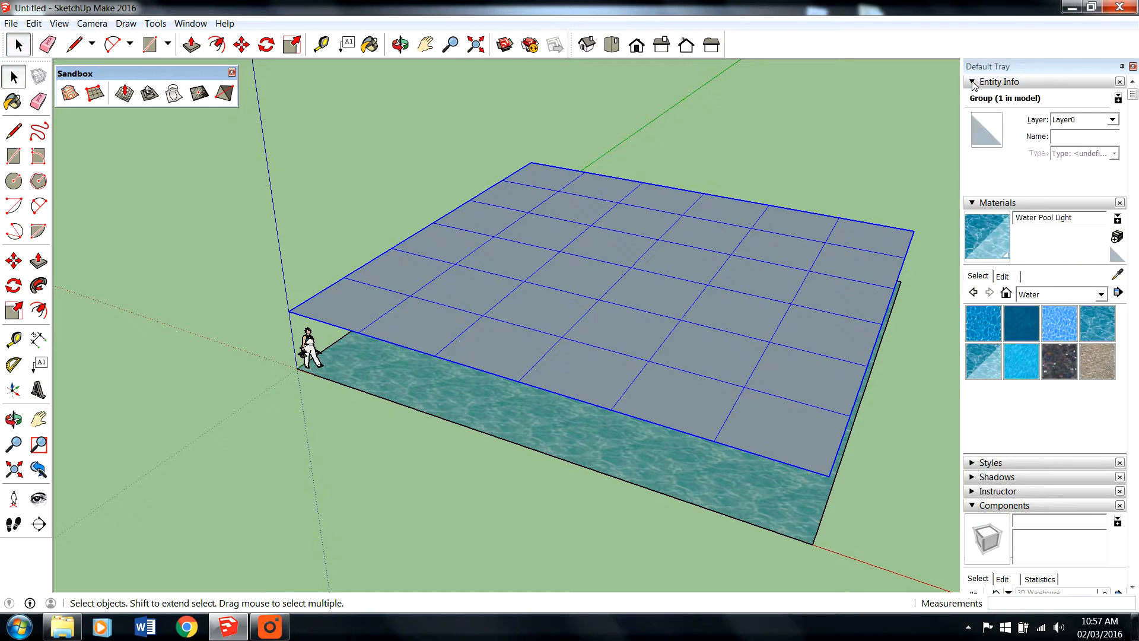
{"action": "left_click", "coordinate": [974, 82]}
- Open the sandbox grid group to view its contents, leave it and select the whole group again
{"action": "double_click", "coordinate": [538, 317]}
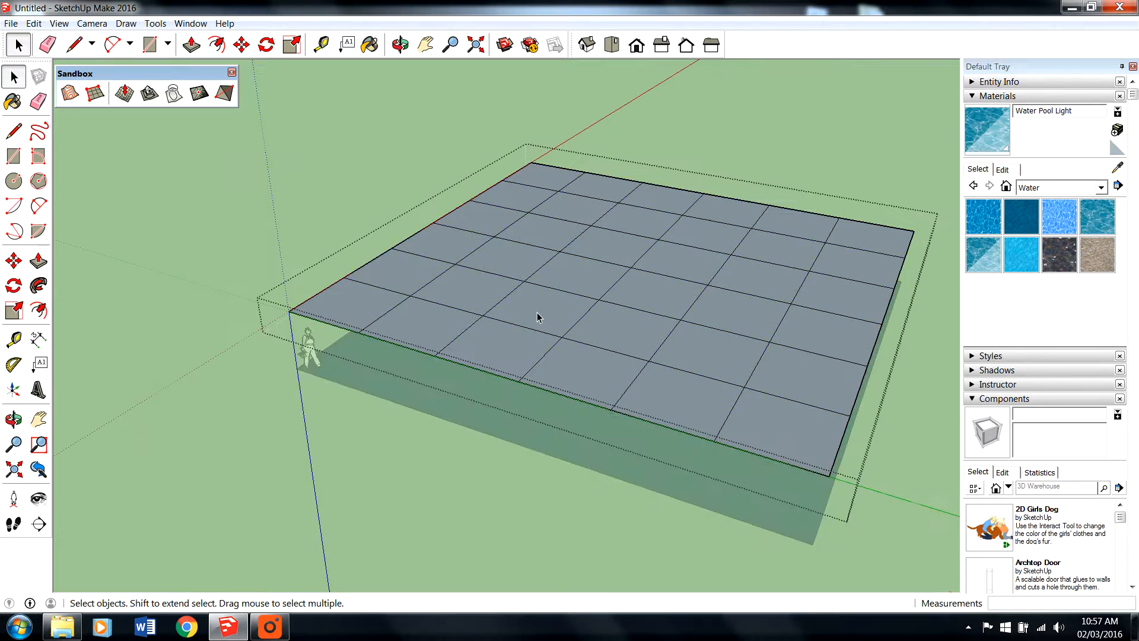
{"action": "left_click", "coordinate": [291, 198]}
{"action": "left_click", "coordinate": [587, 359]}
{"action": "middle_click_drag", "start_coordinate": [541, 324], "coordinate": [614, 319]}
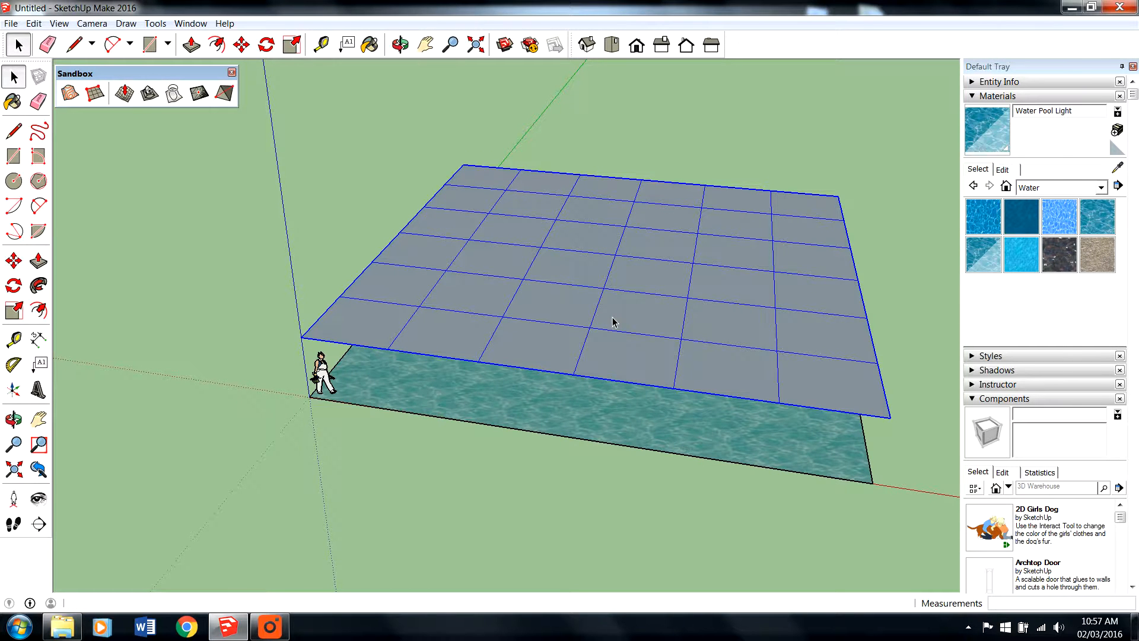
- Explode the sandbox grid group above the water into separate faces and edges, and clear the selection
{"action": "middle_click_drag", "start_coordinate": [613, 322], "coordinate": [527, 330]}
{"action": "scroll", "coordinate": [507, 357], "scroll_direction": "up", "scroll_amount": 3}
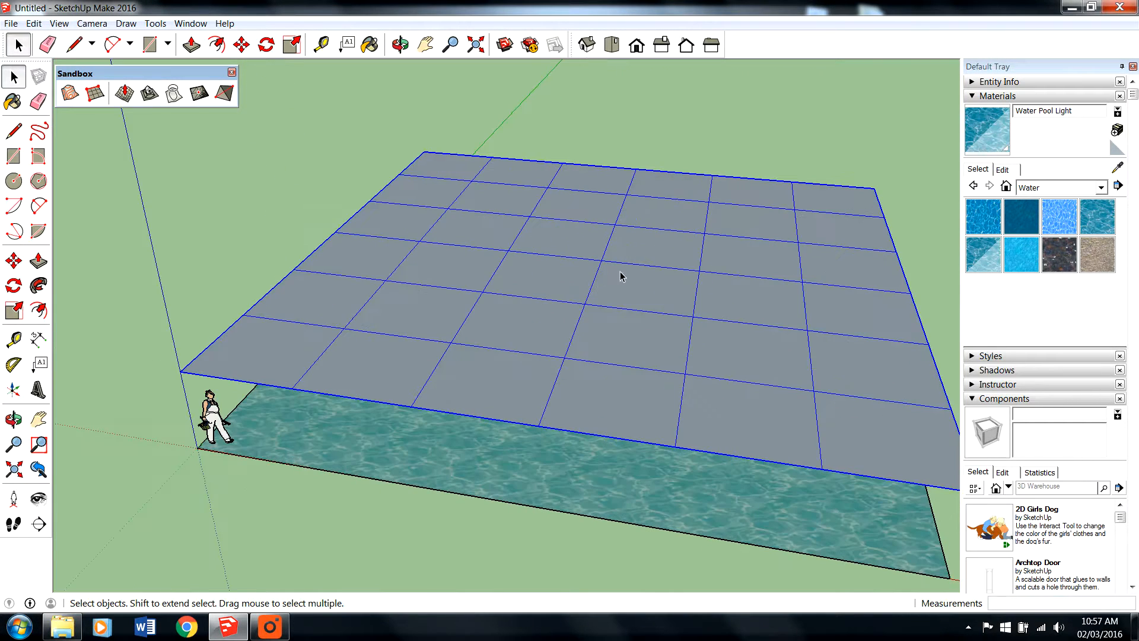
{"action": "scroll", "coordinate": [617, 274], "scroll_direction": "down", "scroll_amount": 3}
{"action": "middle_click_drag", "start_coordinate": [536, 239], "coordinate": [513, 274]}
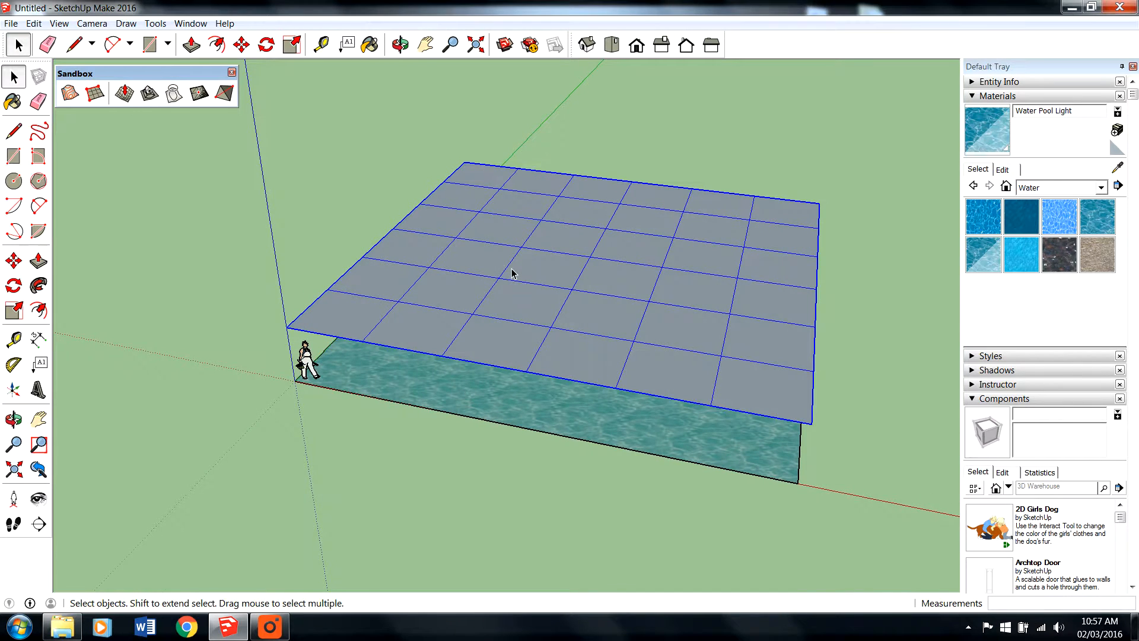
{"action": "right_click", "coordinate": [505, 270]}
{"action": "left_click", "coordinate": [511, 267]}
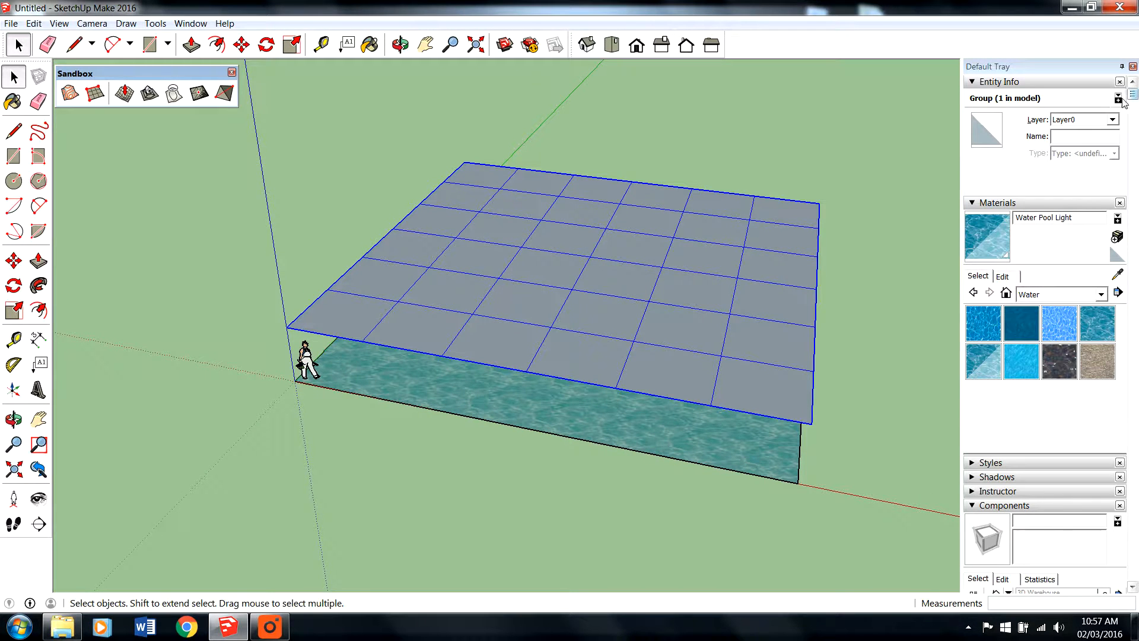
{"action": "left_click", "coordinate": [976, 83]}
{"action": "right_click", "coordinate": [432, 243]}
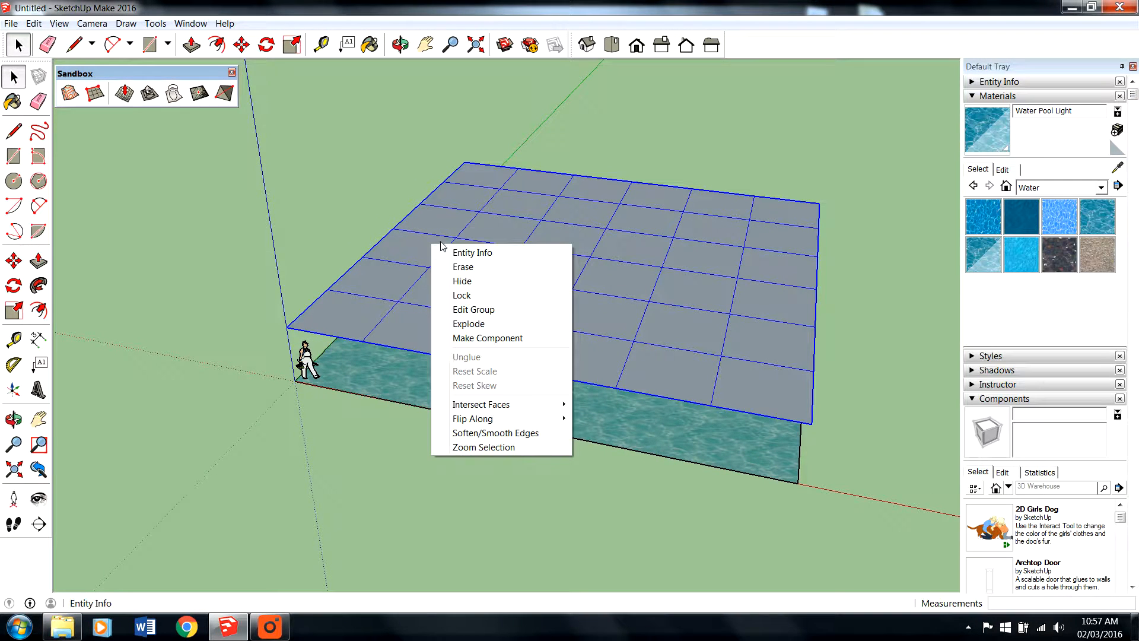
{"action": "left_click", "coordinate": [482, 326]}
{"action": "left_click", "coordinate": [899, 313]}
- Examine the exploded grid's separate parts by selecting individual edges and faces and a block of faces, finishing with nothing selected
{"action": "left_click", "coordinate": [515, 286]}
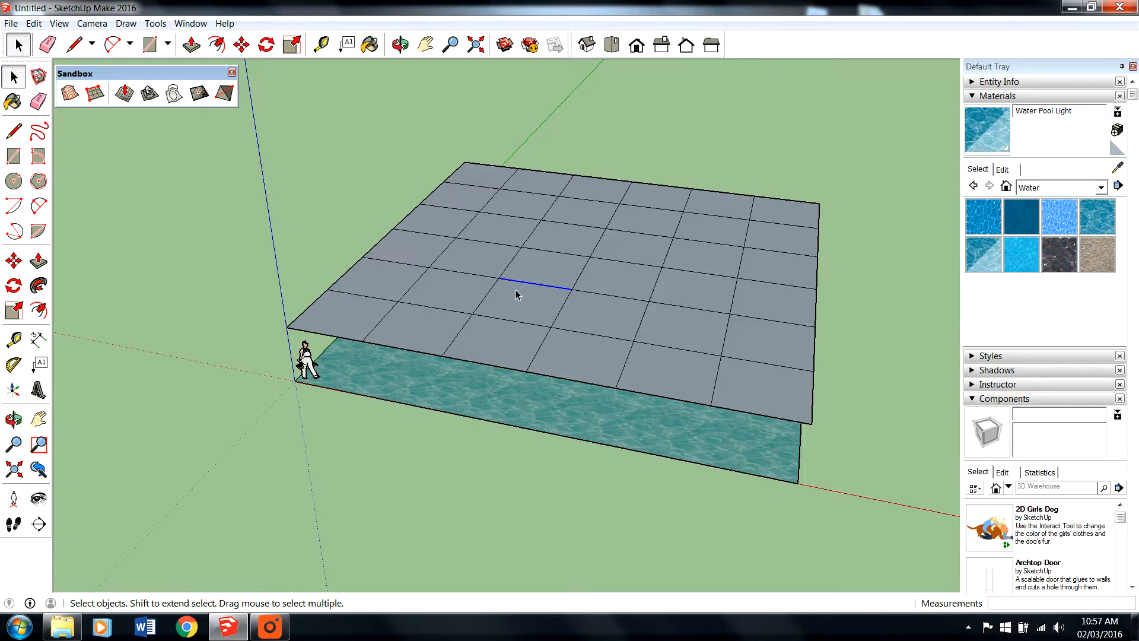
{"action": "middle_click_drag", "start_coordinate": [559, 329], "coordinate": [634, 291]}
{"action": "left_click", "coordinate": [560, 289]}
{"action": "left_click", "coordinate": [582, 302]}
{"action": "left_click", "coordinate": [605, 331]}
{"action": "left_click", "coordinate": [564, 335]}
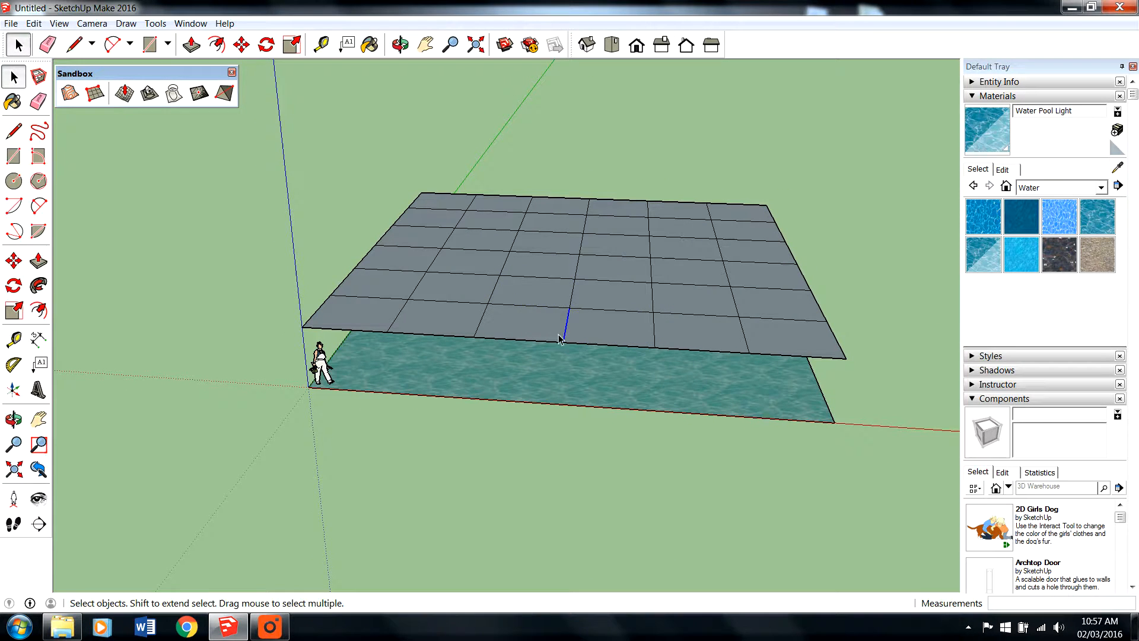
{"action": "left_click", "coordinate": [515, 325]}
{"action": "left_click", "coordinate": [519, 296]}
{"action": "left_click", "coordinate": [411, 243]}
{"action": "left_click_drag", "start_coordinate": [456, 193], "coordinate": [681, 305]}
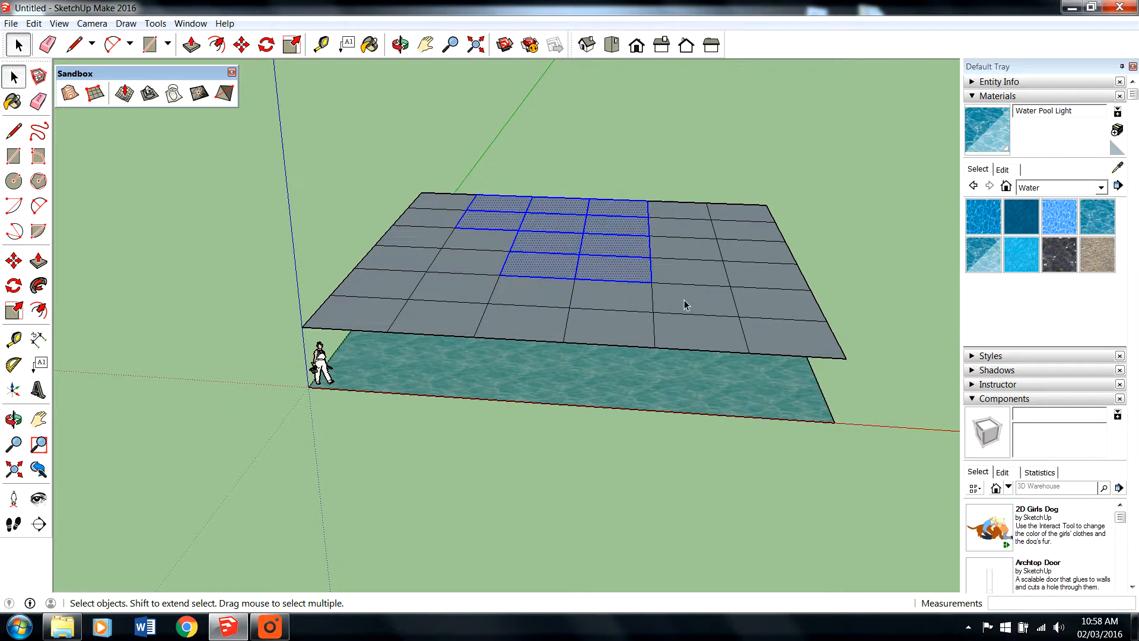
{"action": "left_click", "coordinate": [840, 253]}
{"action": "middle_click_drag", "start_coordinate": [648, 308], "coordinate": [550, 346]}
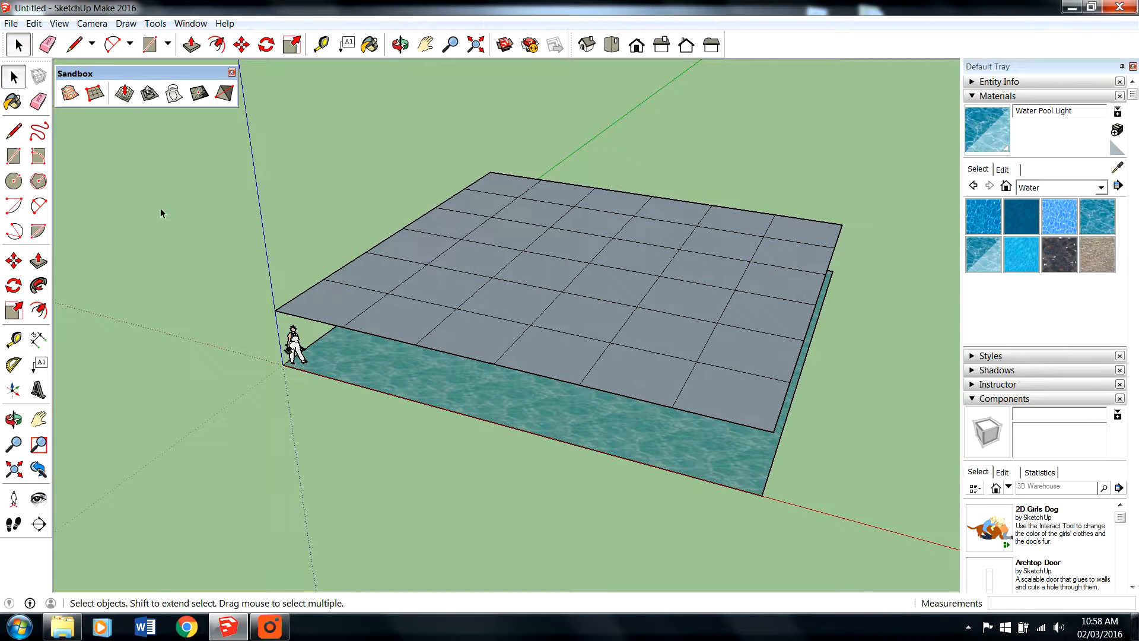
{"action": "left_click", "coordinate": [124, 93]}
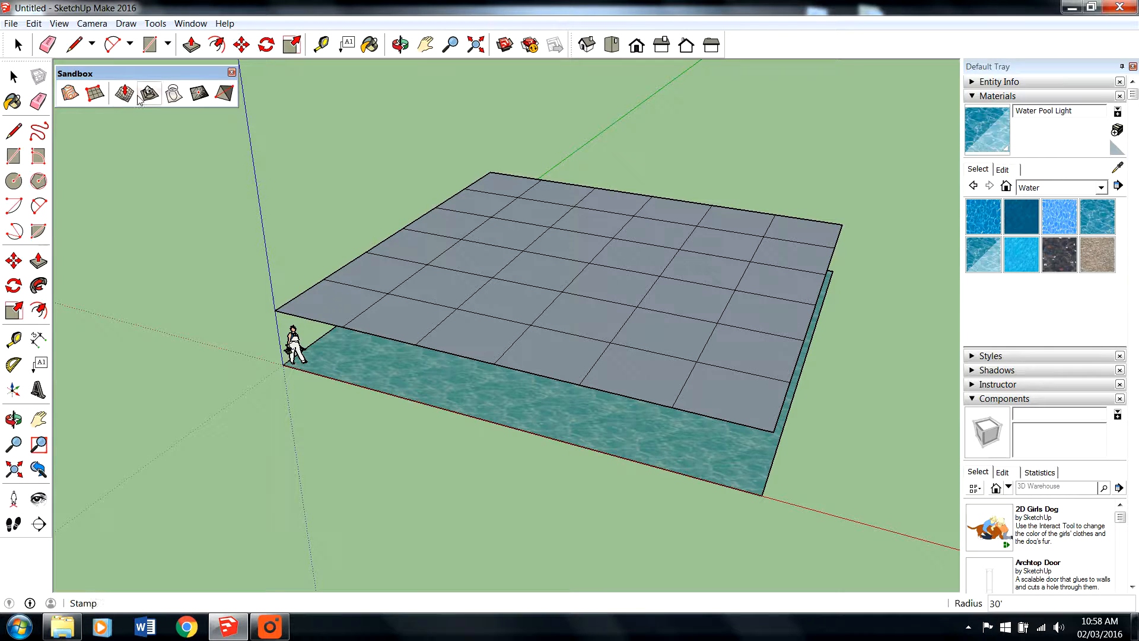
{"action": "left_click", "coordinate": [149, 93]}
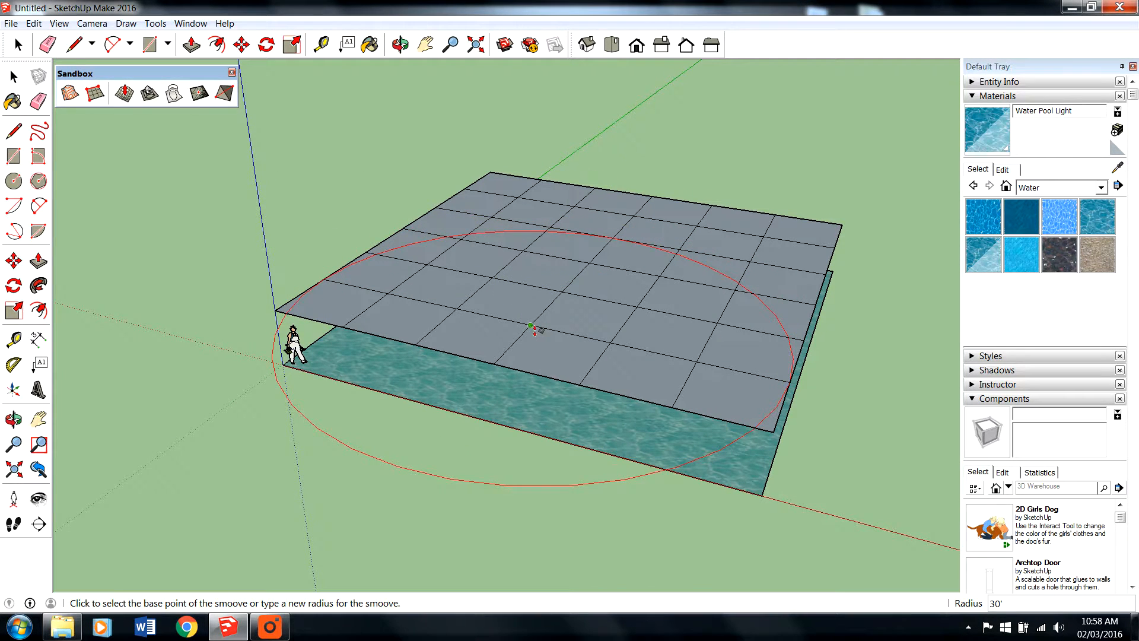
{"action": "left_click", "coordinate": [18, 44]}
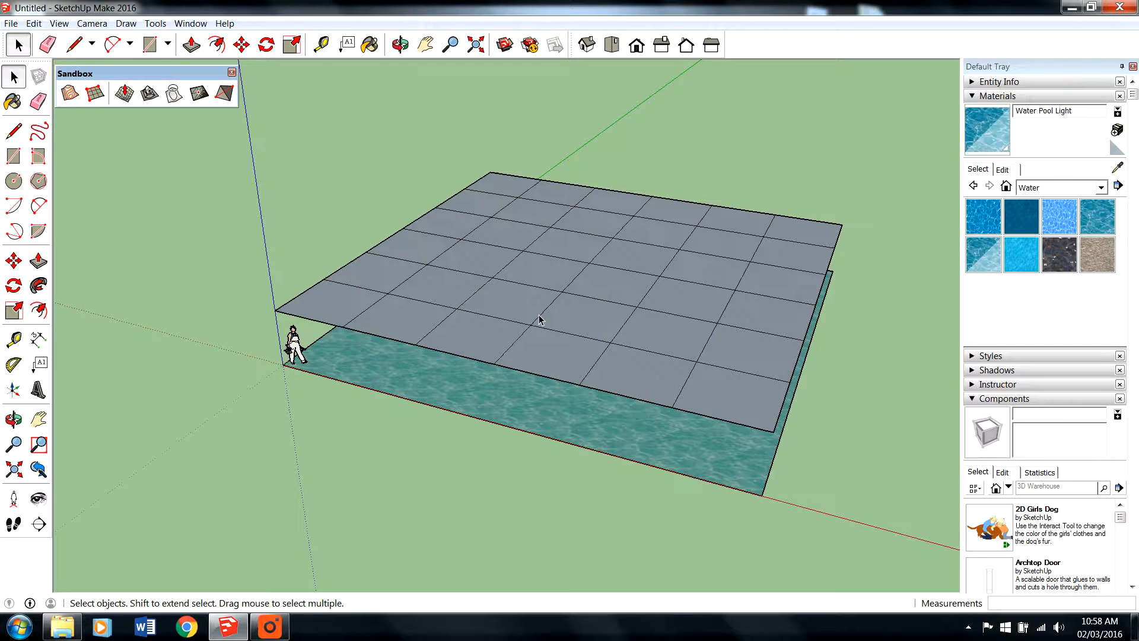
- Select four grid faces near the front edge and Smoove them down toward the water, leaving nothing selected
{"action": "left_click", "coordinate": [520, 321]}
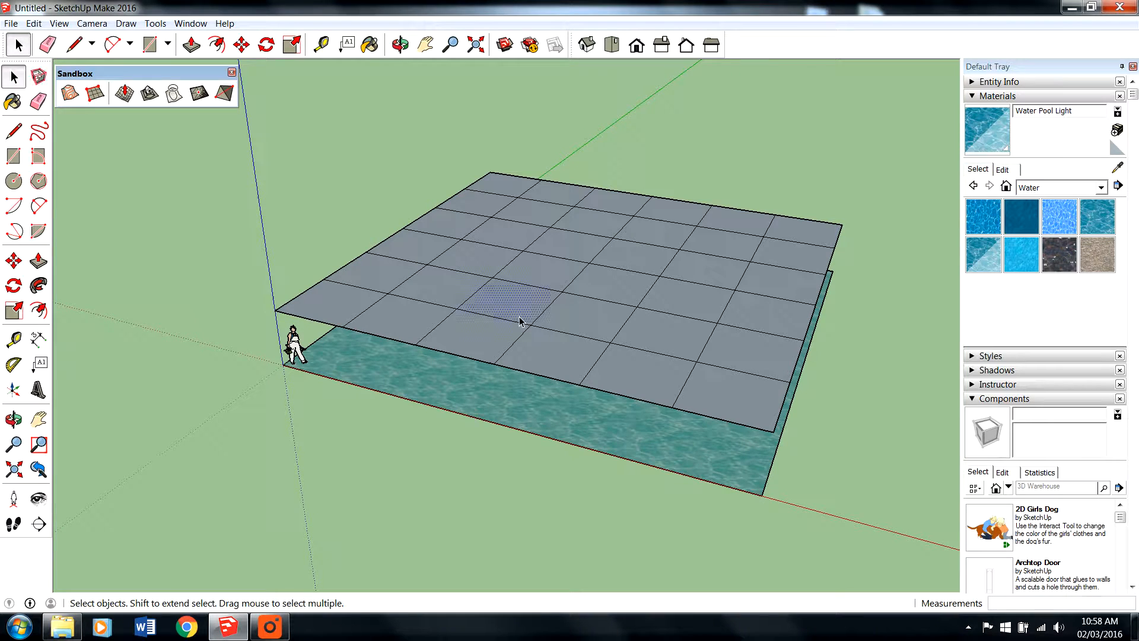
{"action": "left_click", "coordinate": [542, 356], "text": "shift"}
{"action": "left_click", "coordinate": [664, 370], "text": "shift"}
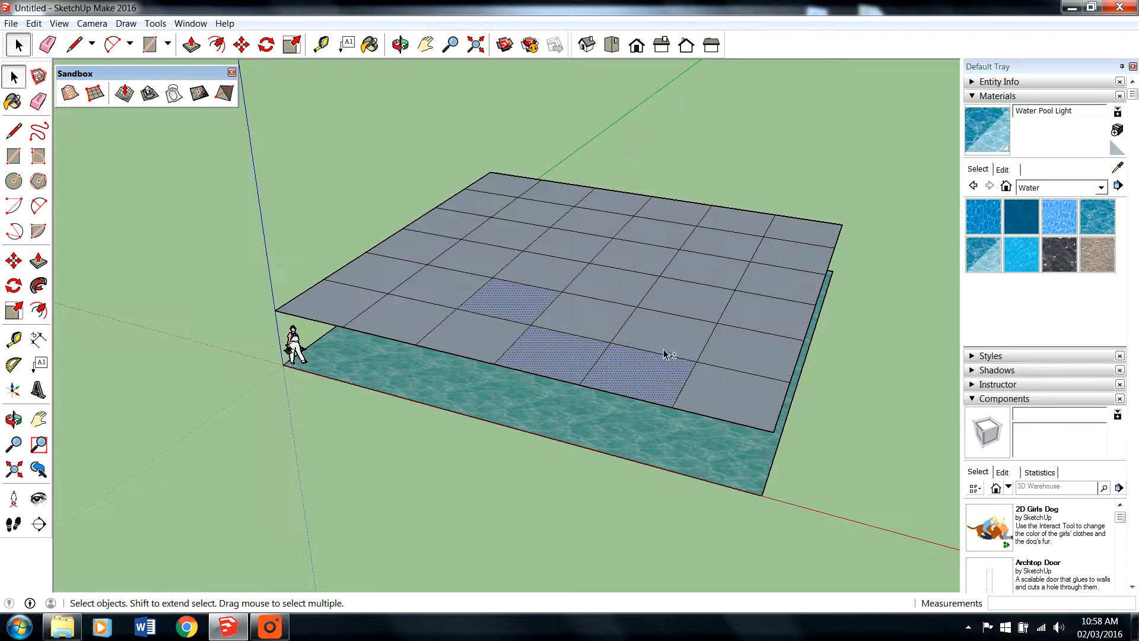
{"action": "left_click", "coordinate": [649, 347], "text": "shift"}
{"action": "left_click", "coordinate": [543, 309]}
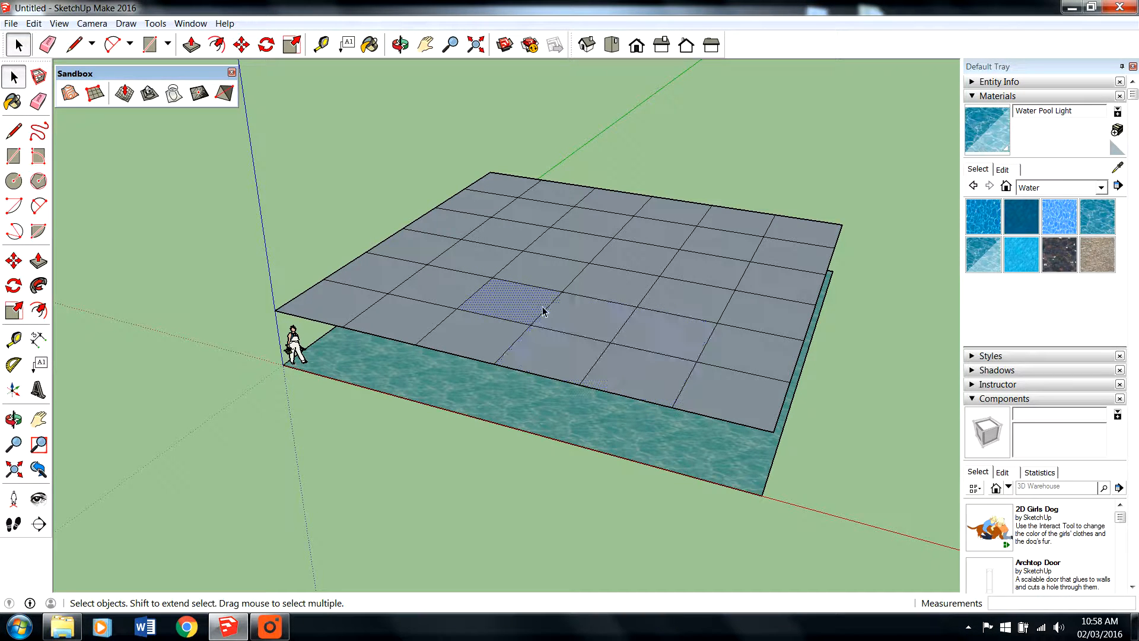
{"action": "left_click", "coordinate": [552, 365], "text": "shift"}
{"action": "left_click", "coordinate": [649, 383], "text": "shift"}
{"action": "left_click", "coordinate": [669, 351], "text": "shift"}
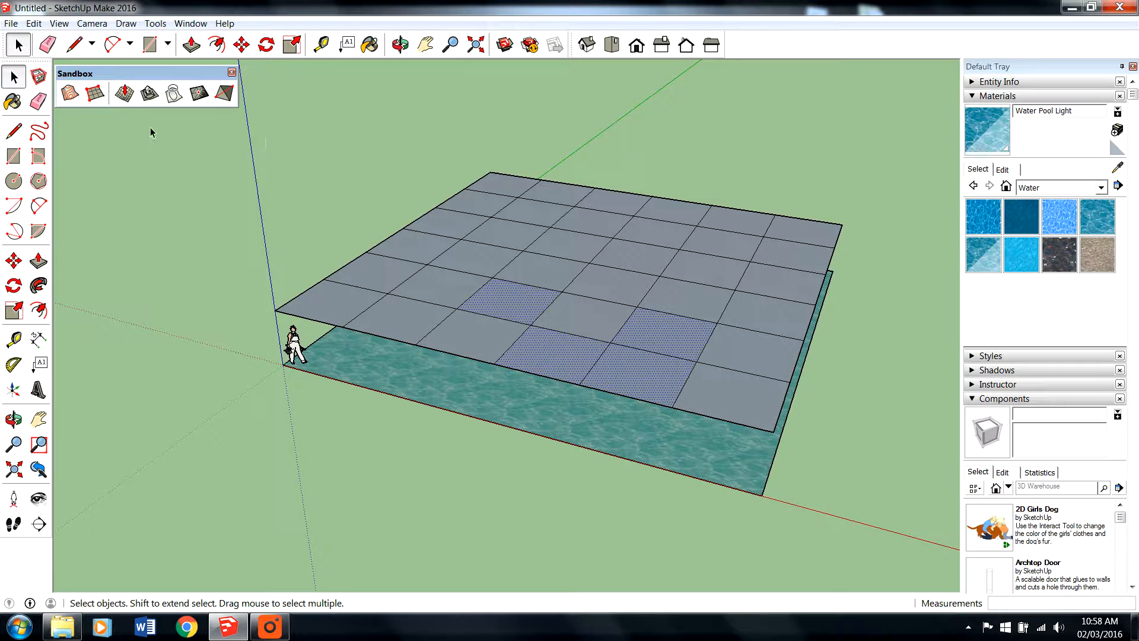
{"action": "left_click", "coordinate": [124, 93]}
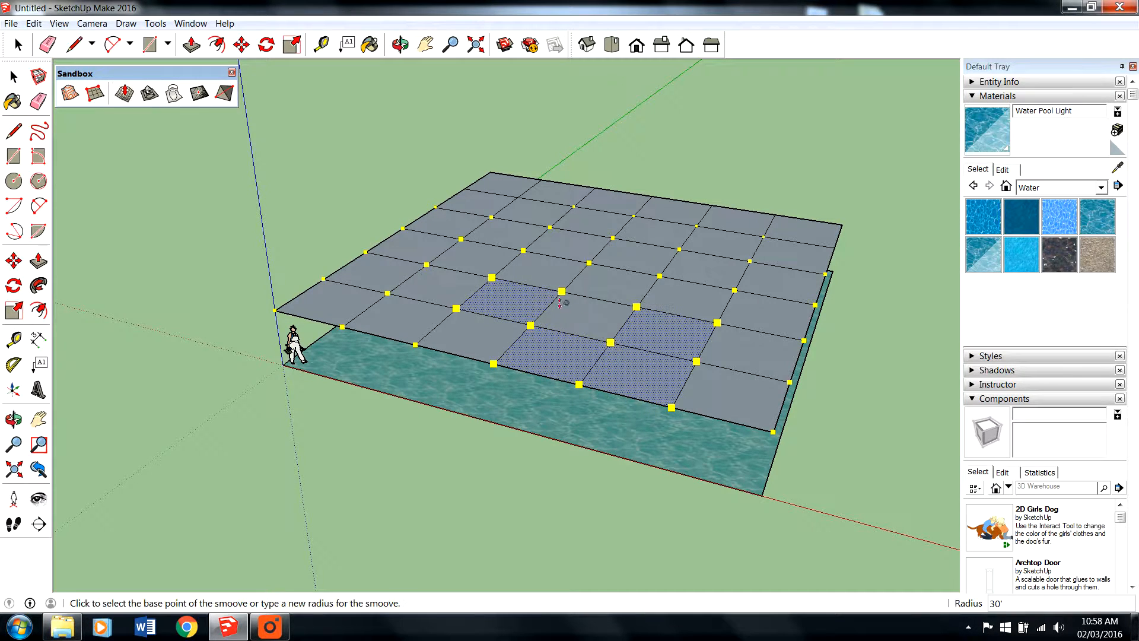
{"action": "left_click", "coordinate": [617, 351]}
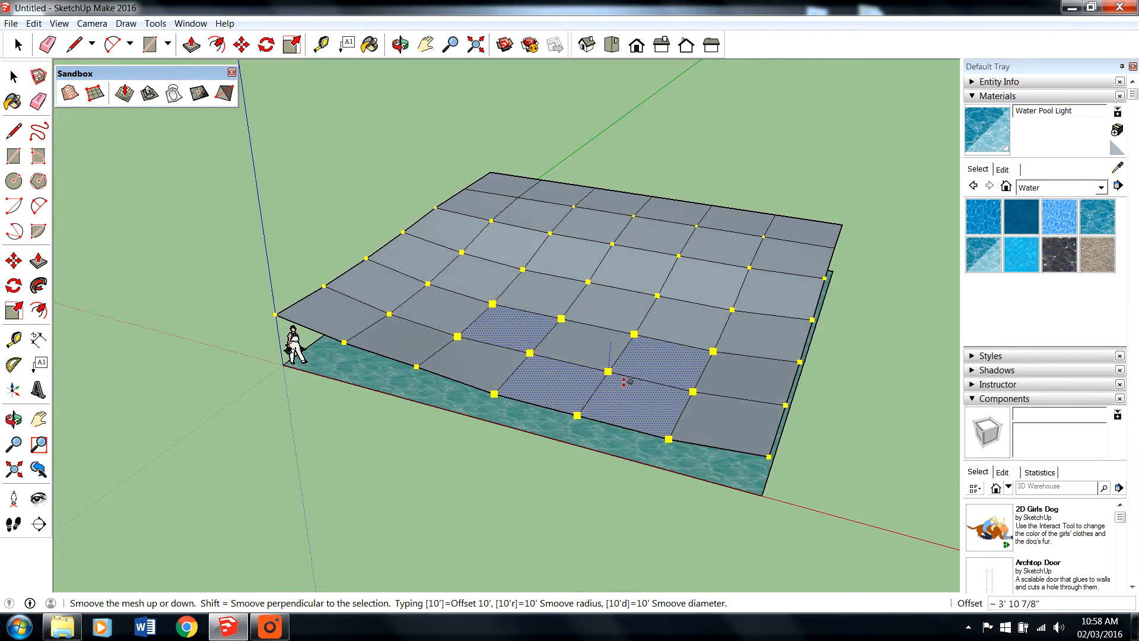
{"action": "left_click", "coordinate": [627, 376]}
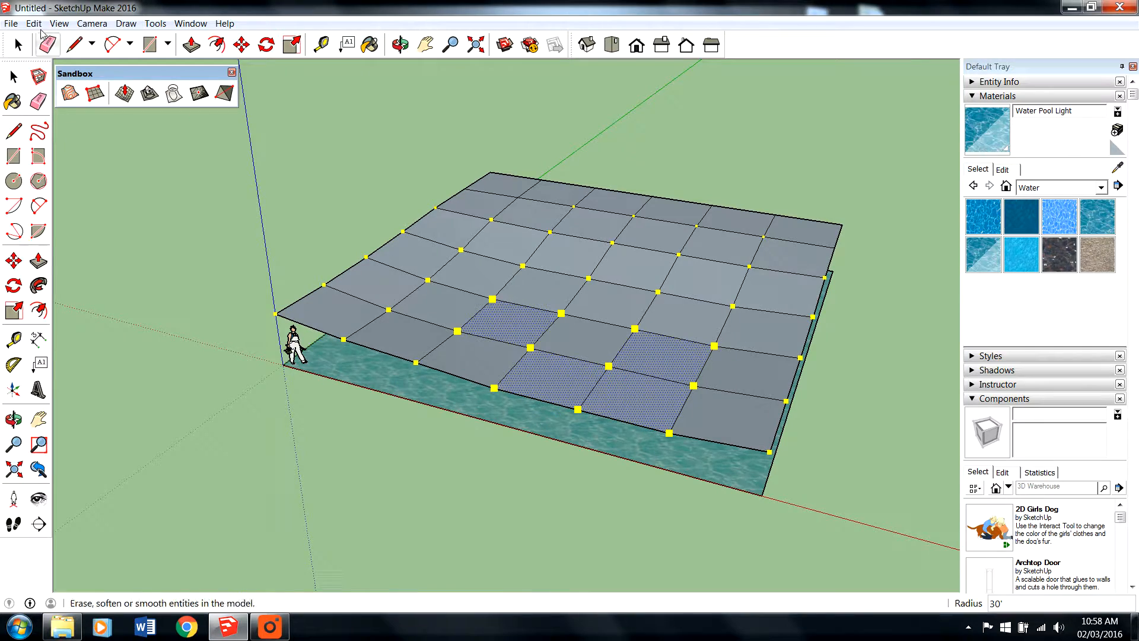
{"action": "left_click", "coordinate": [18, 45]}
{"action": "left_click", "coordinate": [415, 490]}
- Select the three faces around the grid's near corner and Smoove them down about 7' 6" so they dip below the water
{"action": "middle_click_drag", "start_coordinate": [415, 491], "coordinate": [585, 461]}
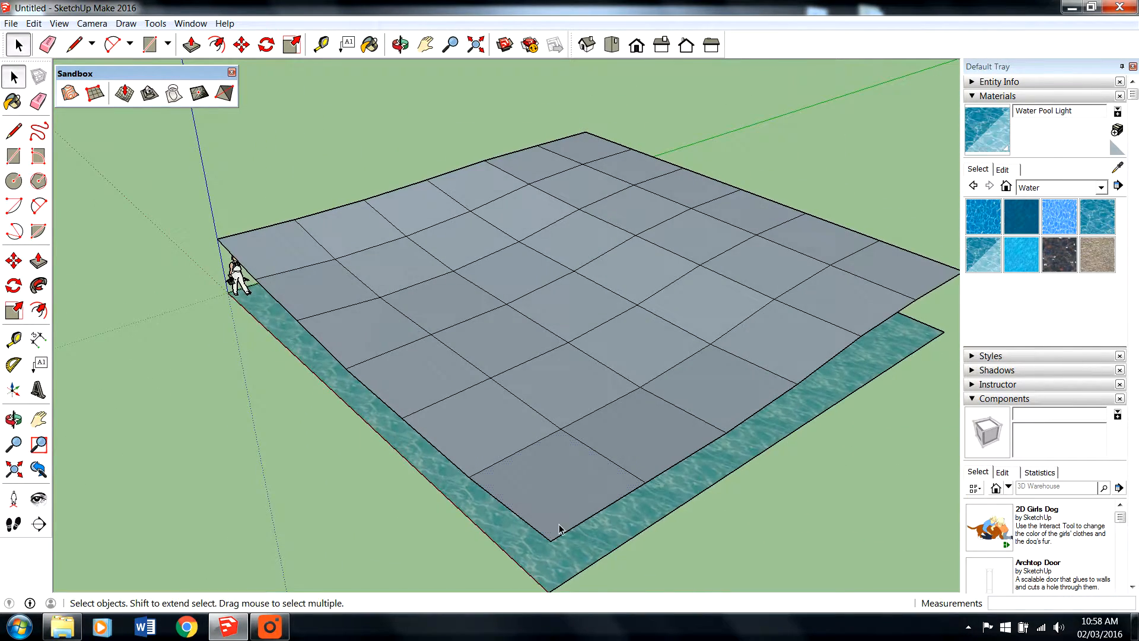
{"action": "left_click", "coordinate": [559, 528]}
{"action": "scroll", "coordinate": [578, 396], "scroll_direction": "down", "scroll_amount": 1}
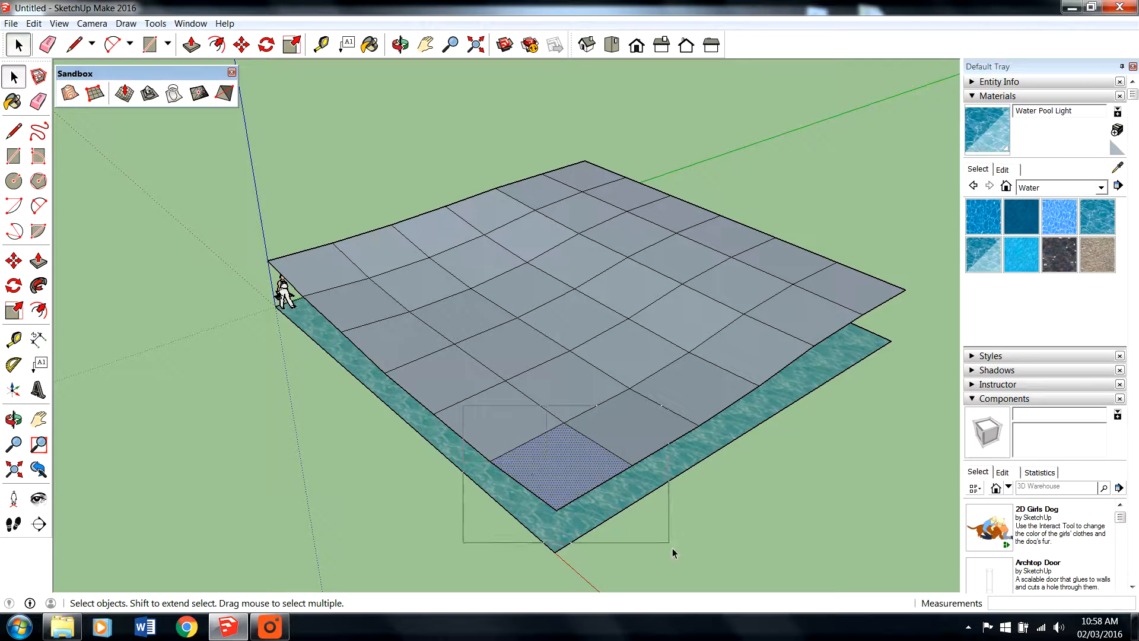
{"action": "scroll", "coordinate": [617, 468], "scroll_direction": "down", "scroll_amount": 1}
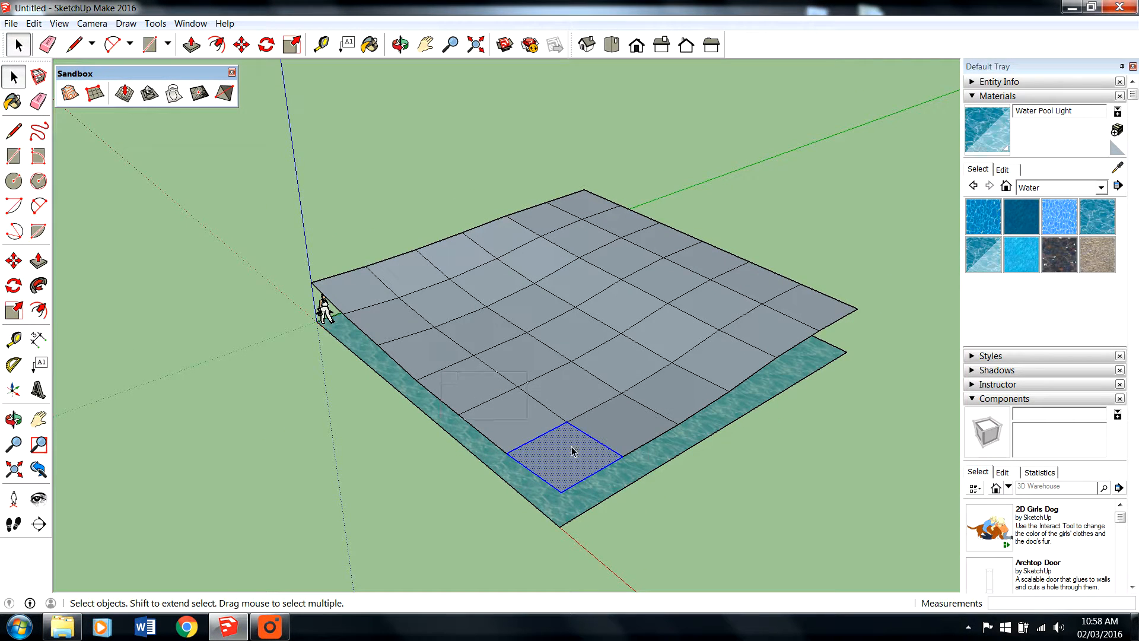
{"action": "left_click_drag", "start_coordinate": [572, 448], "coordinate": [695, 524]}
{"action": "scroll", "coordinate": [606, 533], "scroll_direction": "up", "scroll_amount": 1}
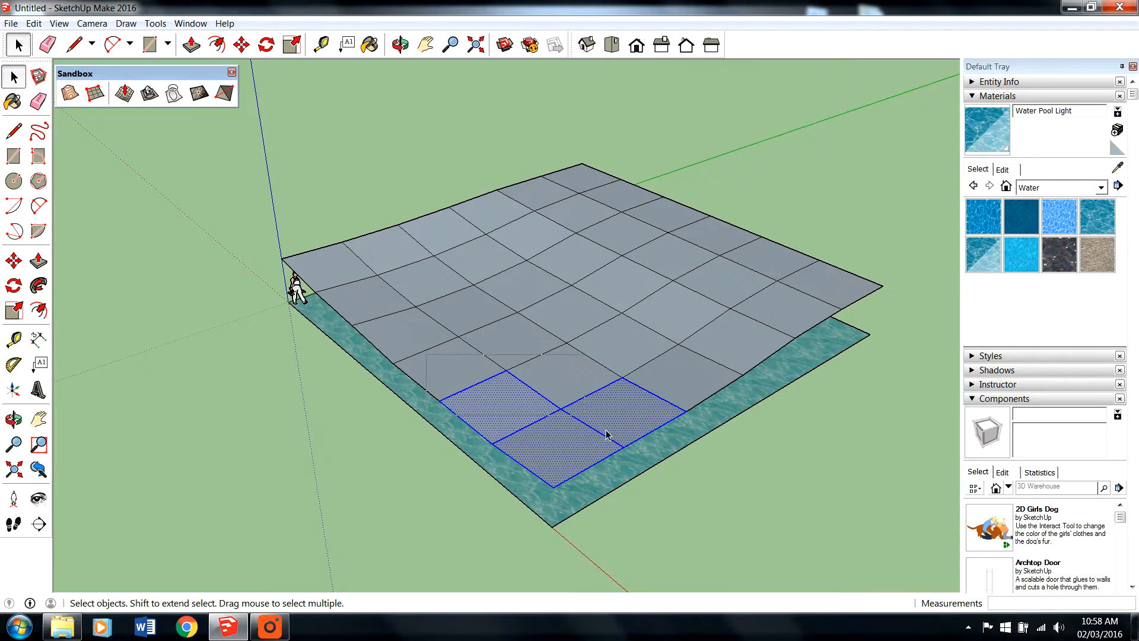
{"action": "left_click_drag", "start_coordinate": [606, 435], "coordinate": [748, 559]}
{"action": "scroll", "coordinate": [625, 519], "scroll_direction": "up", "scroll_amount": 1}
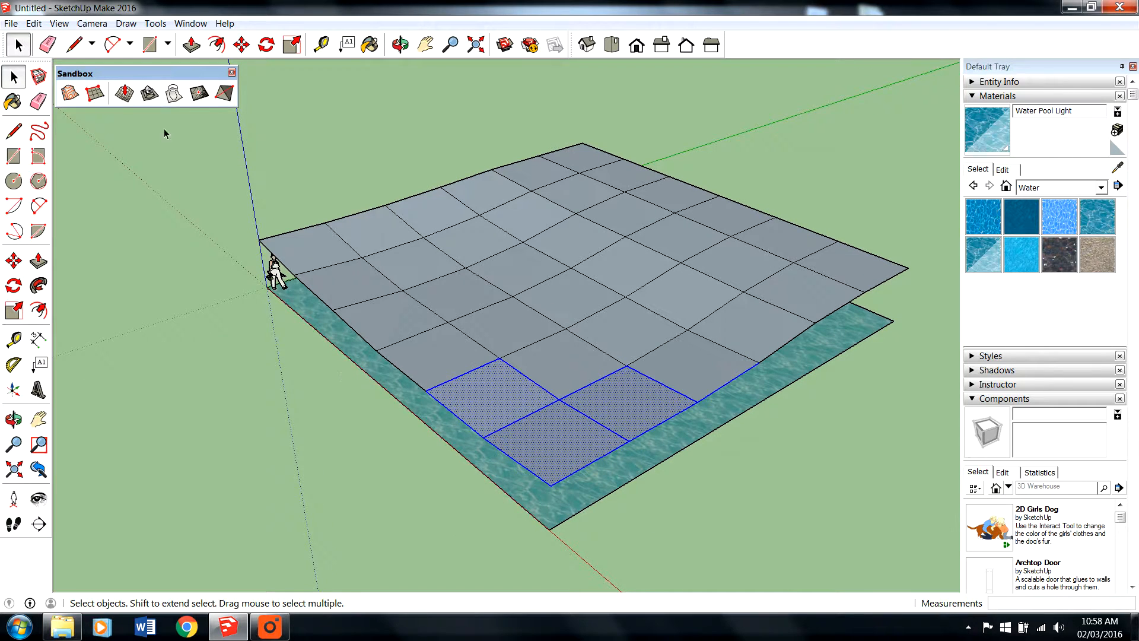
{"action": "left_click", "coordinate": [126, 95]}
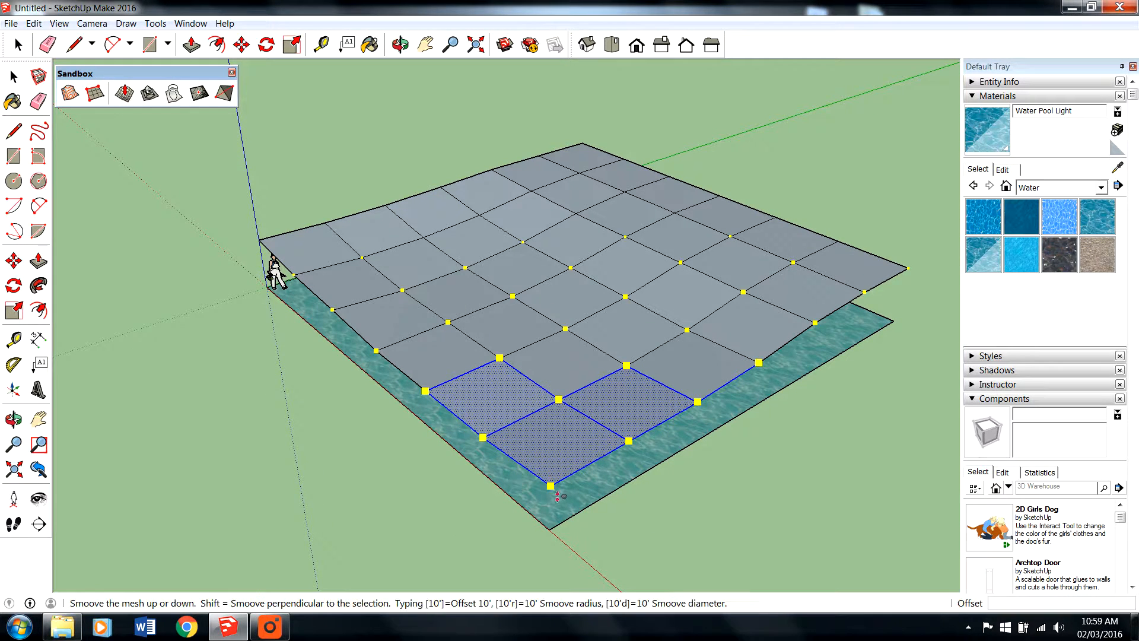
{"action": "left_click", "coordinate": [558, 496]}
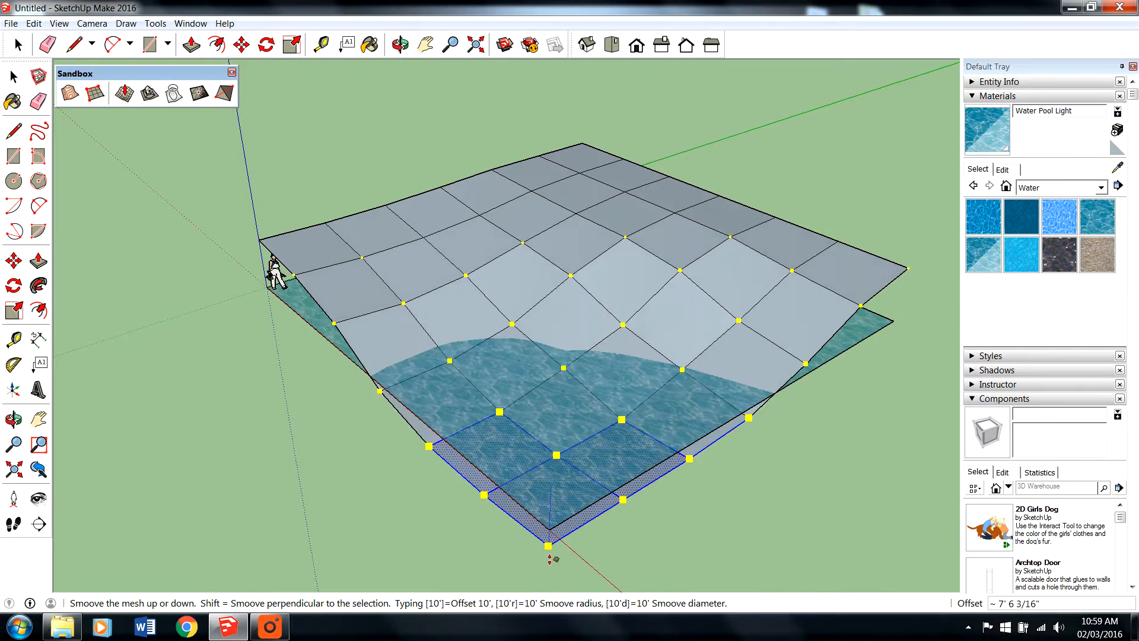
{"action": "left_click", "coordinate": [550, 559]}
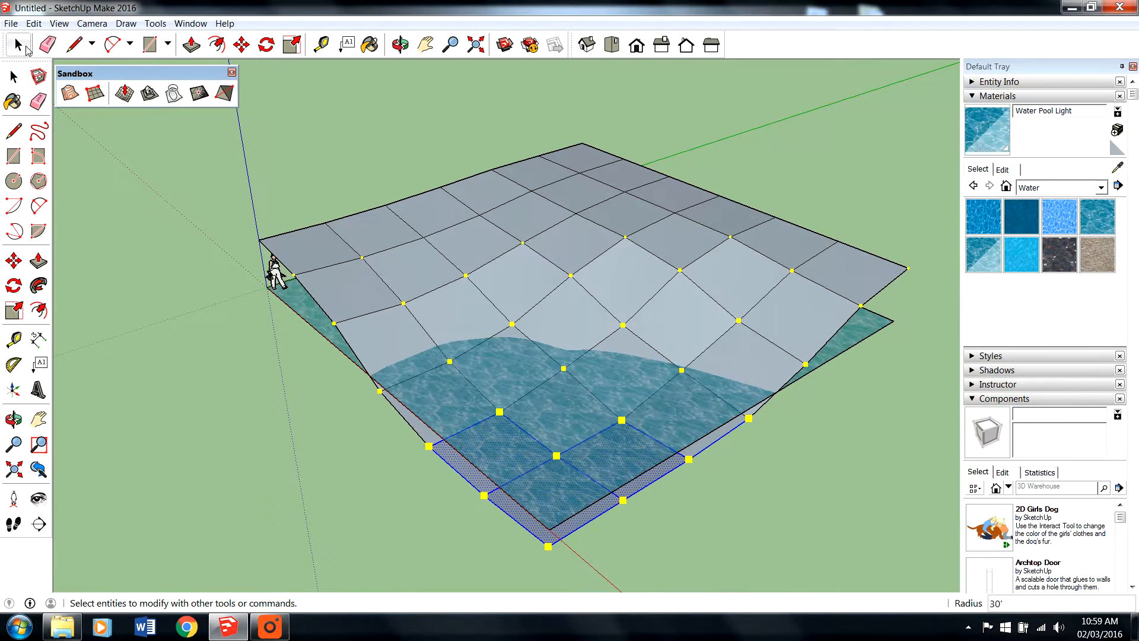
{"action": "left_click", "coordinate": [24, 47]}
- Select the three far-edge faces at the grid's far corner, Smoove them up about 4' 9", and clear the selection
{"action": "key", "text": "o"}
{"action": "left_click_drag", "start_coordinate": [331, 470], "coordinate": [653, 465]}
{"action": "key", "text": "space"}
{"action": "left_click", "coordinate": [469, 186]}
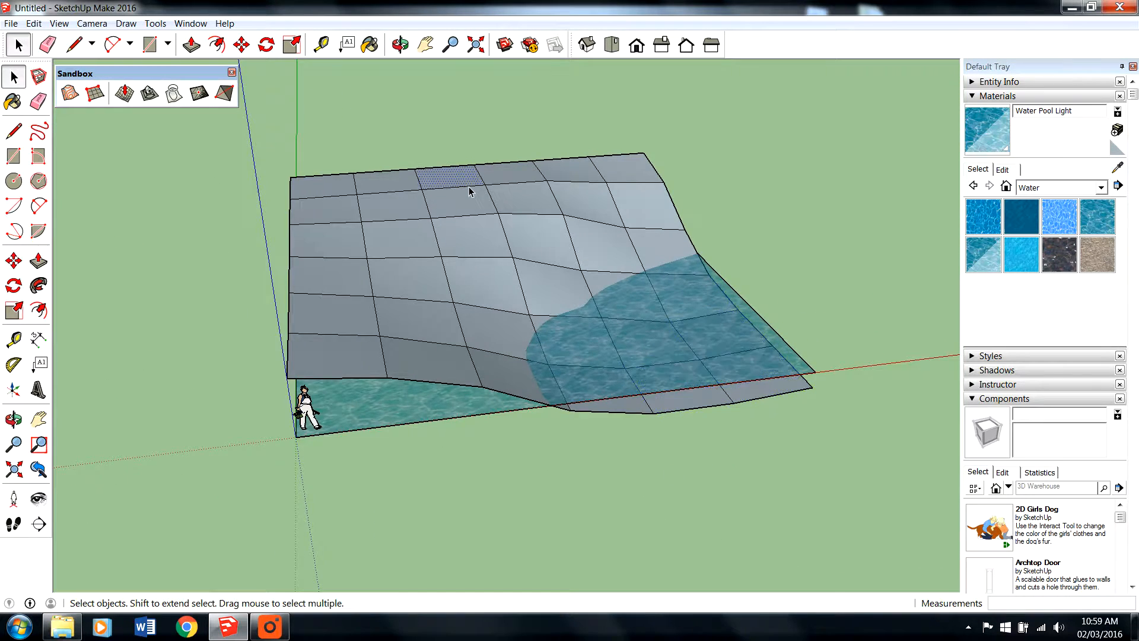
{"action": "middle_click_drag", "start_coordinate": [469, 191], "coordinate": [466, 126]}
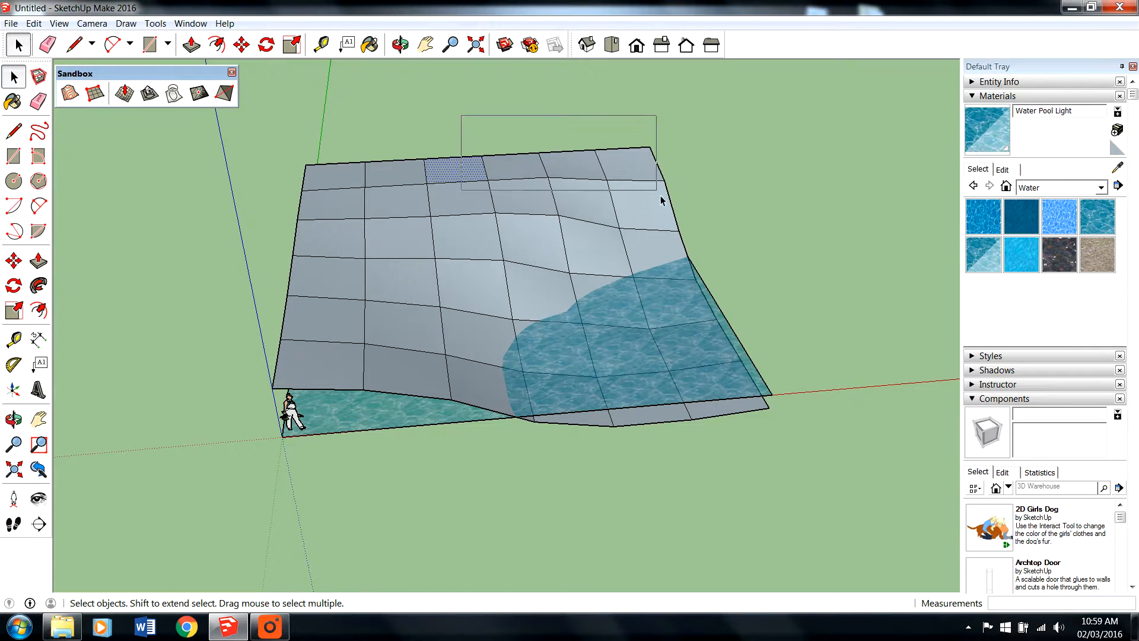
{"action": "left_click_drag", "start_coordinate": [660, 197], "coordinate": [657, 191]}
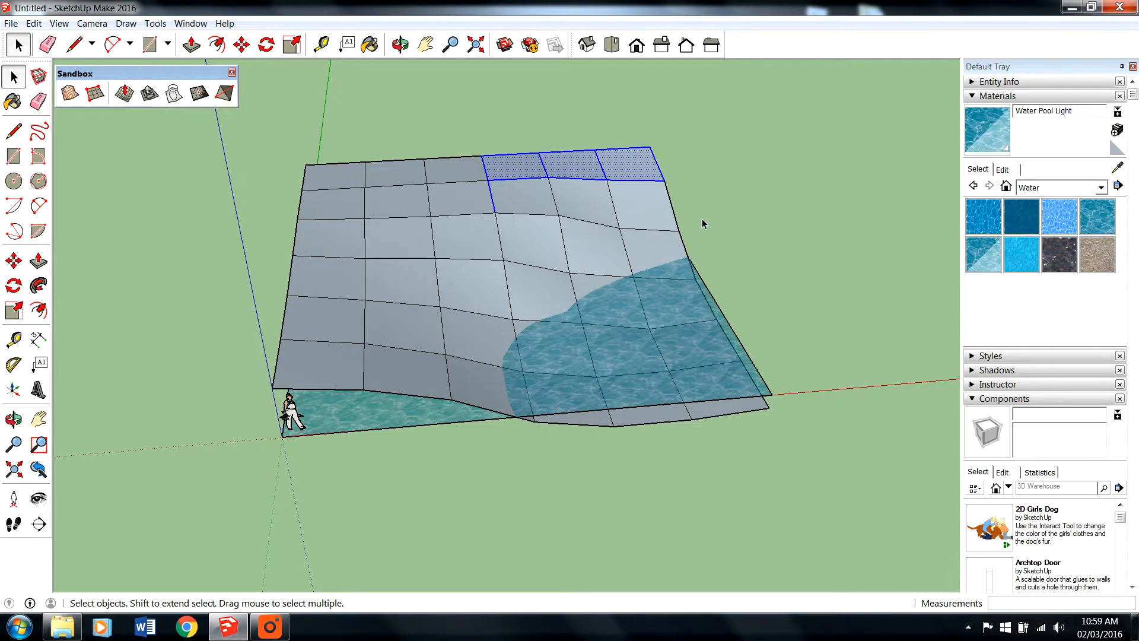
{"action": "left_click", "coordinate": [124, 93]}
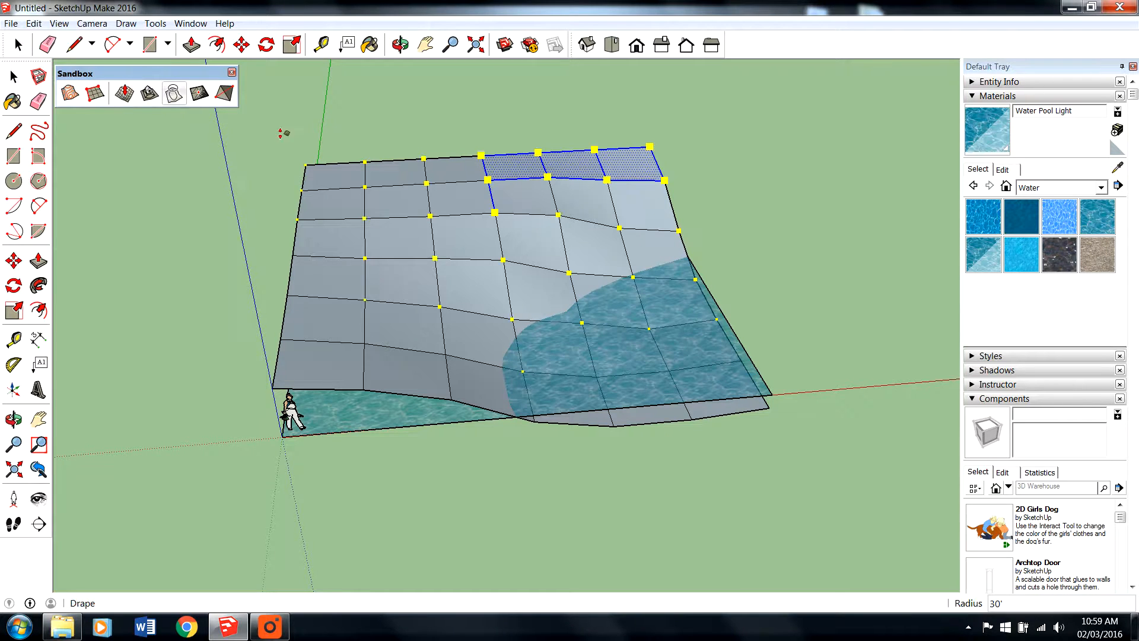
{"action": "left_click", "coordinate": [556, 169]}
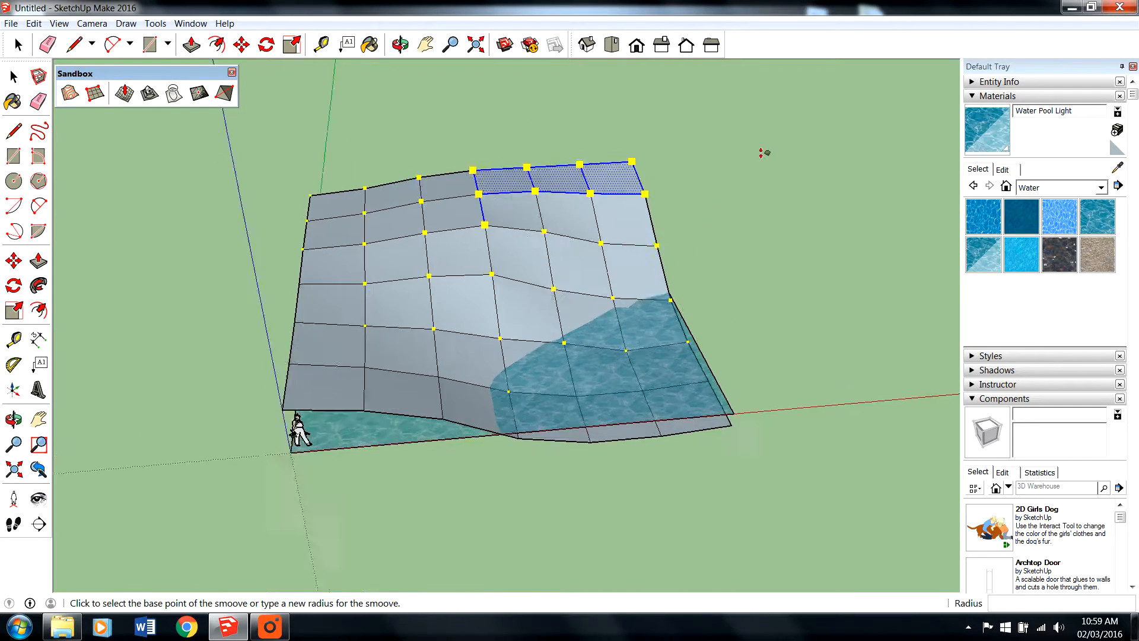
{"action": "scroll", "coordinate": [595, 184], "scroll_direction": "up", "scroll_amount": 3}
{"action": "left_click", "coordinate": [597, 178]}
{"action": "left_click", "coordinate": [604, 178]}
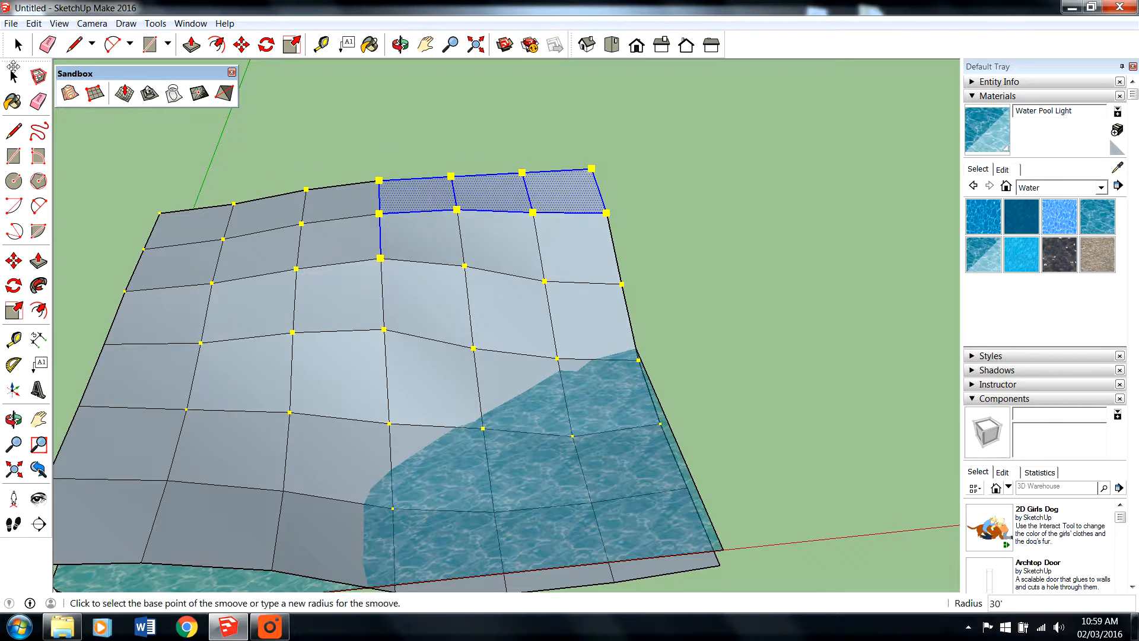
{"action": "left_click", "coordinate": [13, 76]}
{"action": "left_click", "coordinate": [641, 222]}
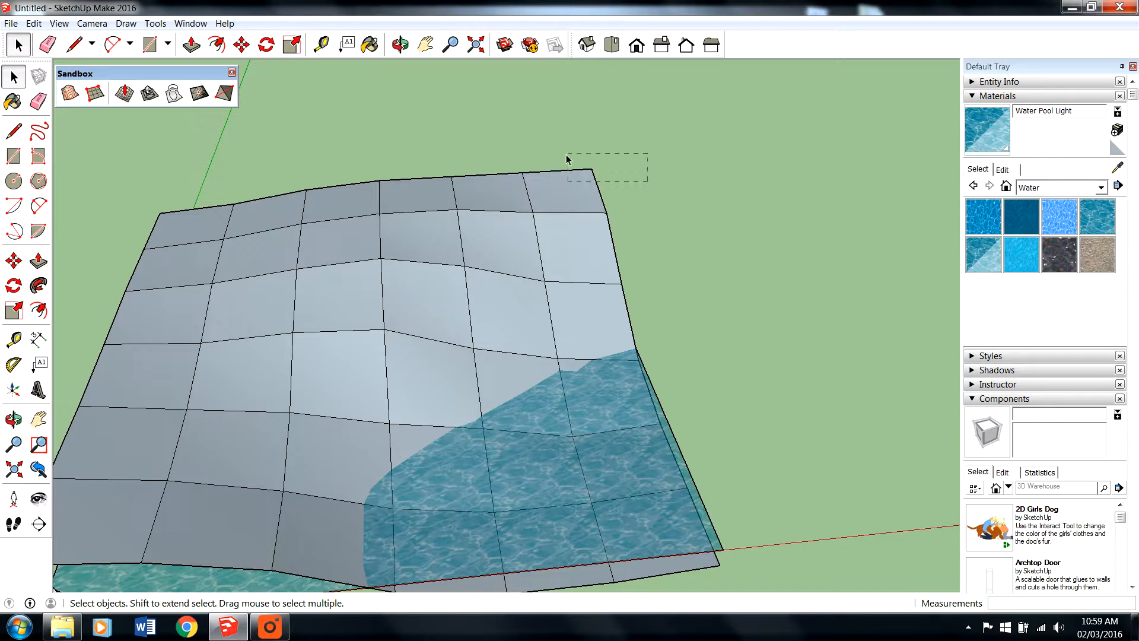
- Select the two faces at the grid's far corner nearest the green axis and Smoove them up about 4'
{"action": "left_click_drag", "start_coordinate": [663, 194], "coordinate": [522, 138]}
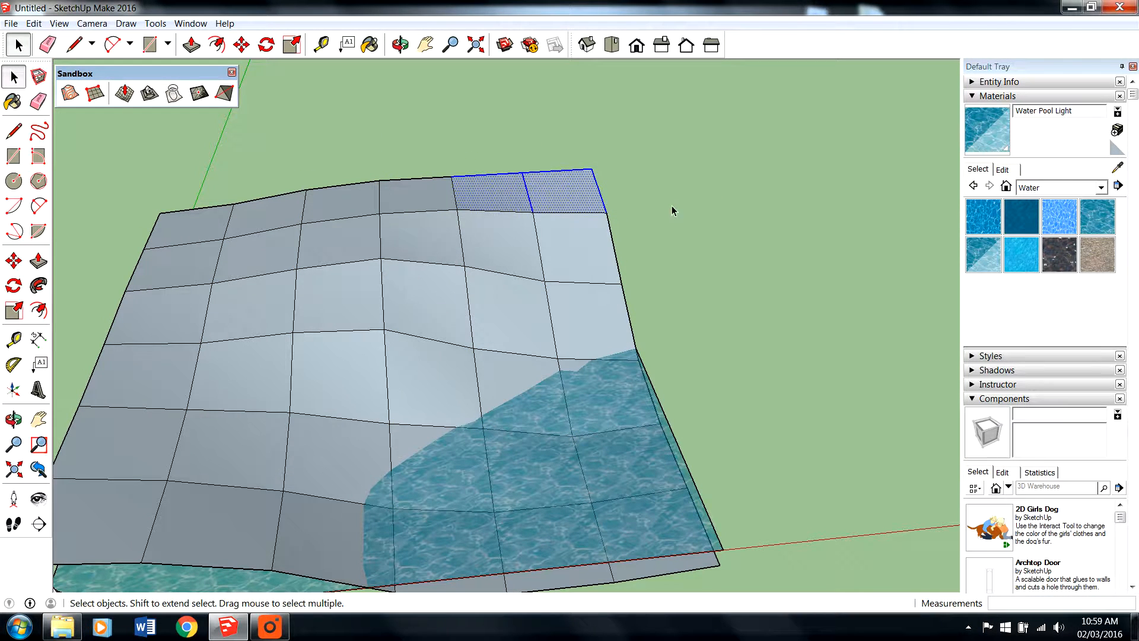
{"action": "left_click_drag", "start_coordinate": [332, 156], "coordinate": [331, 156]}
{"action": "left_click", "coordinate": [147, 185]}
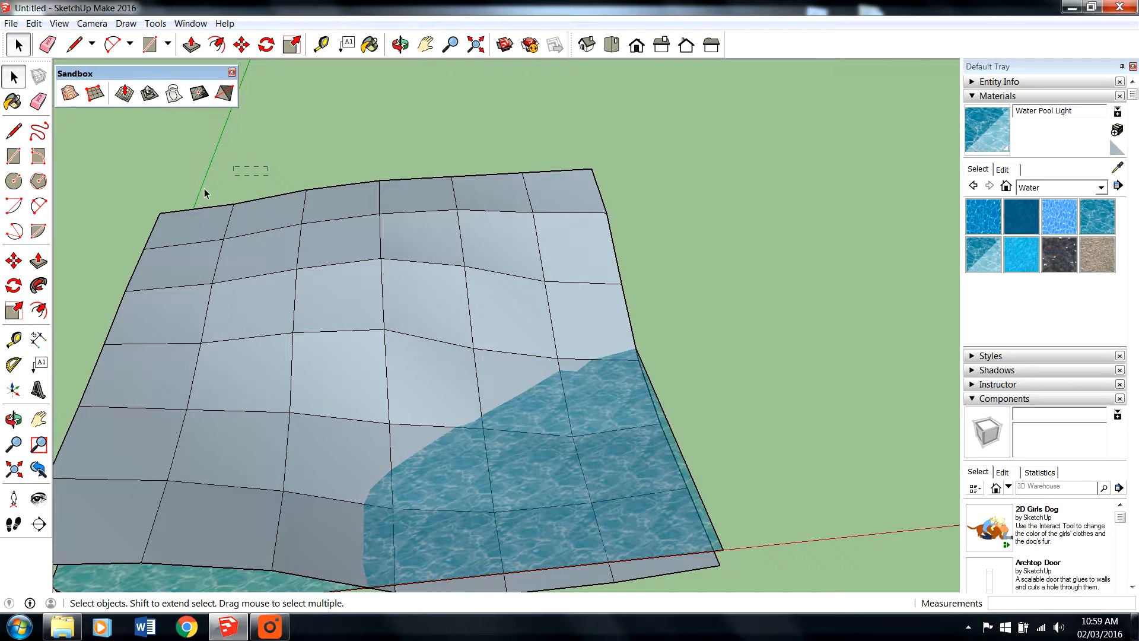
{"action": "left_click_drag", "start_coordinate": [204, 193], "coordinate": [102, 229]}
{"action": "left_click", "coordinate": [124, 92]}
{"action": "left_click", "coordinate": [221, 208]}
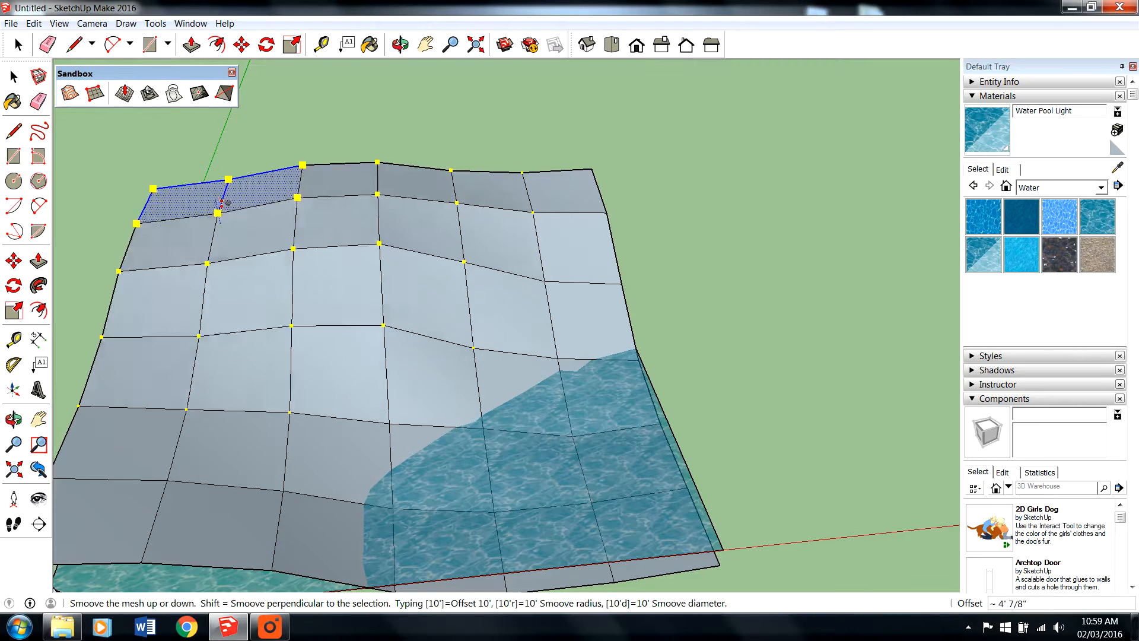
{"action": "left_click", "coordinate": [221, 197]}
{"action": "scroll", "coordinate": [408, 233], "scroll_direction": "down", "scroll_amount": 1}
{"action": "scroll", "coordinate": [298, 340], "scroll_direction": "up", "scroll_amount": 1}
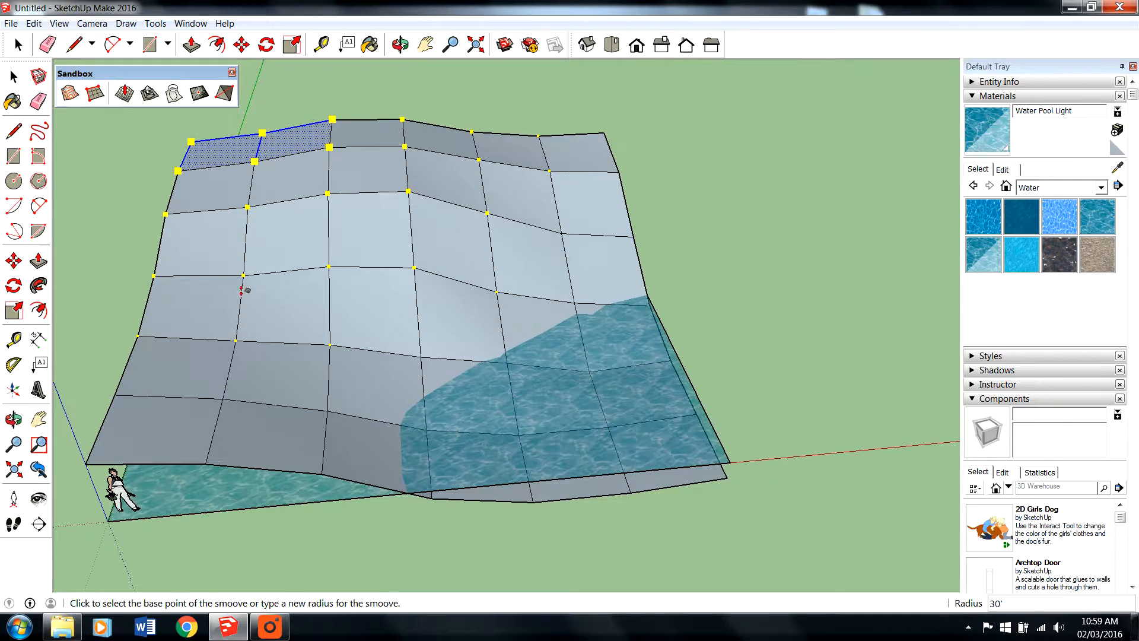
- Select the block of four faces in the middle of the grid and Smoove them up about 1 9/16"
{"action": "key", "text": "space"}
{"action": "left_click_drag", "start_coordinate": [364, 363], "coordinate": [313, 330]}
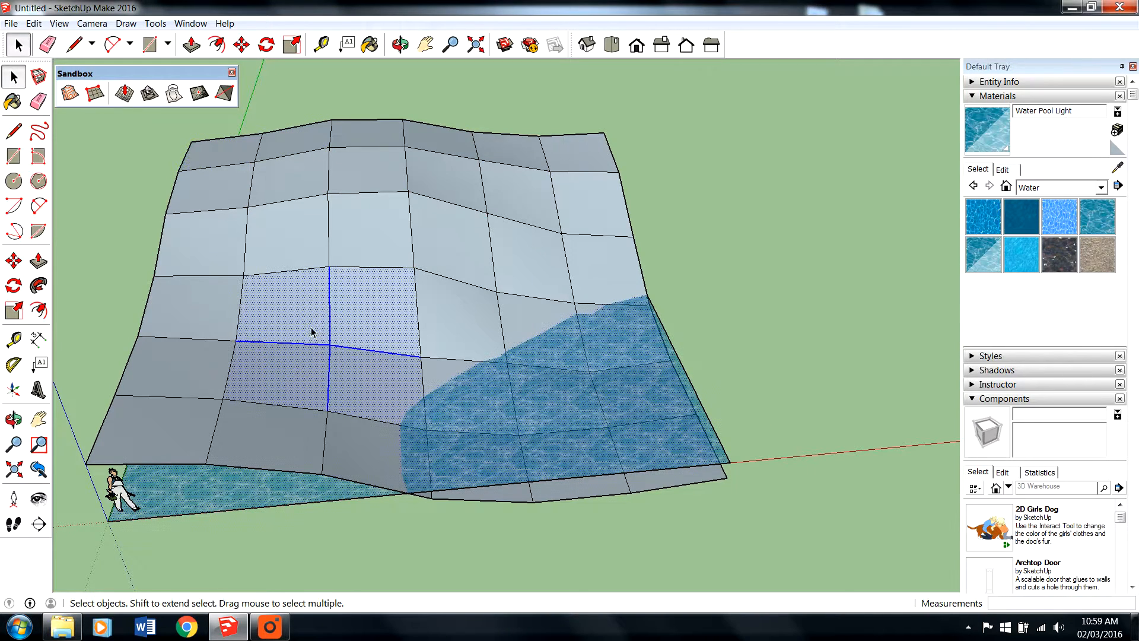
{"action": "left_click", "coordinate": [126, 95]}
{"action": "left_click", "coordinate": [330, 356]}
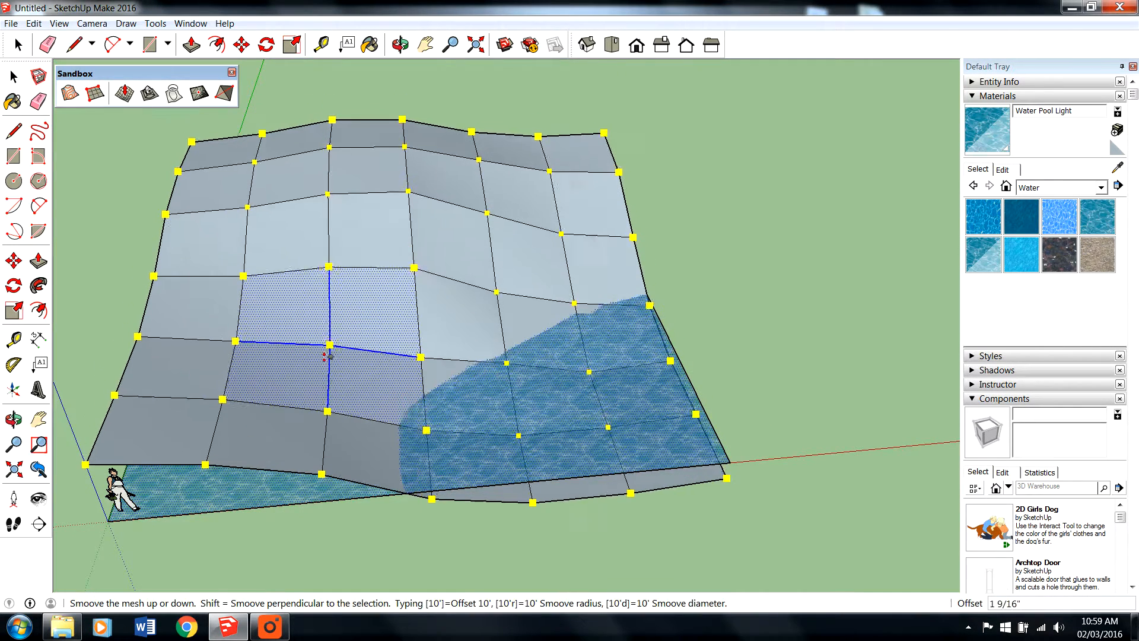
{"action": "left_click", "coordinate": [330, 356]}
{"action": "key", "text": "space"}
- Select the single face in the middle of the slope, Smoove it down about 2', and clear the selection
{"action": "left_click", "coordinate": [344, 343]}
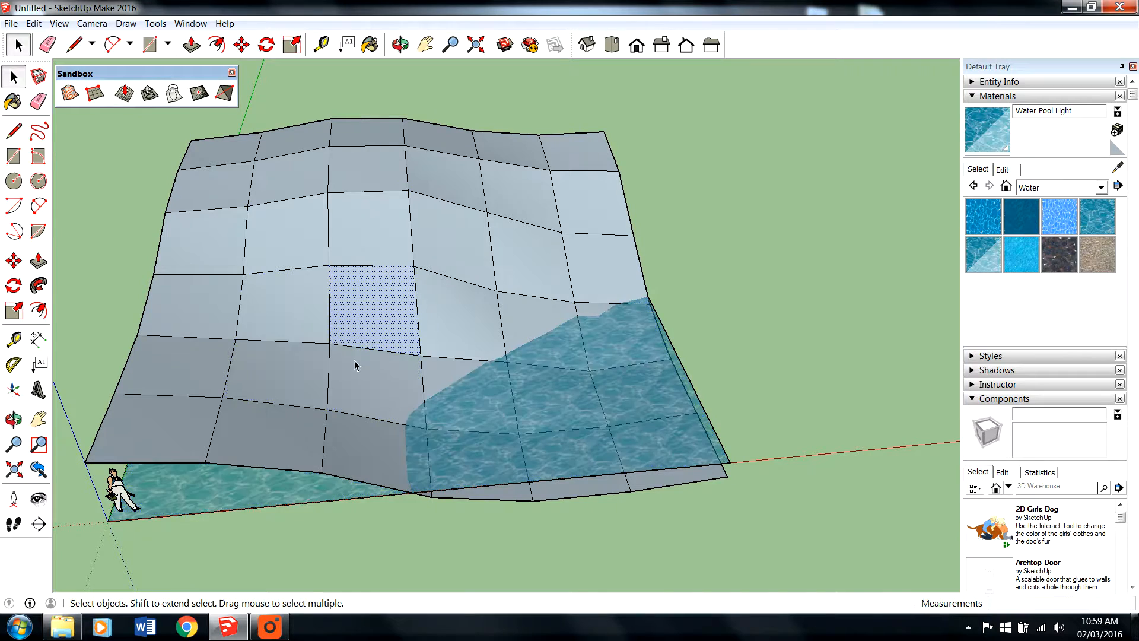
{"action": "left_click_drag", "start_coordinate": [355, 365], "coordinate": [333, 348]}
{"action": "left_click_drag", "start_coordinate": [293, 315], "coordinate": [401, 384]}
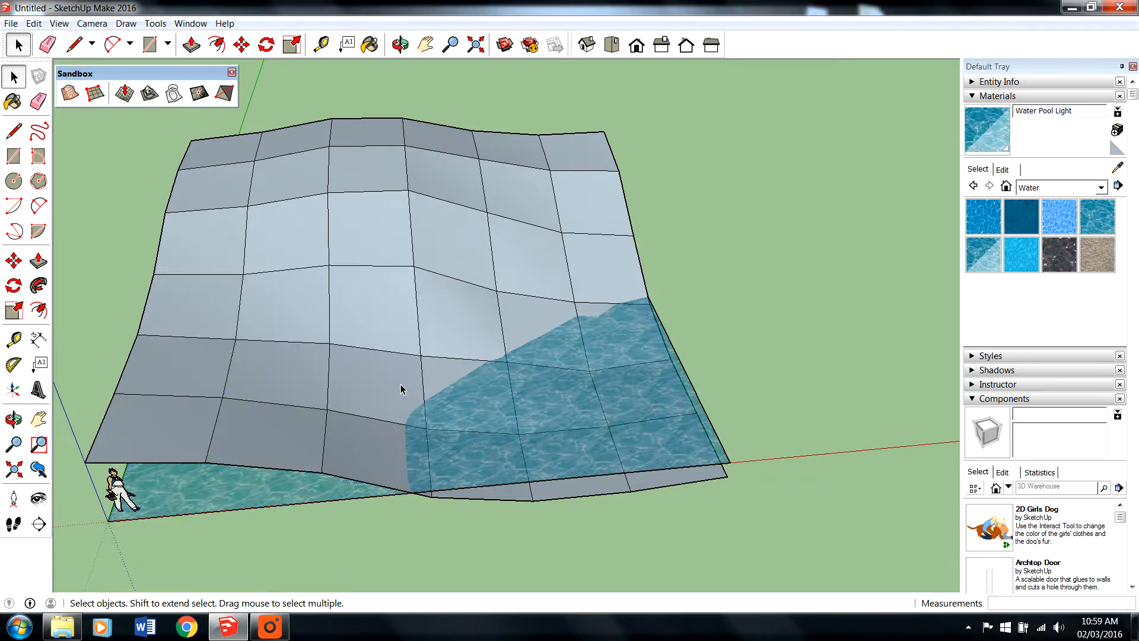
{"action": "left_click", "coordinate": [336, 350]}
{"action": "left_click", "coordinate": [149, 93]}
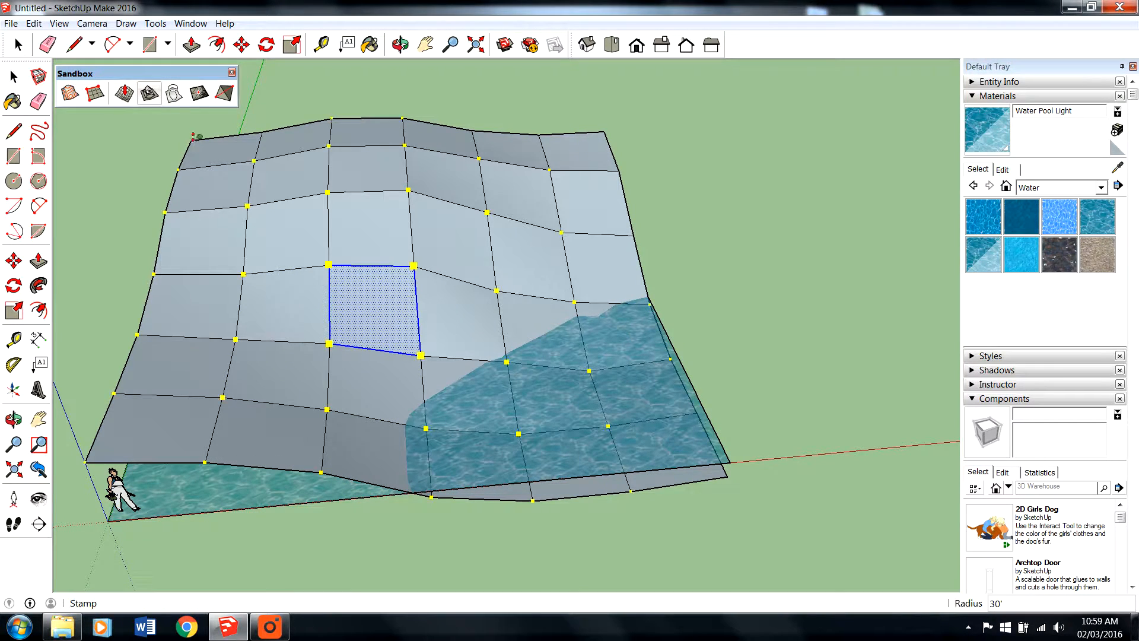
{"action": "left_click", "coordinate": [358, 279]}
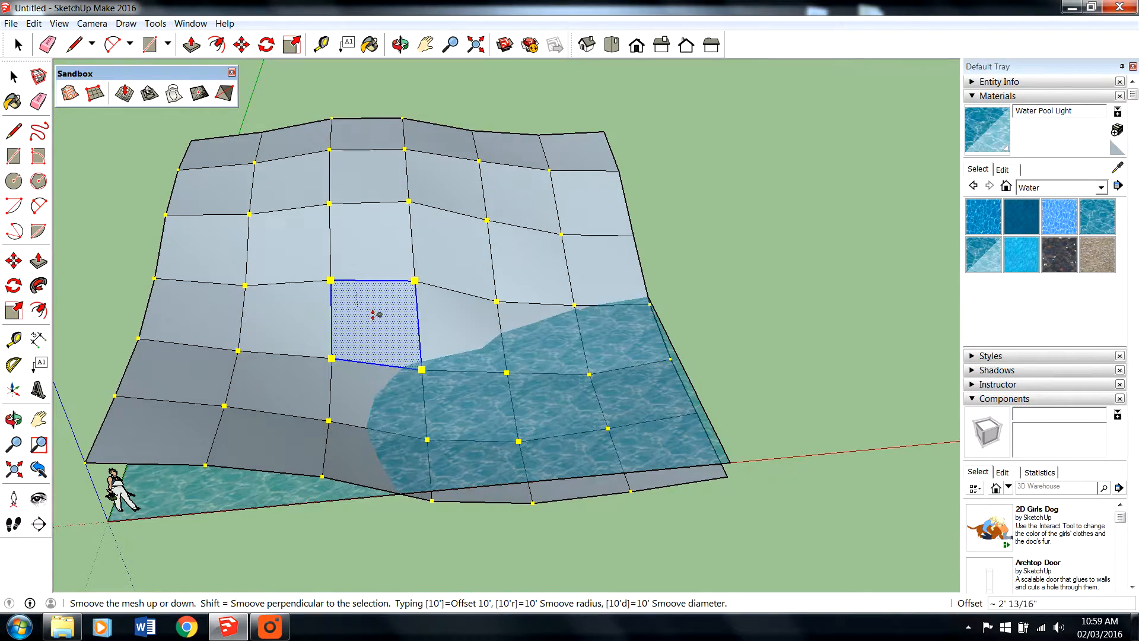
{"action": "left_click", "coordinate": [375, 318]}
{"action": "left_click", "coordinate": [18, 44]}
{"action": "left_click", "coordinate": [771, 248]}
{"action": "middle_click_drag", "start_coordinate": [771, 248], "coordinate": [708, 251]}
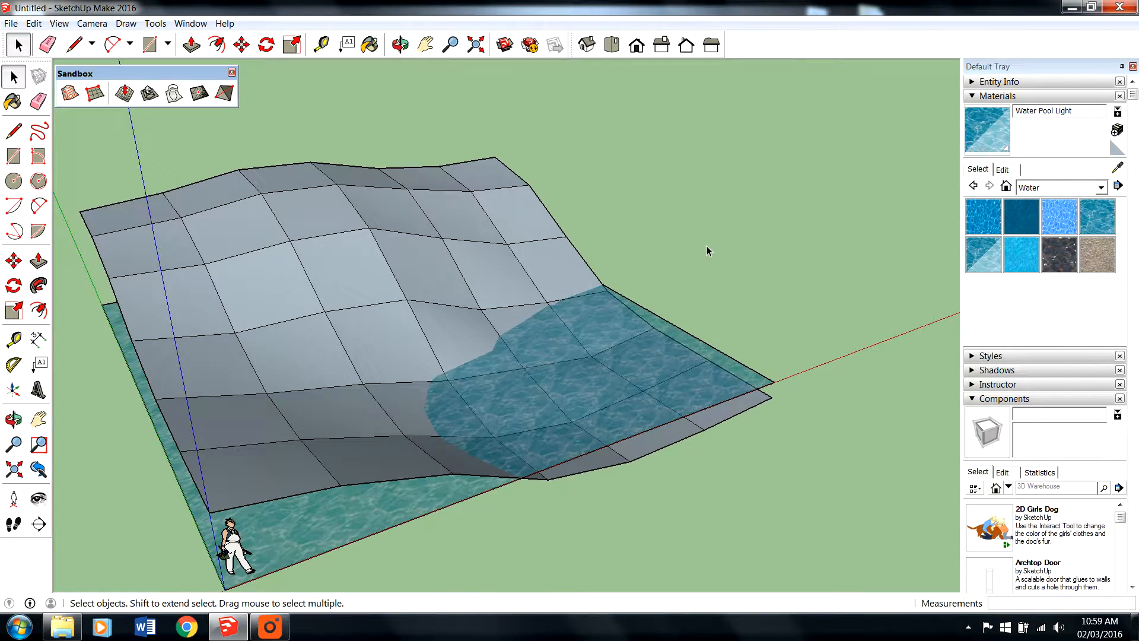
{"action": "middle_click_drag", "start_coordinate": [474, 262], "coordinate": [294, 295]}
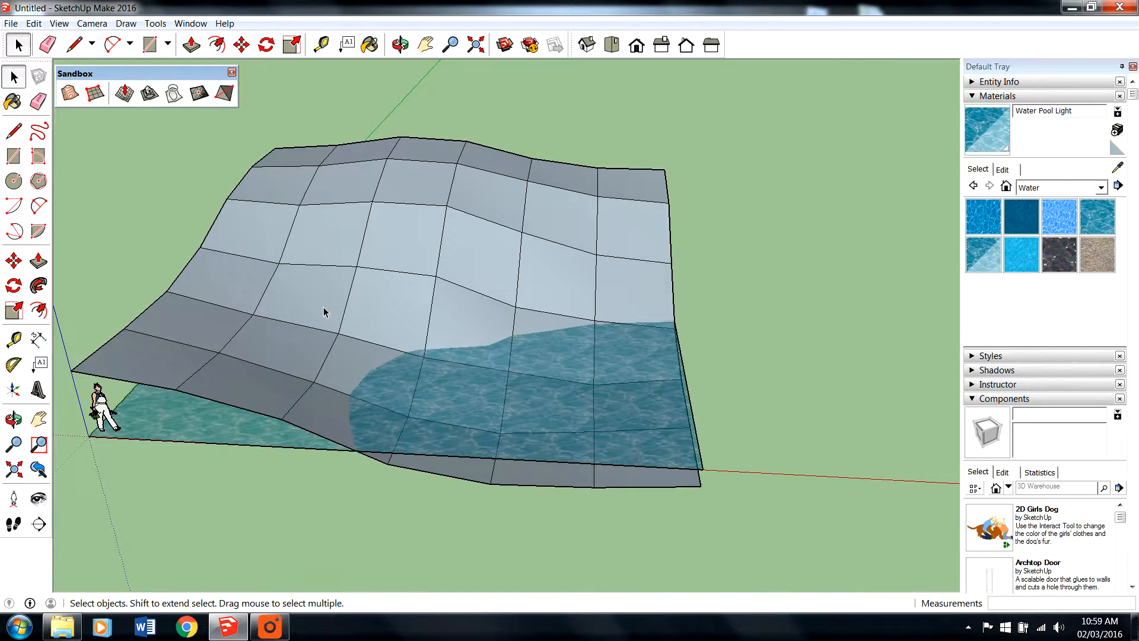
- Use Add Detail to place a new vertex on a slope edge above the water and raise it about 4' 5"
{"action": "left_click", "coordinate": [210, 93]}
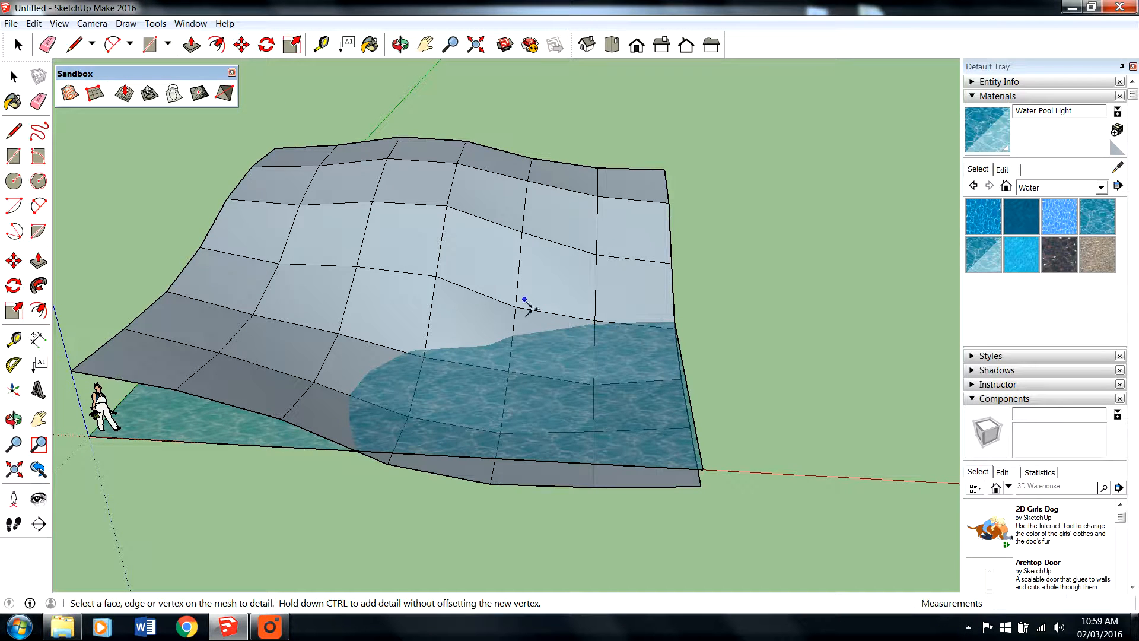
{"action": "scroll", "coordinate": [525, 303], "scroll_direction": "up", "scroll_amount": 5}
{"action": "middle_click_drag", "start_coordinate": [592, 272], "coordinate": [388, 296]}
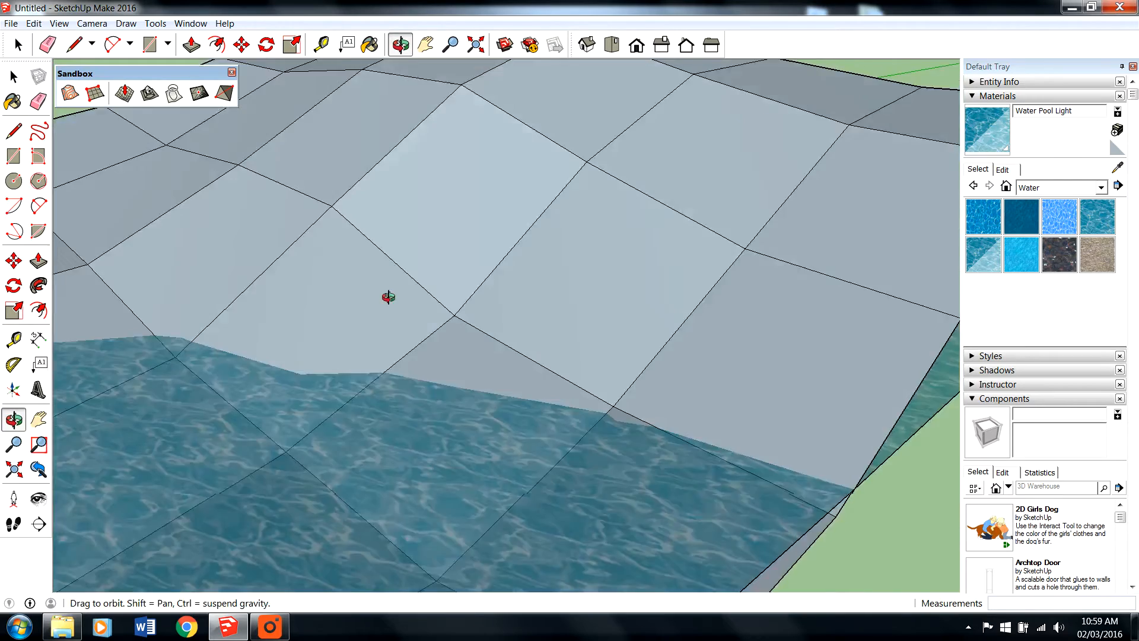
{"action": "scroll", "coordinate": [388, 296], "scroll_direction": "down", "scroll_amount": 3}
{"action": "scroll", "coordinate": [427, 284], "scroll_direction": "up", "scroll_amount": 2}
{"action": "scroll", "coordinate": [596, 354], "scroll_direction": "up", "scroll_amount": 2}
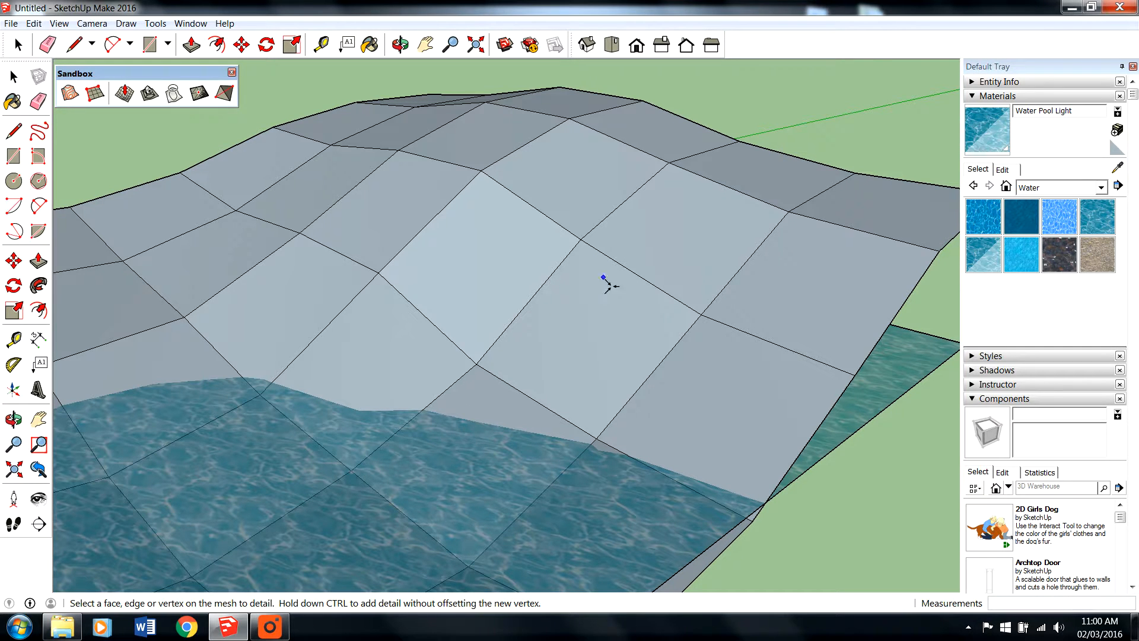
{"action": "left_click", "coordinate": [649, 317]}
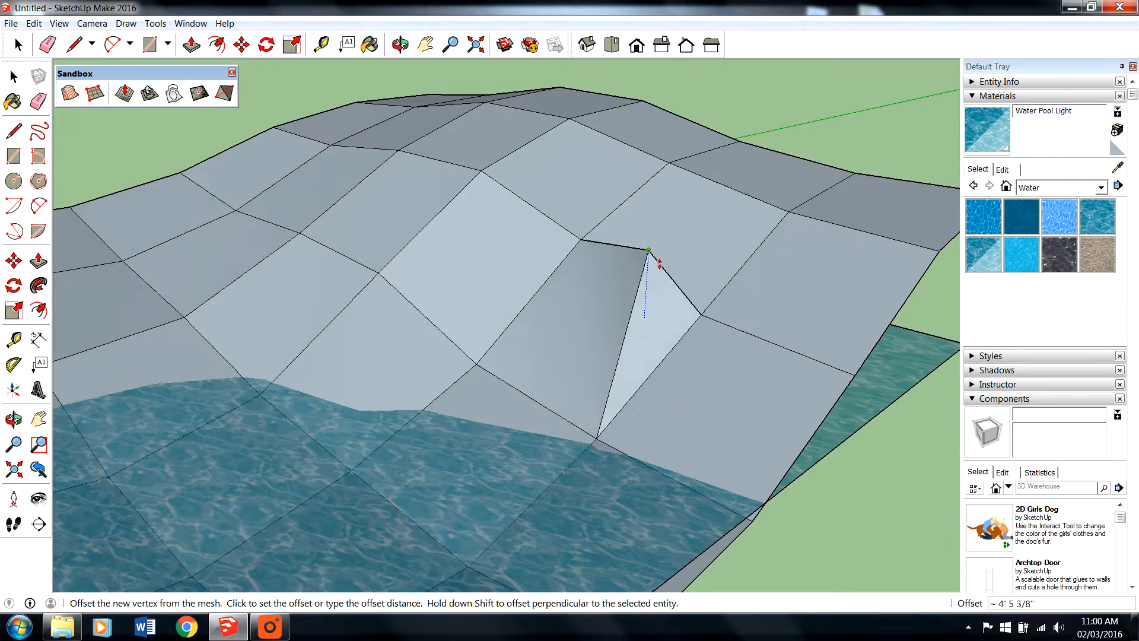
{"action": "left_click", "coordinate": [657, 267]}
- Use Add Detail to raise three more new vertices around the mesh corner next to the first peak
{"action": "middle_click_drag", "start_coordinate": [656, 275], "coordinate": [496, 315]}
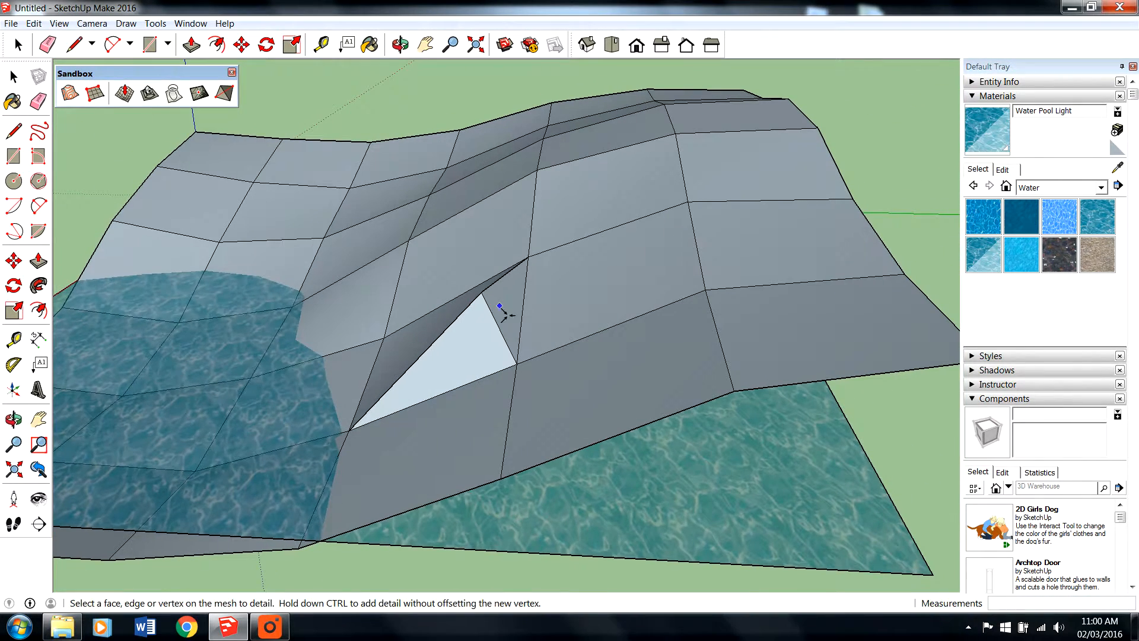
{"action": "left_click", "coordinate": [503, 310]}
{"action": "left_click", "coordinate": [553, 250]}
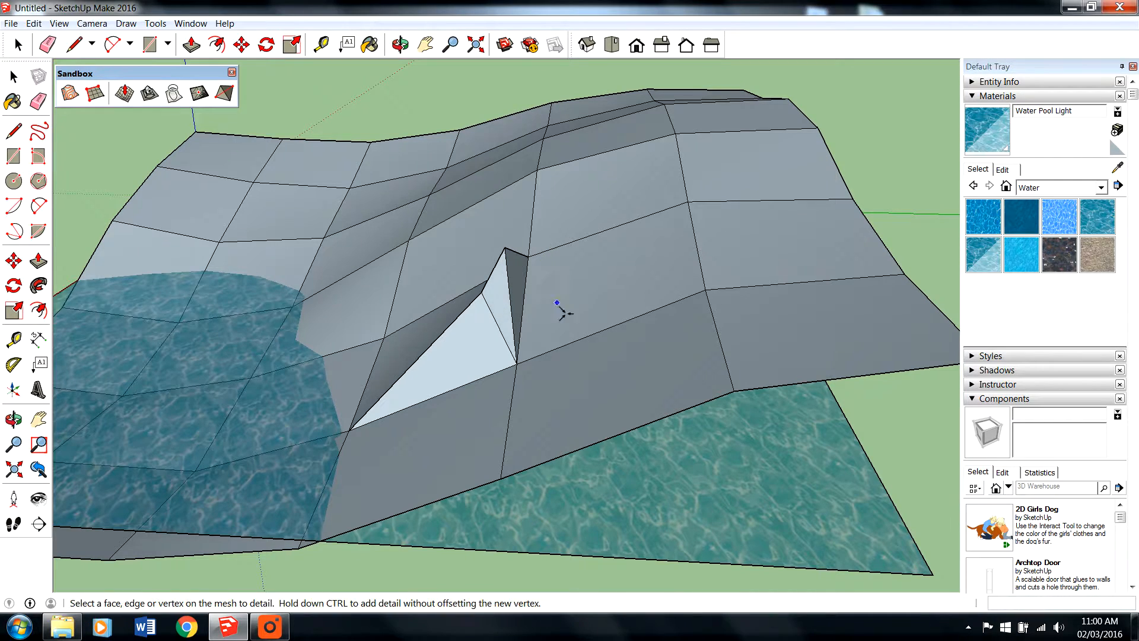
{"action": "left_click", "coordinate": [562, 283]}
{"action": "left_click", "coordinate": [573, 296]}
{"action": "left_click", "coordinate": [614, 384]}
{"action": "left_click", "coordinate": [615, 345]}
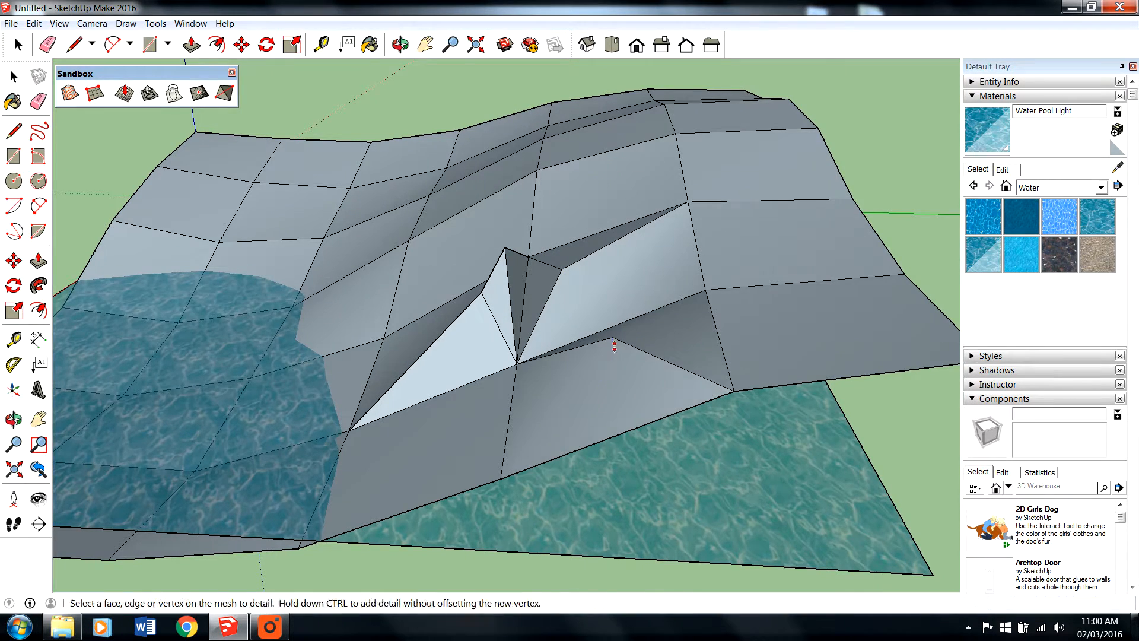
- Use Add Detail to raise two new vertices on the slope between the peaks and the waterline
{"action": "middle_click_drag", "start_coordinate": [614, 345], "coordinate": [902, 351]}
{"action": "left_click", "coordinate": [759, 360]}
{"action": "left_click", "coordinate": [767, 336]}
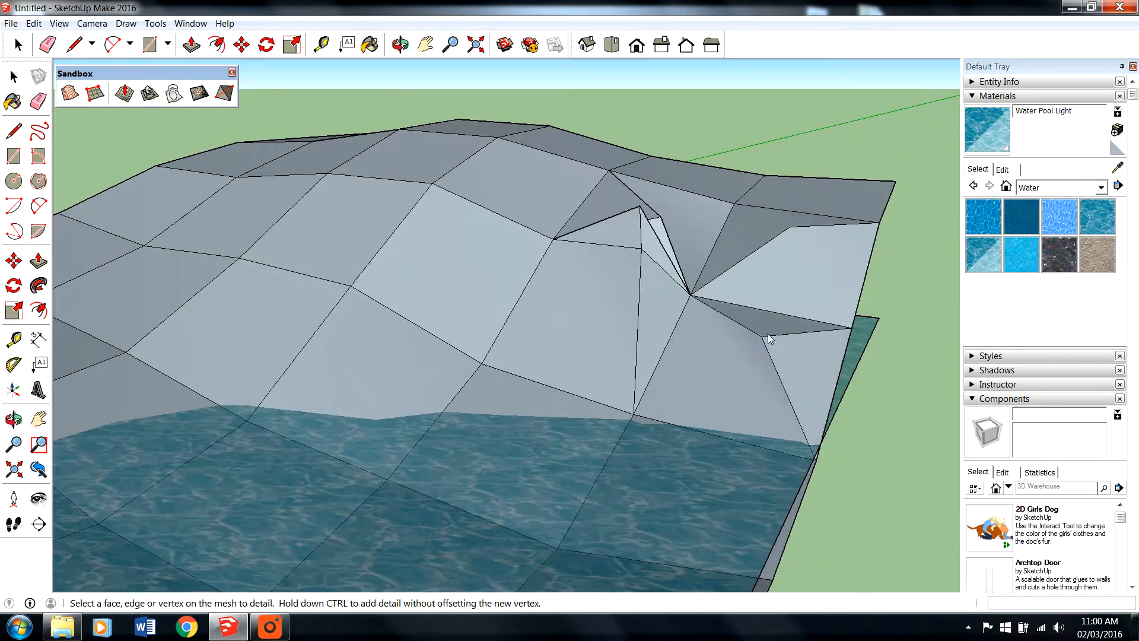
{"action": "left_click", "coordinate": [693, 359]}
{"action": "left_click", "coordinate": [692, 340]}
- Use Add Detail to raise the grid vertex at the ridge and slightly lower the vertex below it on the slope
{"action": "middle_click_drag", "start_coordinate": [701, 344], "coordinate": [686, 478]}
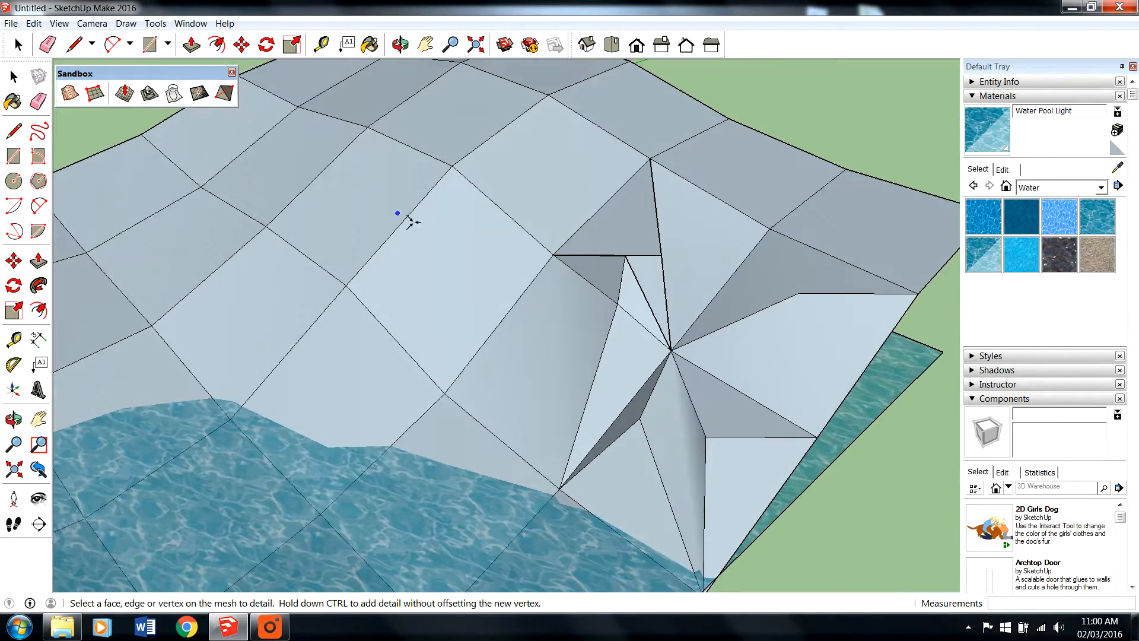
{"action": "left_click", "coordinate": [463, 172]}
{"action": "left_click", "coordinate": [450, 155]}
{"action": "middle_click_drag", "start_coordinate": [451, 155], "coordinate": [786, 155]}
{"action": "scroll", "coordinate": [383, 318], "scroll_direction": "up", "scroll_amount": 2}
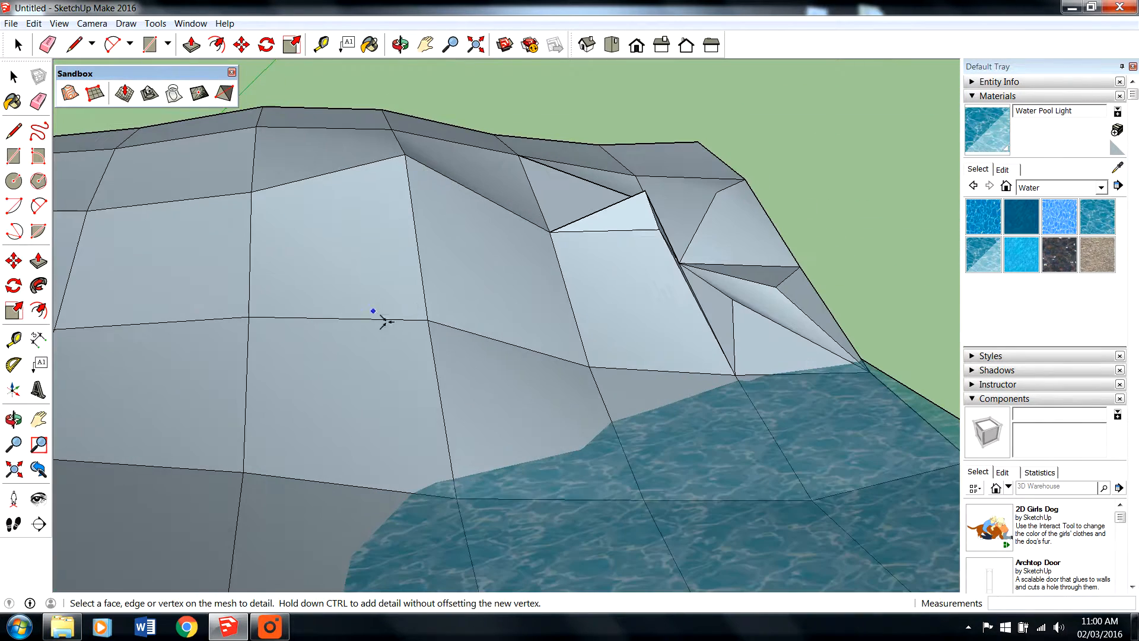
{"action": "left_click", "coordinate": [428, 320]}
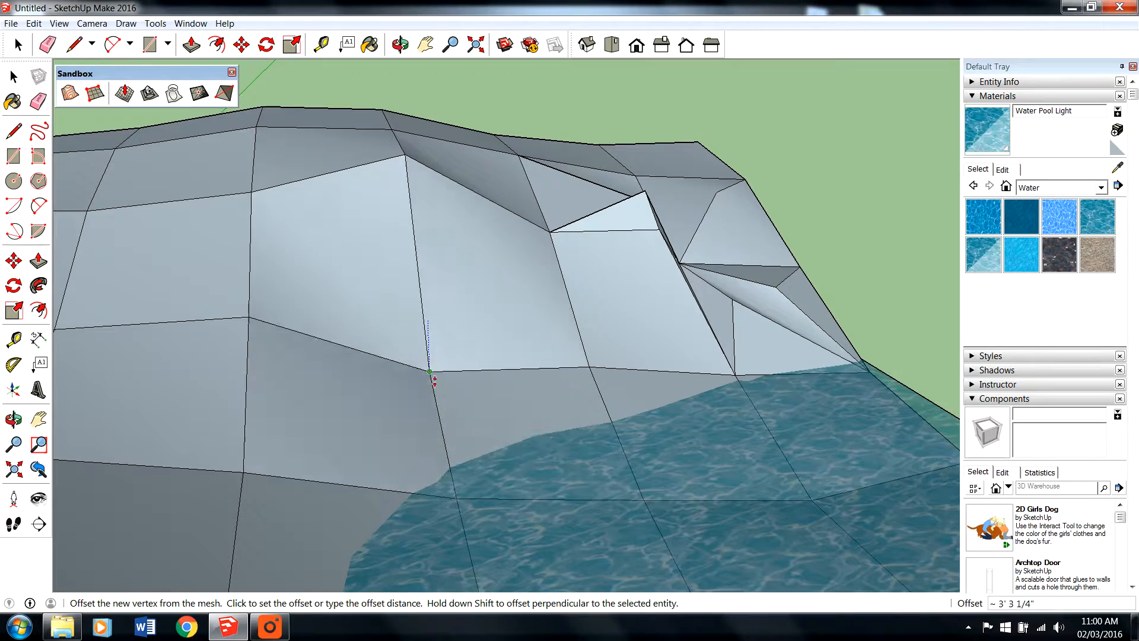
{"action": "left_click", "coordinate": [453, 333]}
- Use Add Detail to raise a grid vertex farther along the slope and a new vertex on the edge beside it
{"action": "scroll", "coordinate": [594, 356], "scroll_direction": "down", "scroll_amount": 3}
{"action": "middle_click_drag", "start_coordinate": [641, 376], "coordinate": [528, 392]}
{"action": "scroll", "coordinate": [409, 339], "scroll_direction": "up", "scroll_amount": 3}
{"action": "left_click", "coordinate": [406, 340]}
{"action": "left_click", "coordinate": [403, 310]}
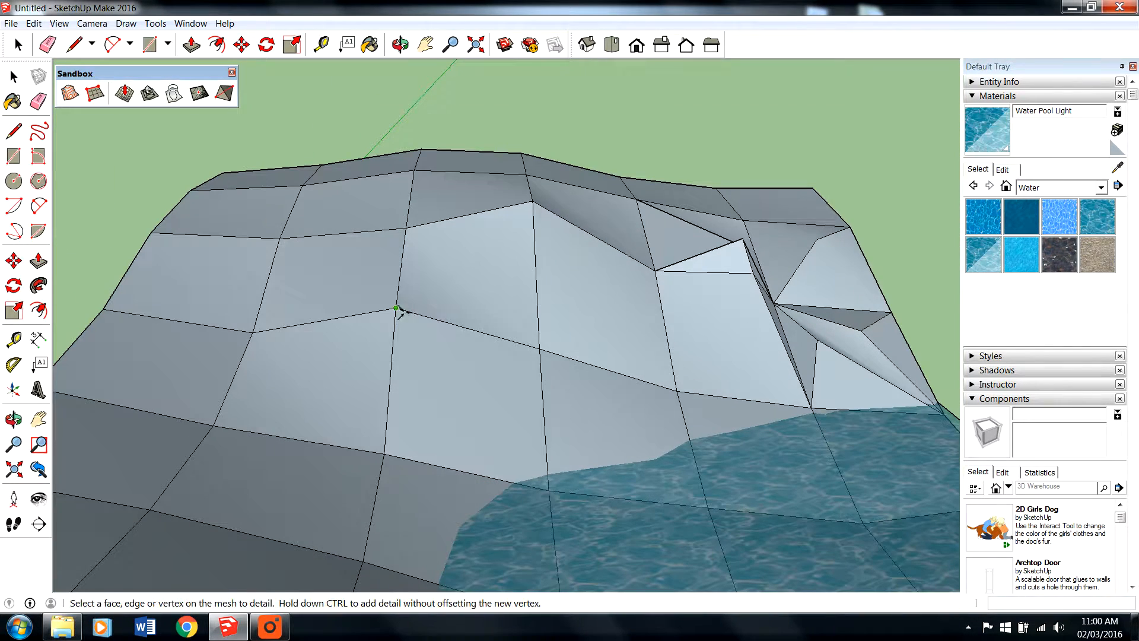
{"action": "left_click", "coordinate": [324, 322]}
{"action": "left_click", "coordinate": [321, 287]}
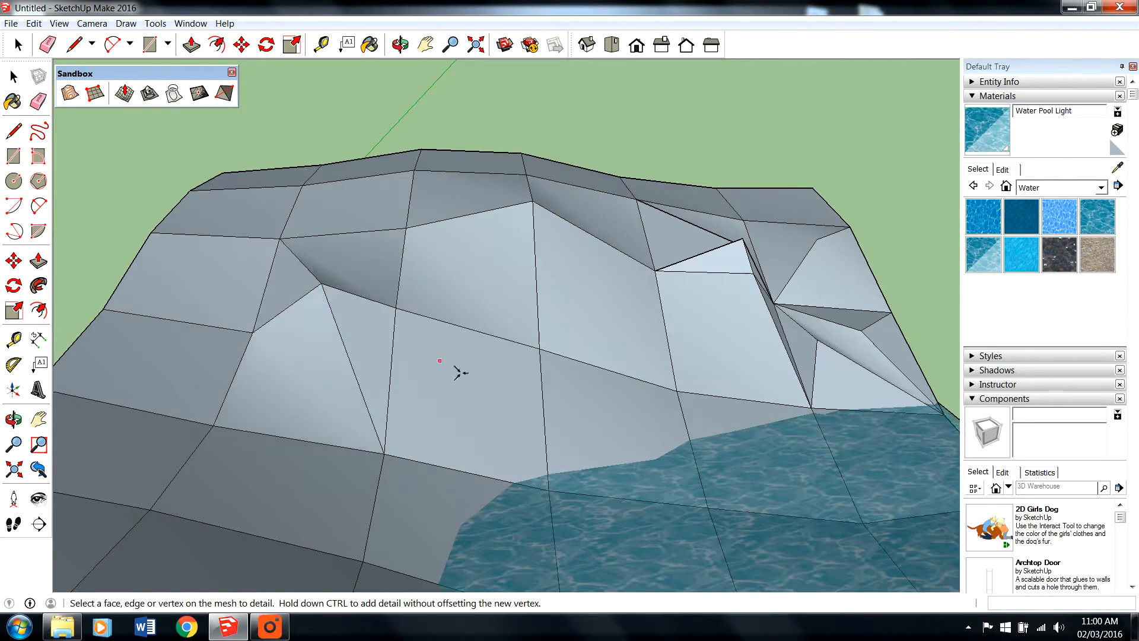
- Use Add Detail to raise a vertex on the hill's crest about 1' 11" and another one farther along the ridge
{"action": "middle_click_drag", "start_coordinate": [460, 373], "coordinate": [169, 323]}
{"action": "scroll", "coordinate": [736, 388], "scroll_direction": "down", "scroll_amount": 3}
{"action": "scroll", "coordinate": [455, 307], "scroll_direction": "up", "scroll_amount": 1}
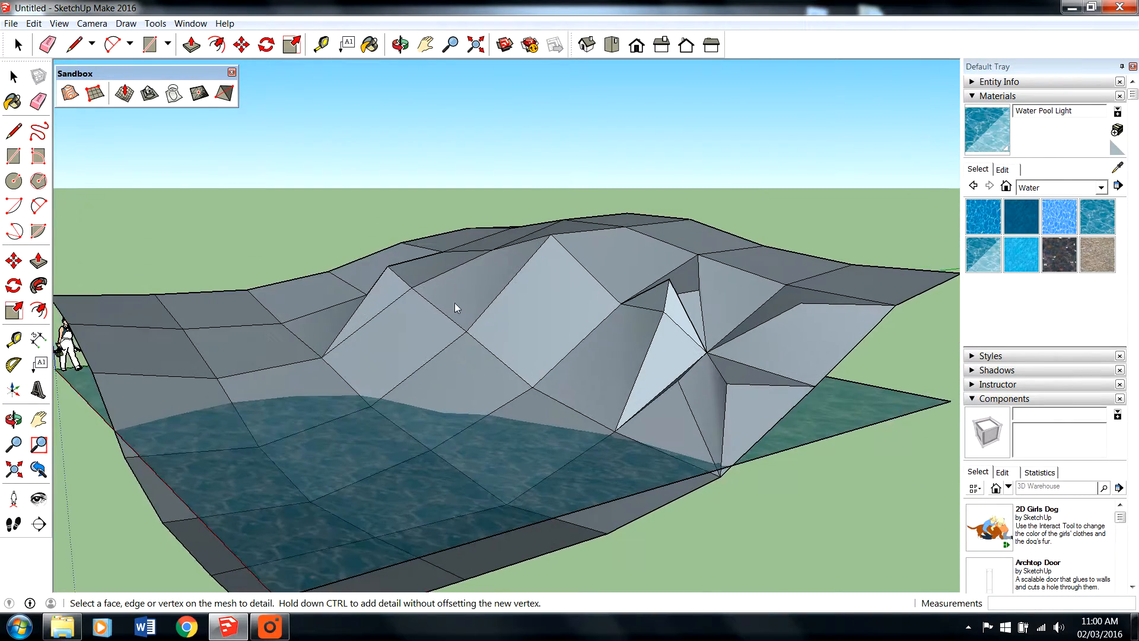
{"action": "middle_click_drag", "start_coordinate": [515, 285], "coordinate": [522, 160]}
{"action": "left_click", "coordinate": [498, 178]}
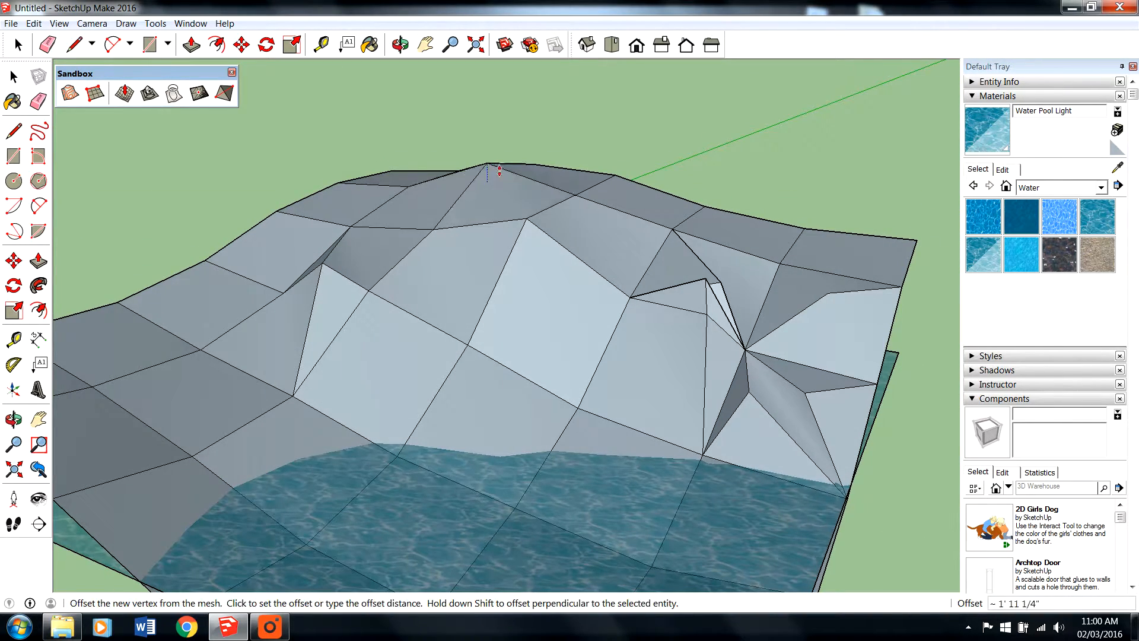
{"action": "left_click", "coordinate": [527, 177]}
{"action": "left_click", "coordinate": [586, 173]}
{"action": "middle_click_drag", "start_coordinate": [586, 172], "coordinate": [563, 233]}
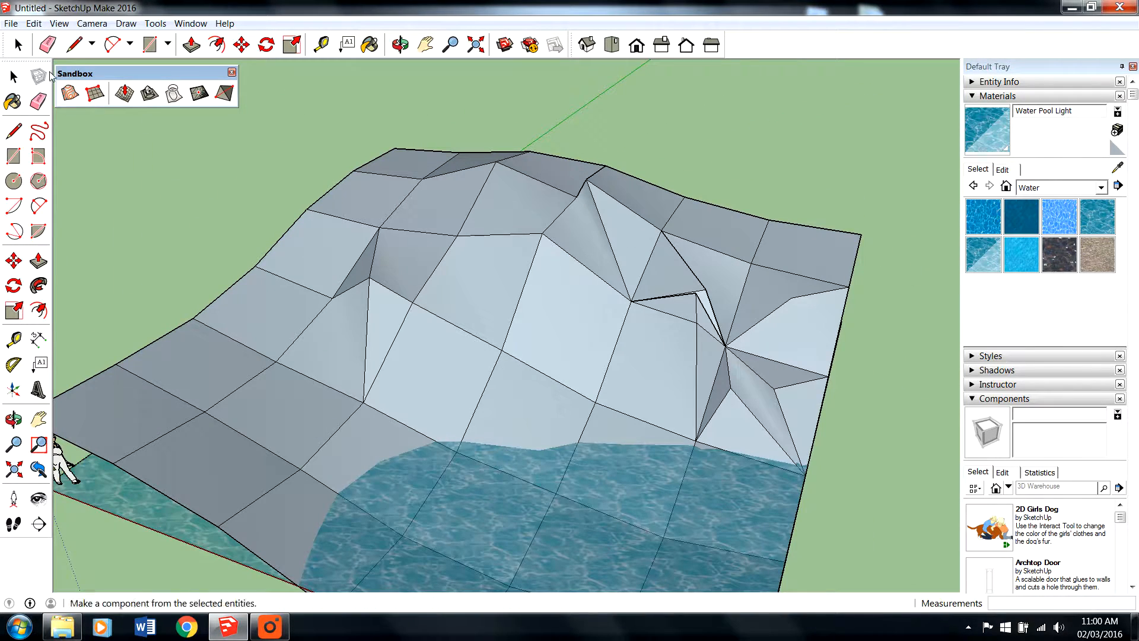
- Try to create a sandbox From Contours with only a single terrain face near the crest selected
{"action": "left_click", "coordinate": [18, 44]}
{"action": "left_click", "coordinate": [561, 279]}
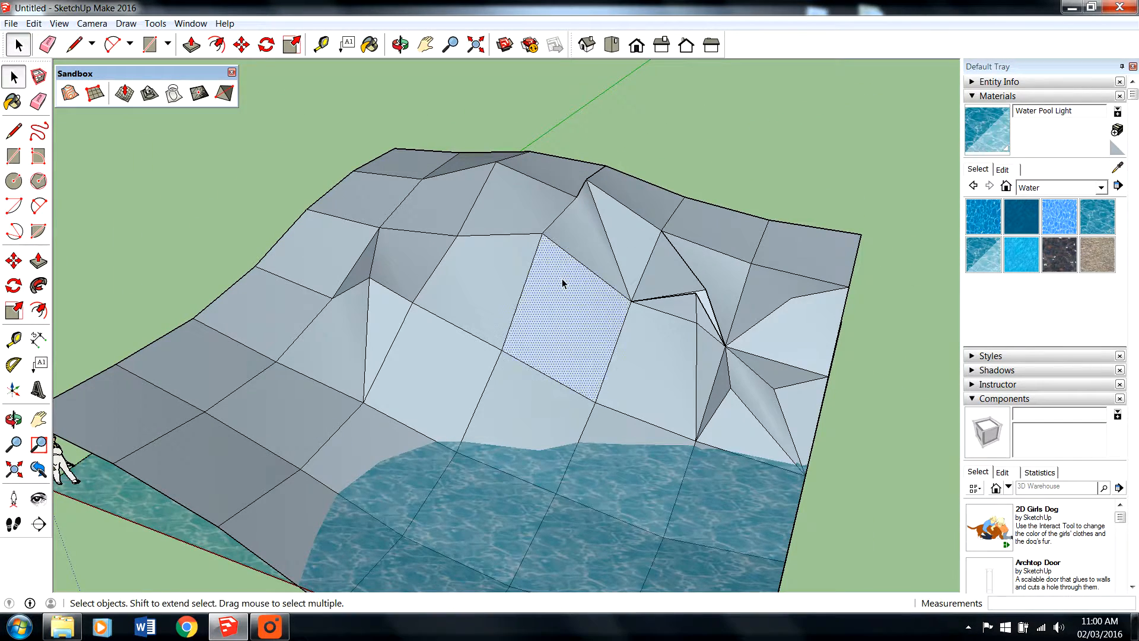
{"action": "scroll", "coordinate": [561, 279], "scroll_direction": "down", "scroll_amount": 2}
{"action": "right_click", "coordinate": [561, 279]}
{"action": "left_click", "coordinate": [447, 222]}
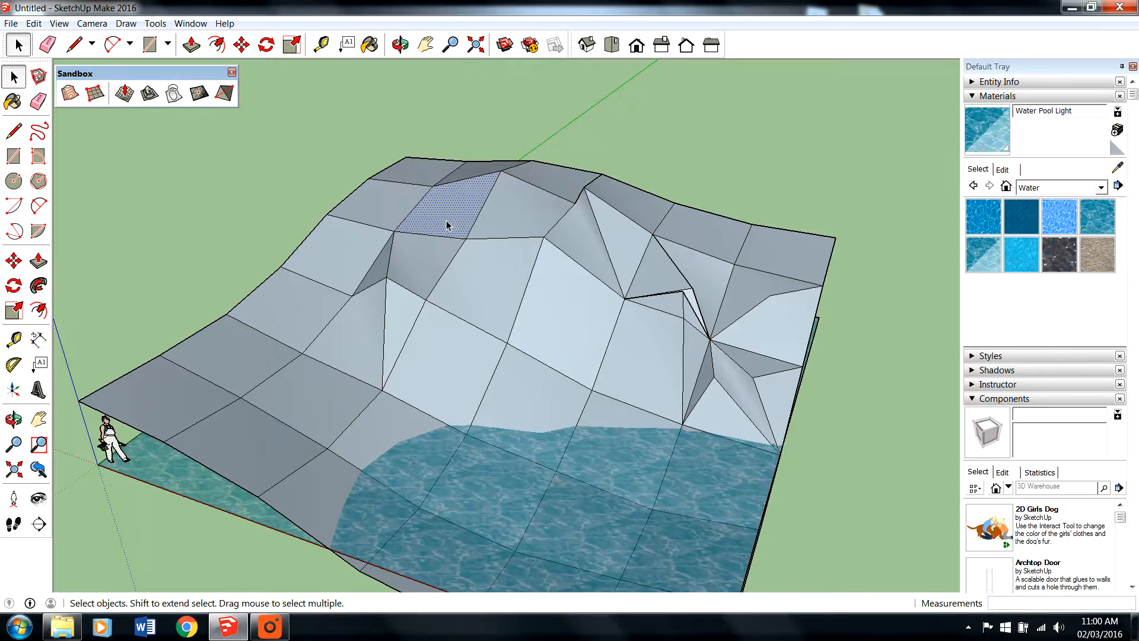
{"action": "left_click", "coordinate": [211, 93]}
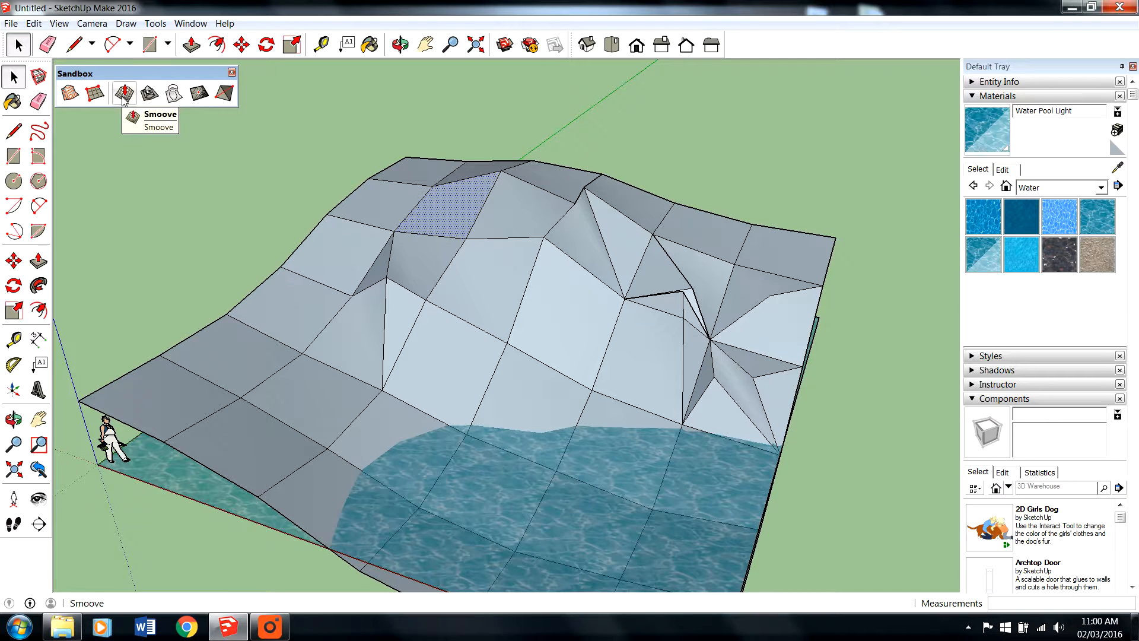
{"action": "left_click", "coordinate": [70, 95]}
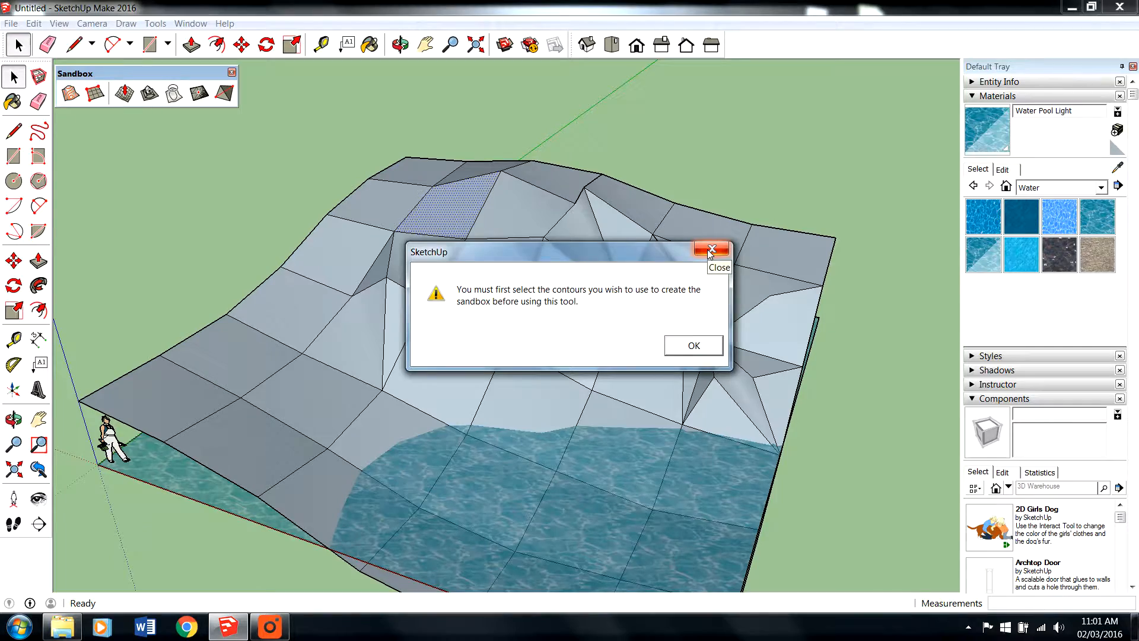
{"action": "left_click", "coordinate": [711, 249]}
- Select the entire connected terrain surface with all its edges and faces
{"action": "scroll", "coordinate": [618, 226], "scroll_direction": "down", "scroll_amount": 3}
{"action": "triple_click", "coordinate": [540, 194]}
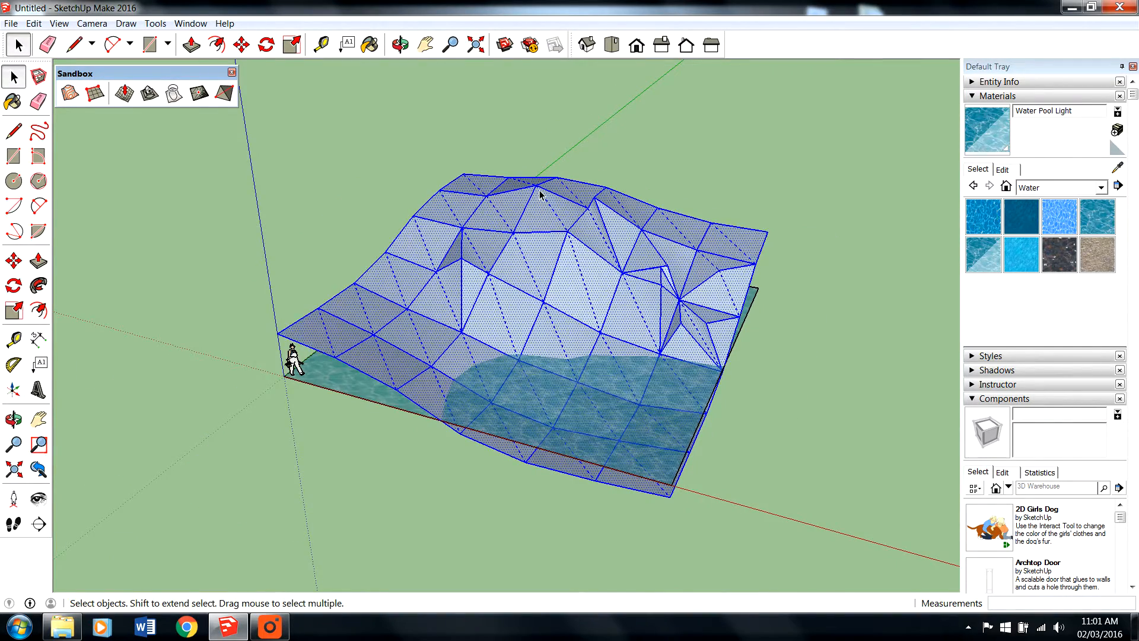
{"action": "scroll", "coordinate": [543, 254], "scroll_direction": "up", "scroll_amount": 3}
{"action": "triple_click", "coordinate": [543, 254]}
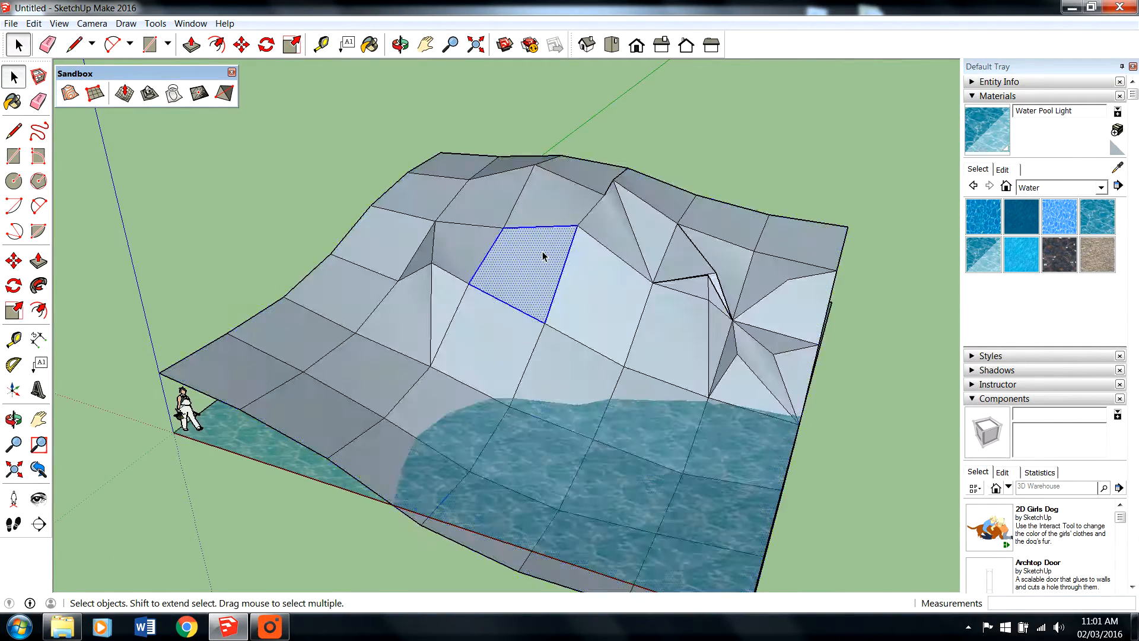
{"action": "scroll", "coordinate": [544, 254], "scroll_direction": "down", "scroll_amount": 2}
{"action": "key", "text": "o"}
{"action": "left_click_drag", "start_coordinate": [450, 288], "coordinate": [519, 279]}
{"action": "key", "text": "space"}
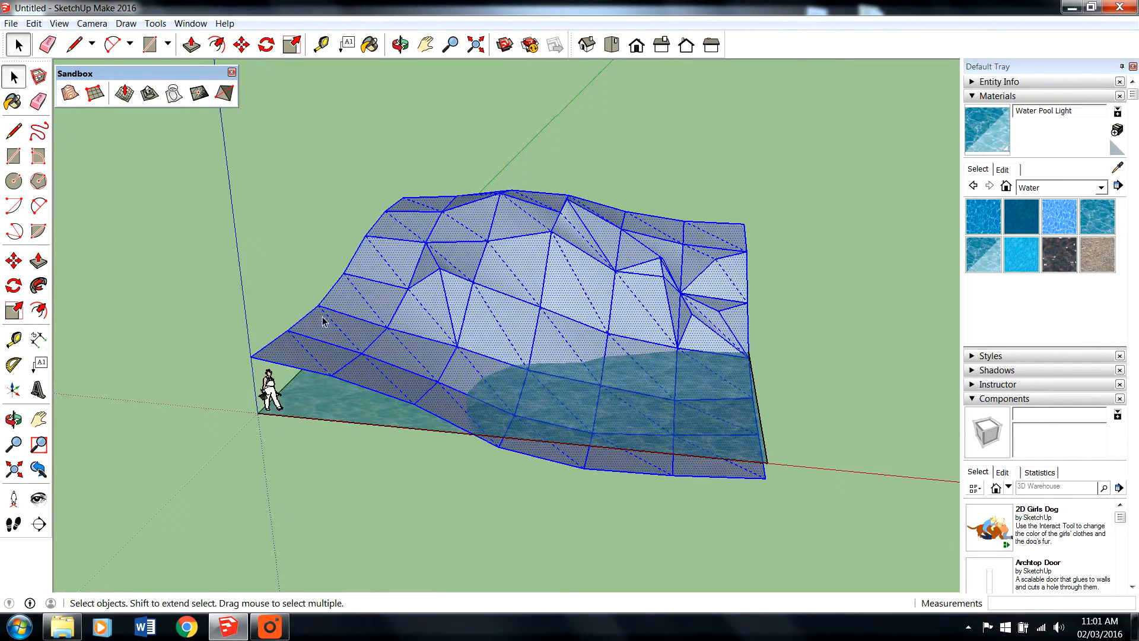
- Try to create a sandbox From Contours with the entire terrain surface selected
{"action": "scroll", "coordinate": [540, 289], "scroll_direction": "up", "scroll_amount": 2}
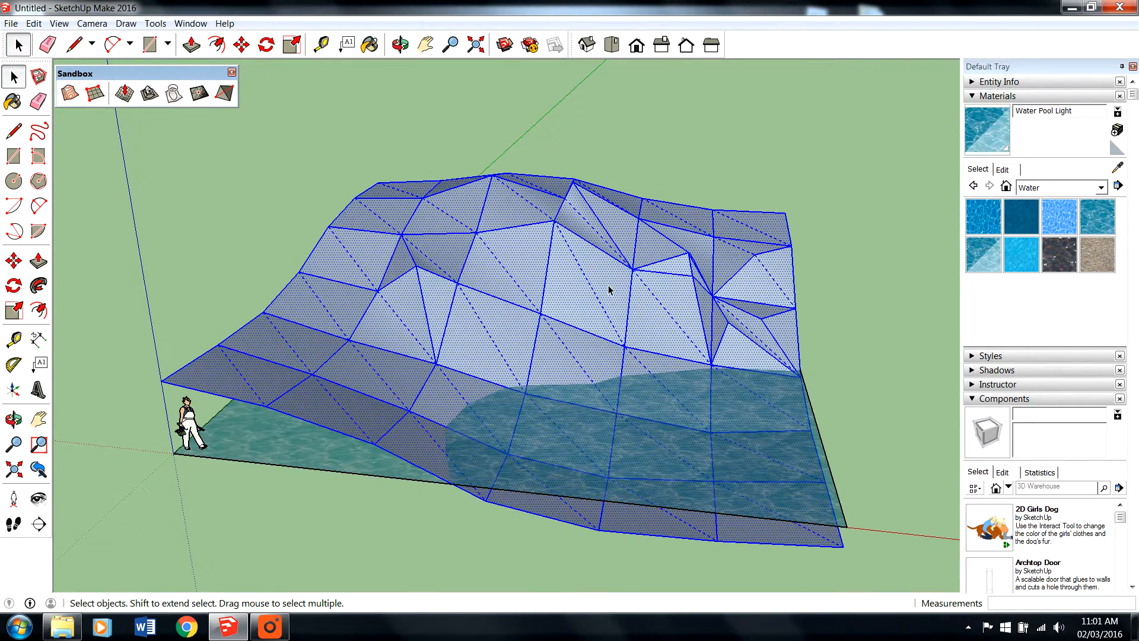
{"action": "left_click", "coordinate": [71, 98]}
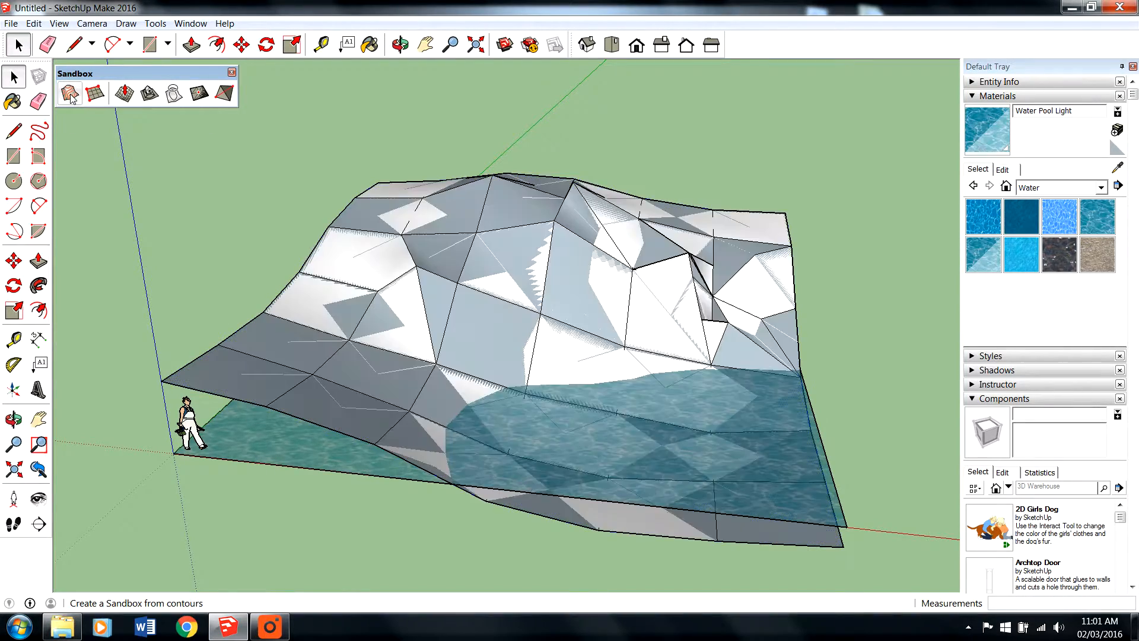
{"action": "middle_click_drag", "start_coordinate": [547, 349], "coordinate": [518, 360]}
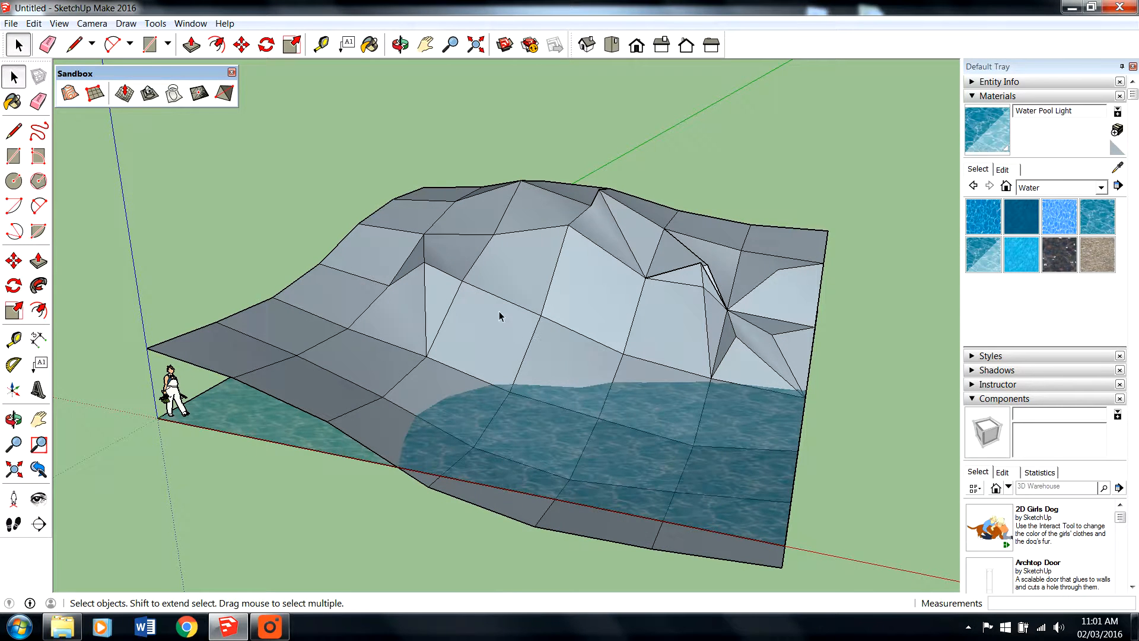
{"action": "left_click", "coordinate": [82, 25]}
{"action": "mouse_move", "coordinate": [58, 25]}
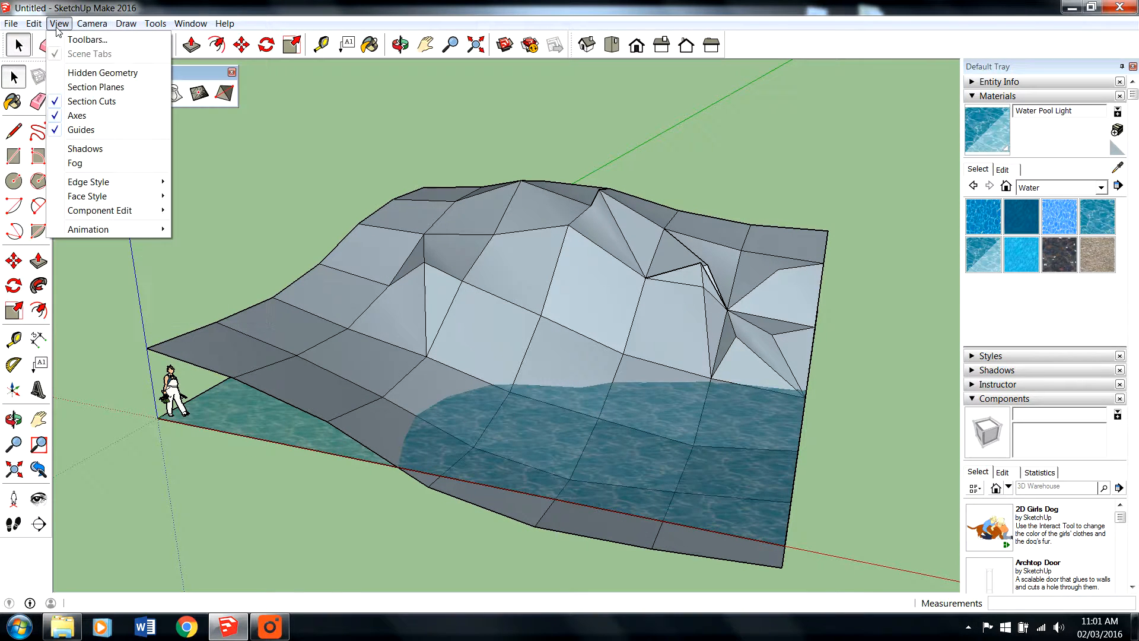
{"action": "mouse_move", "coordinate": [91, 202]}
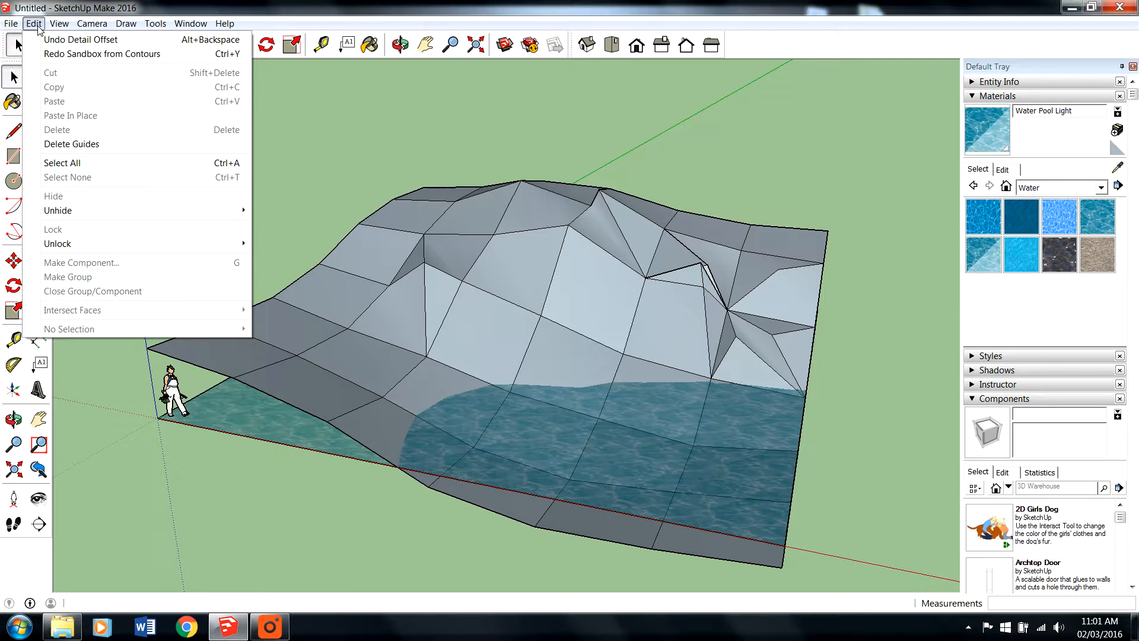
{"action": "mouse_move", "coordinate": [128, 27]}
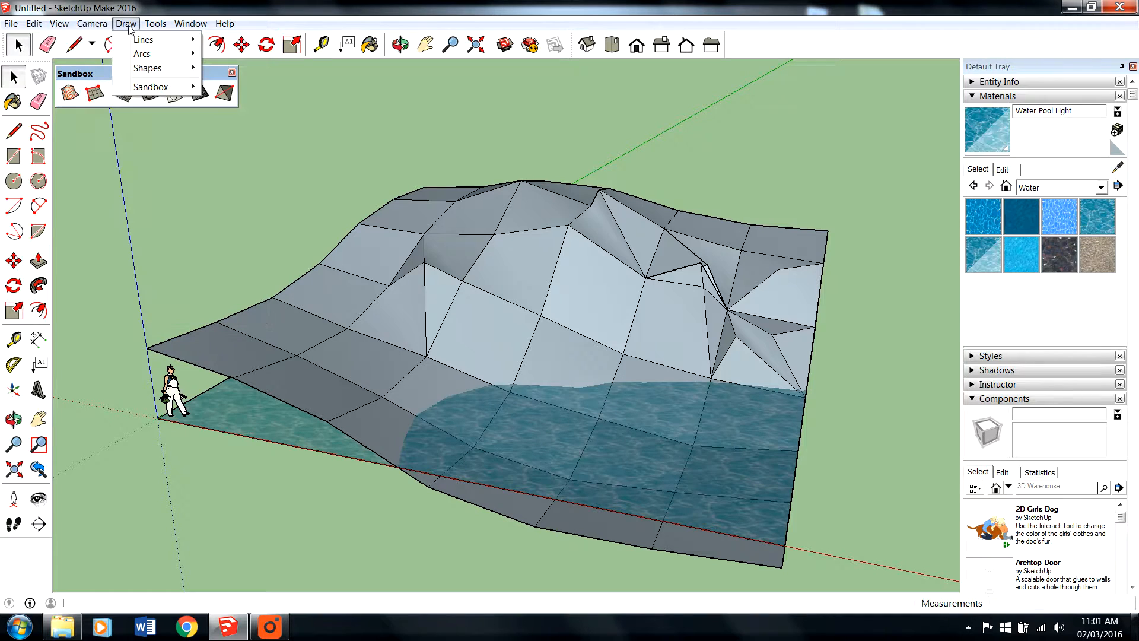
{"action": "mouse_move", "coordinate": [149, 88]}
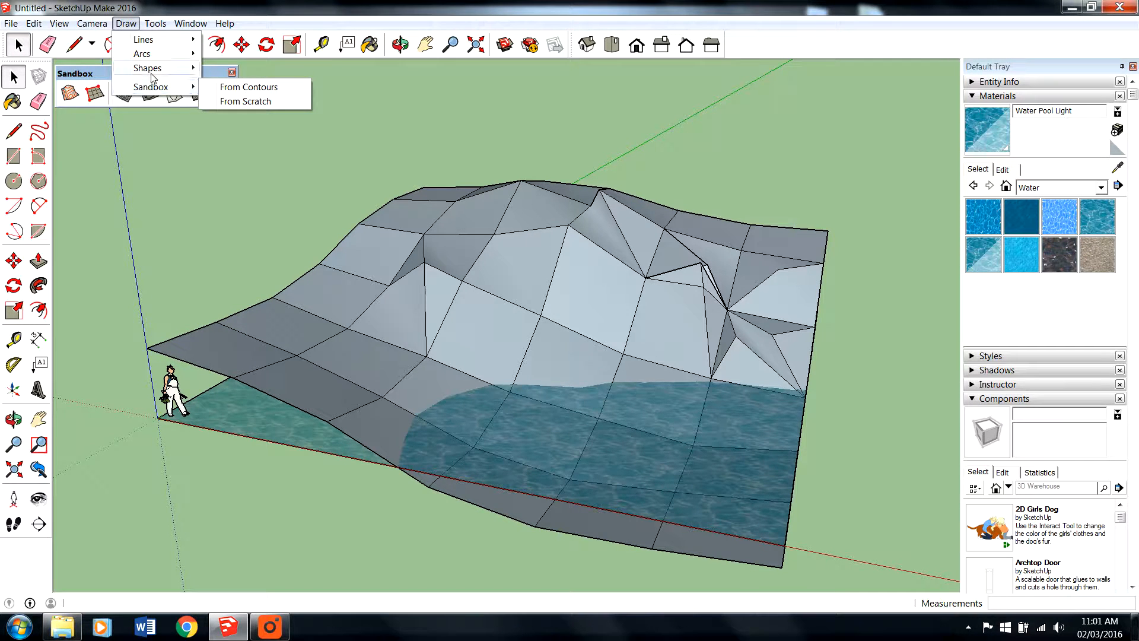
- Try Soften/Smooth Edges on the entire terrain surface at an angle between normals of 20 degrees
{"action": "left_click", "coordinate": [458, 262]}
{"action": "triple_click", "coordinate": [473, 271]}
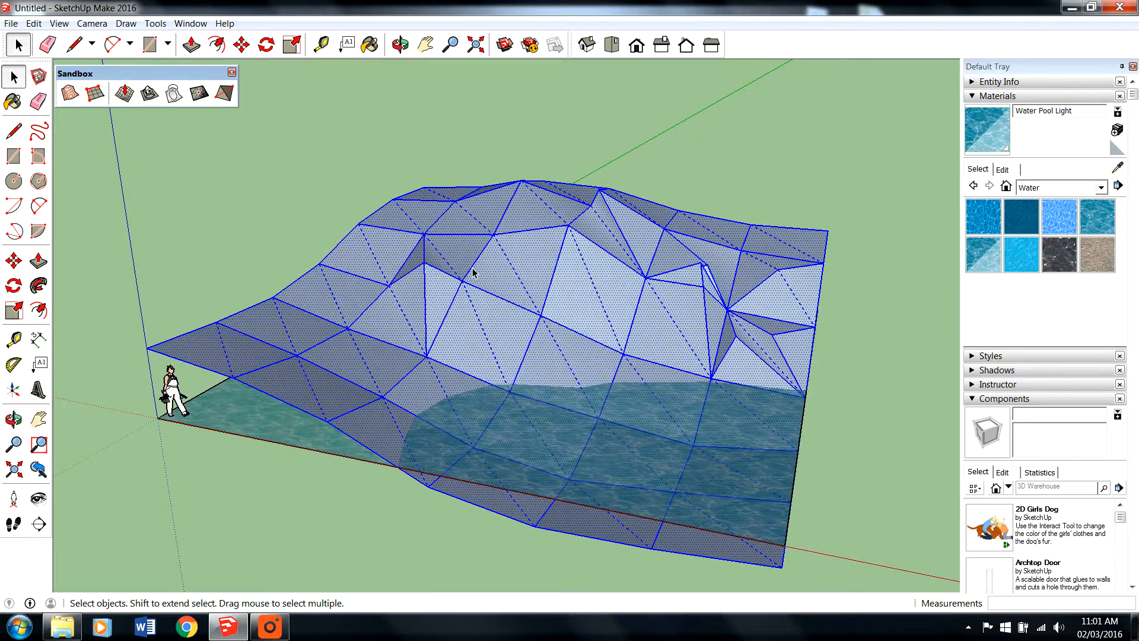
{"action": "right_click", "coordinate": [473, 272]}
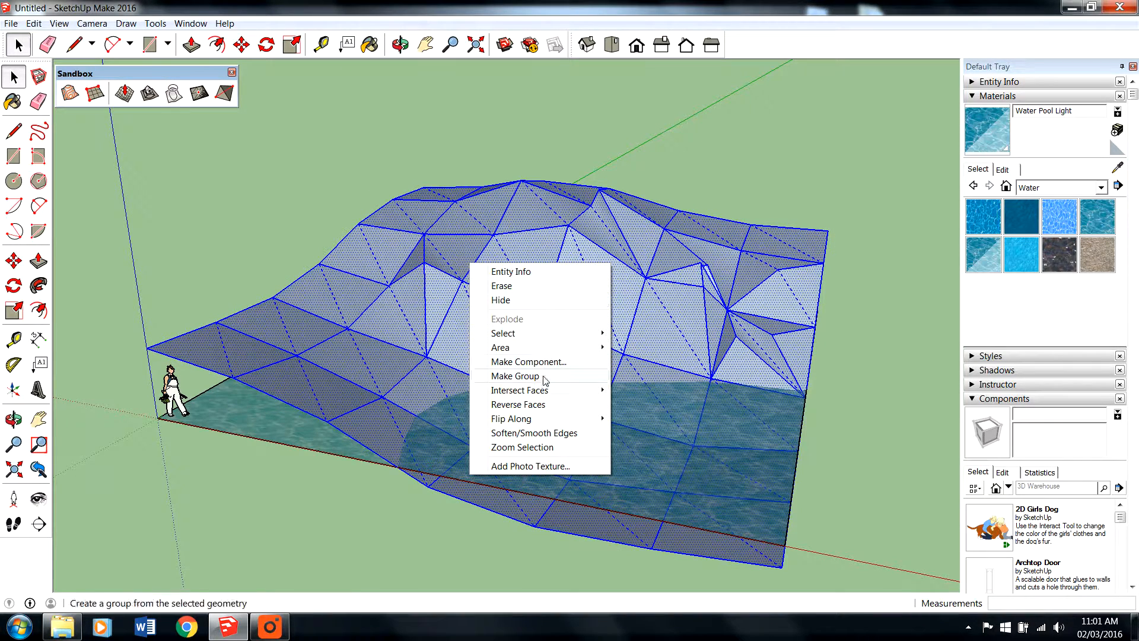
{"action": "left_click", "coordinate": [546, 441]}
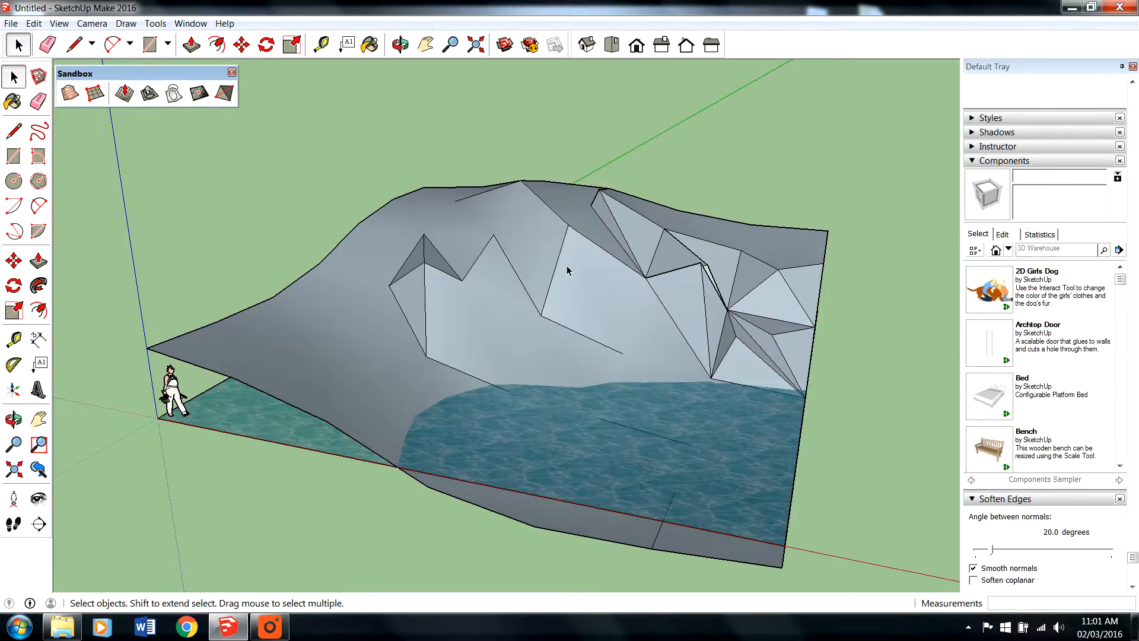
{"action": "middle_click_drag", "start_coordinate": [516, 304], "coordinate": [613, 362]}
{"action": "key", "text": "ctrl+z"}
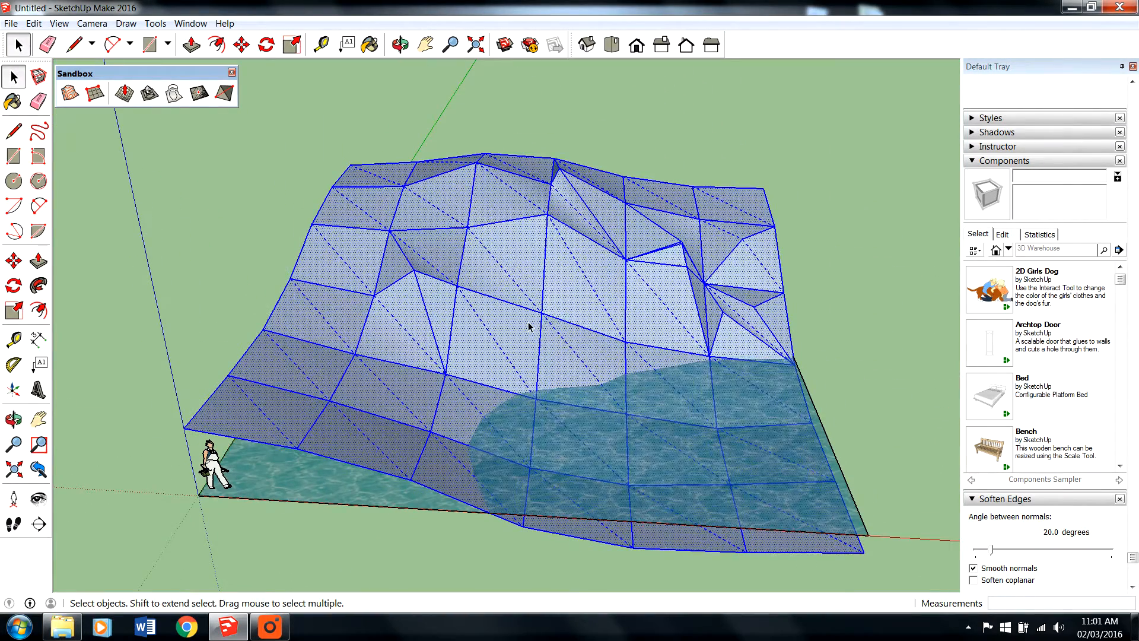
{"action": "triple_click", "coordinate": [529, 326]}
{"action": "right_click", "coordinate": [528, 321]}
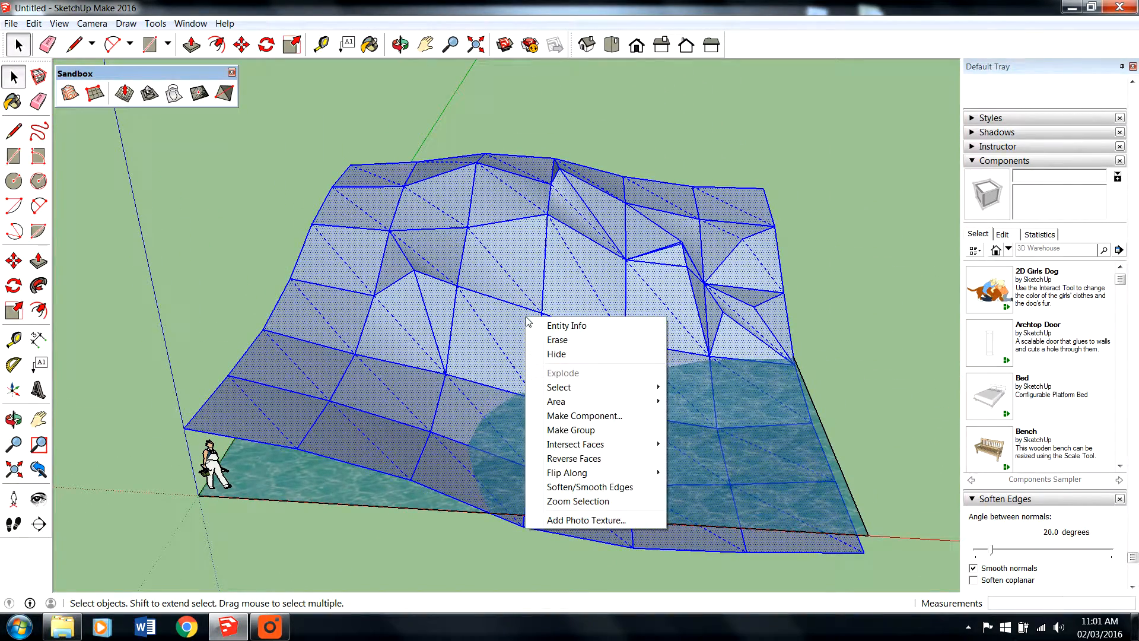
{"action": "left_click", "coordinate": [412, 319]}
{"action": "triple_click", "coordinate": [412, 319]}
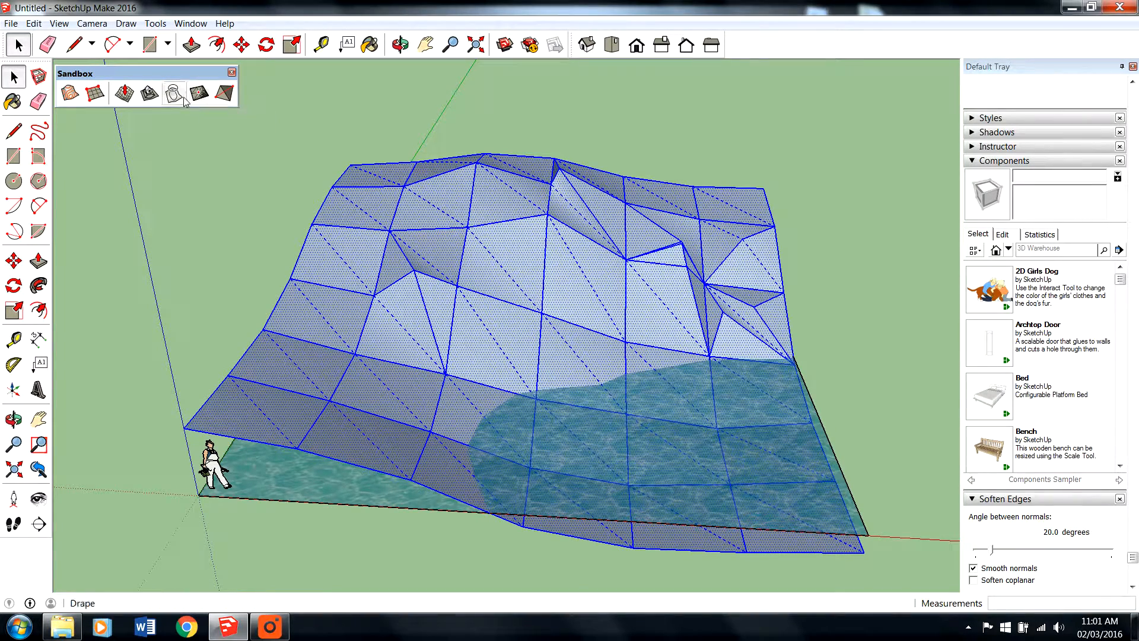
{"action": "left_click", "coordinate": [124, 94]}
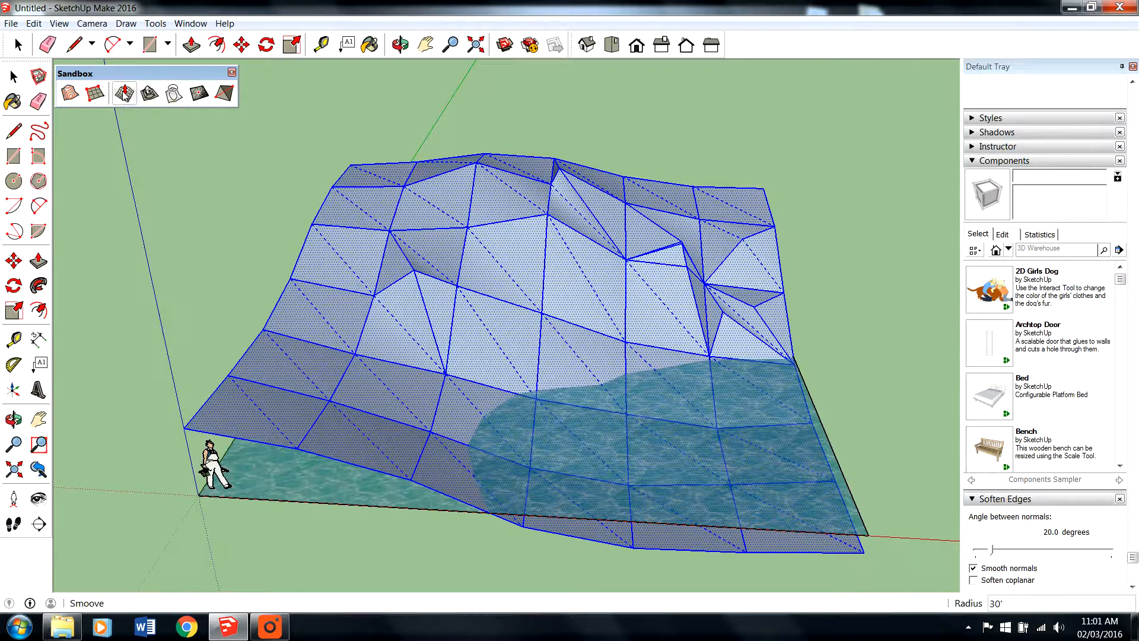
{"action": "left_click", "coordinate": [224, 93]}
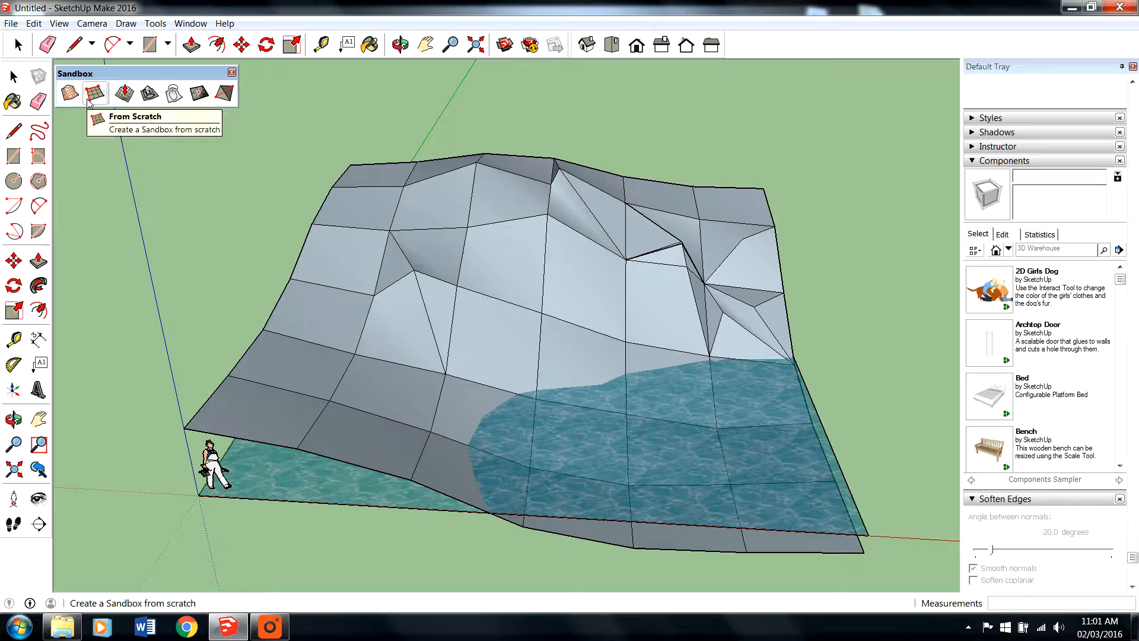
- Select the whole connected terrain surface, including all its hidden grid edges
{"action": "left_click", "coordinate": [18, 45]}
{"action": "triple_click", "coordinate": [514, 390]}
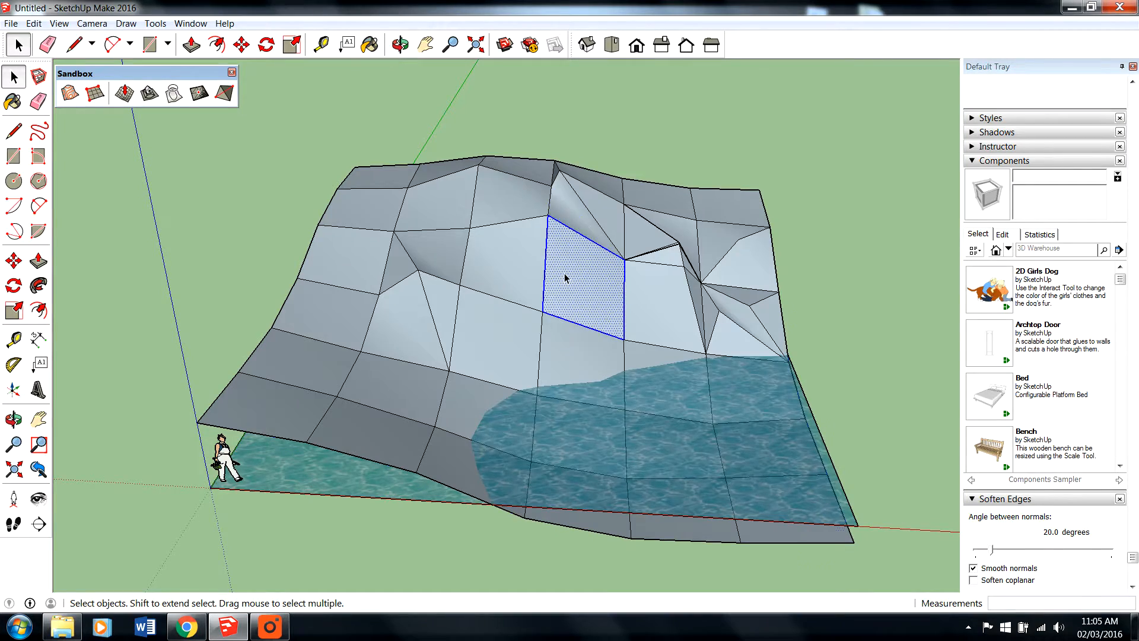
{"action": "triple_click", "coordinate": [564, 275]}
{"action": "left_click", "coordinate": [843, 265]}
{"action": "double_click", "coordinate": [526, 225]}
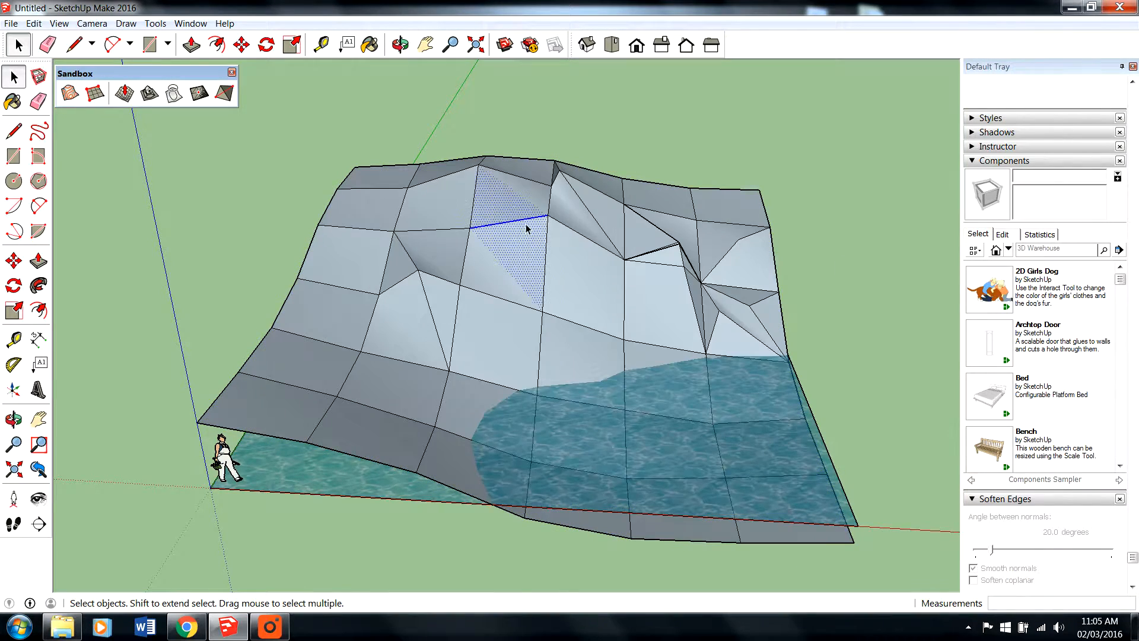
{"action": "scroll", "coordinate": [686, 252], "scroll_direction": "down", "scroll_amount": 2}
{"action": "scroll", "coordinate": [813, 248], "scroll_direction": "up", "scroll_amount": 2}
{"action": "middle_click_drag", "start_coordinate": [837, 254], "coordinate": [754, 251]}
{"action": "triple_click", "coordinate": [491, 238]}
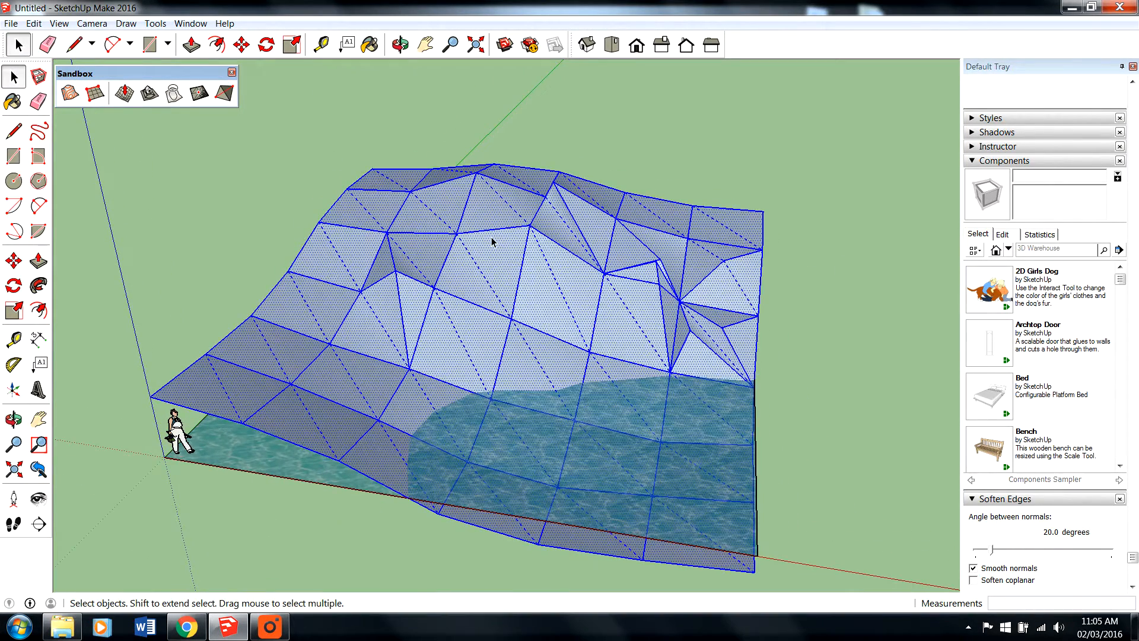
- Remove the Soften Edges section from the Default Tray and add it back
{"action": "left_click", "coordinate": [182, 25]}
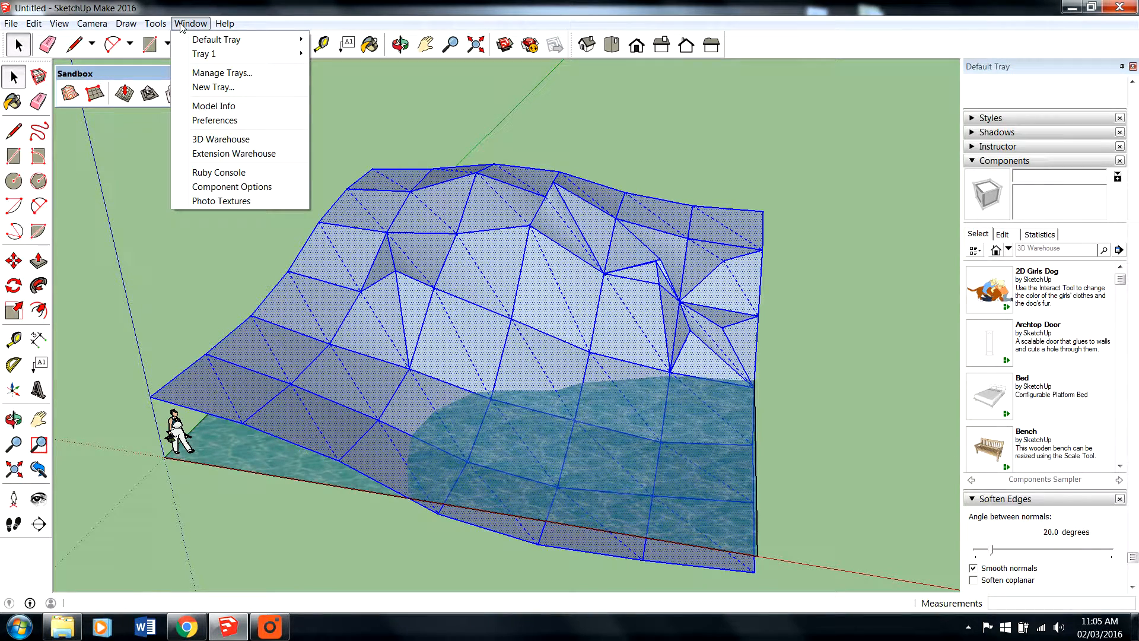
{"action": "mouse_move", "coordinate": [194, 40]}
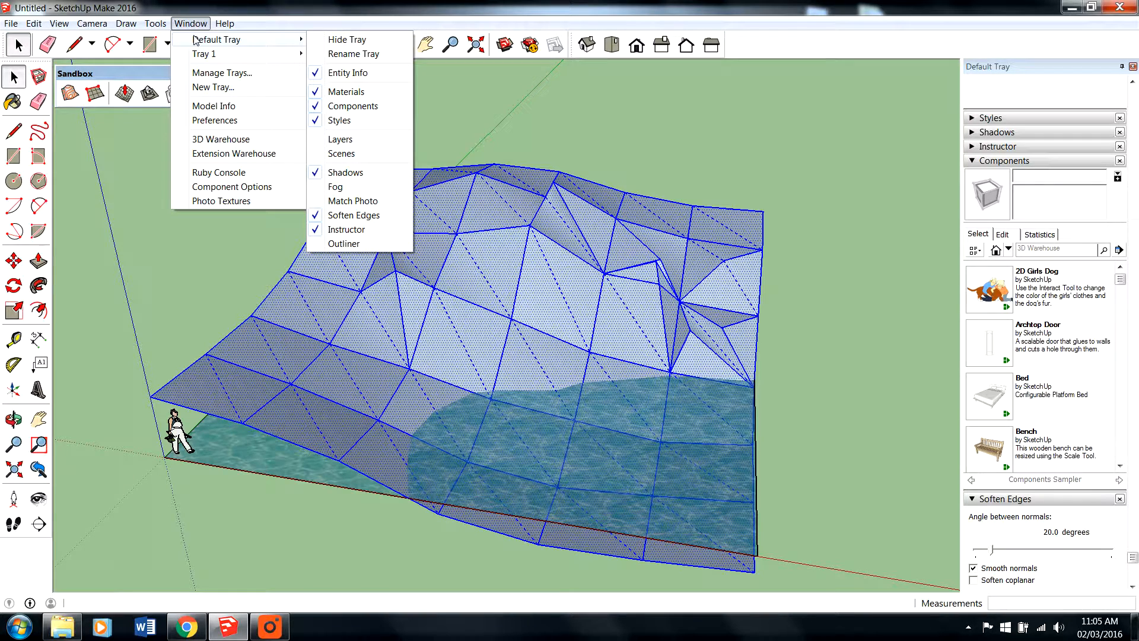
{"action": "left_click", "coordinate": [348, 216]}
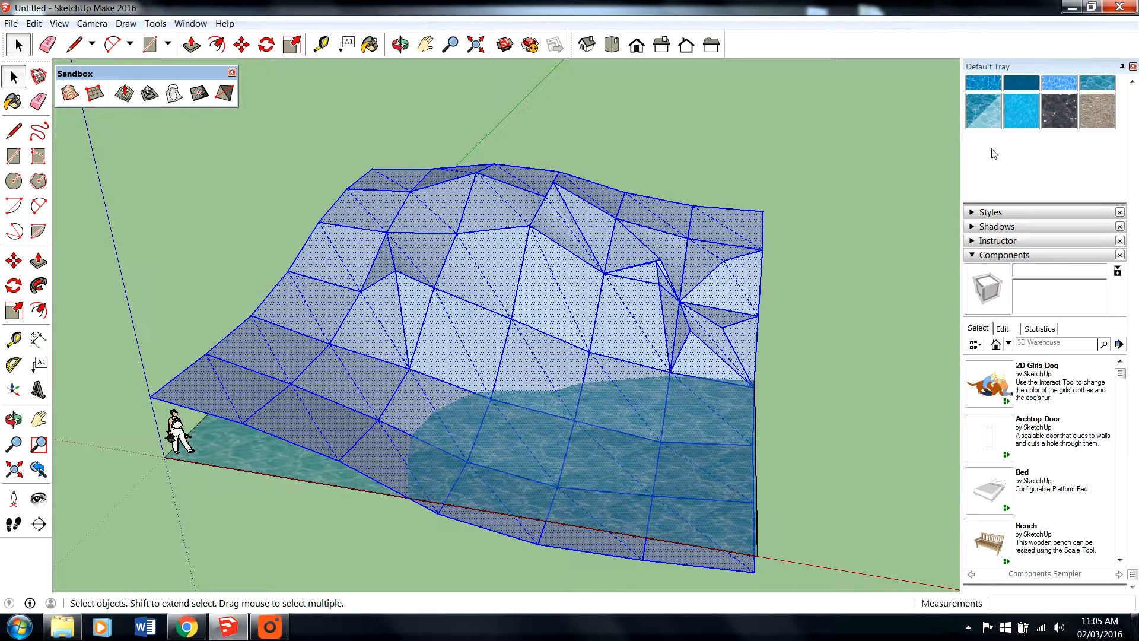
{"action": "left_click", "coordinate": [191, 23]}
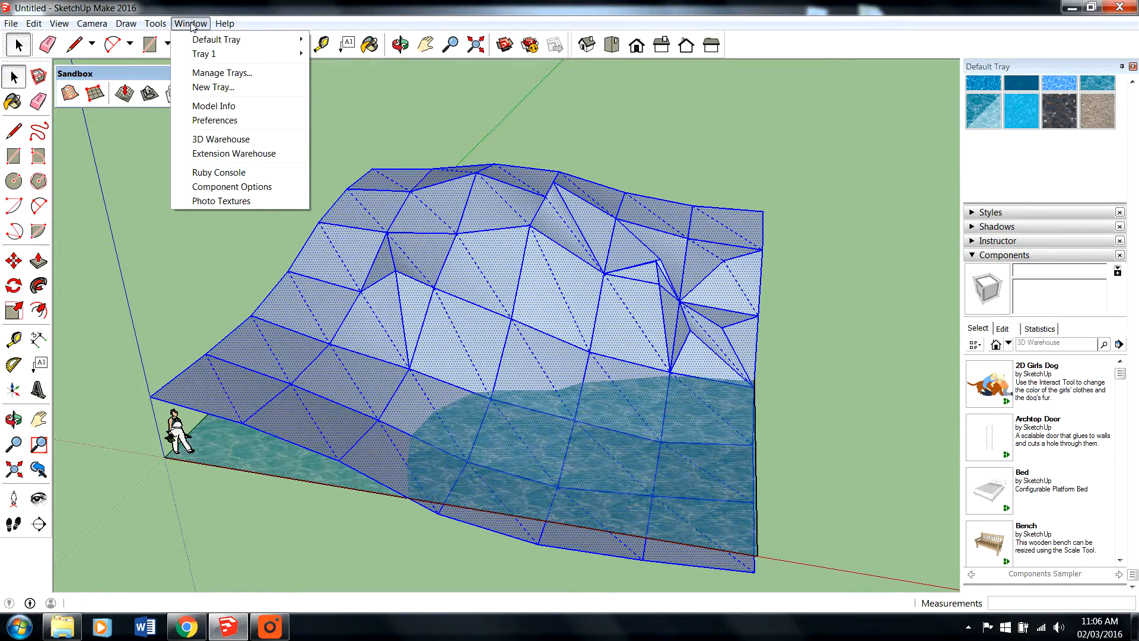
{"action": "mouse_move", "coordinate": [204, 40]}
{"action": "left_click", "coordinate": [350, 215]}
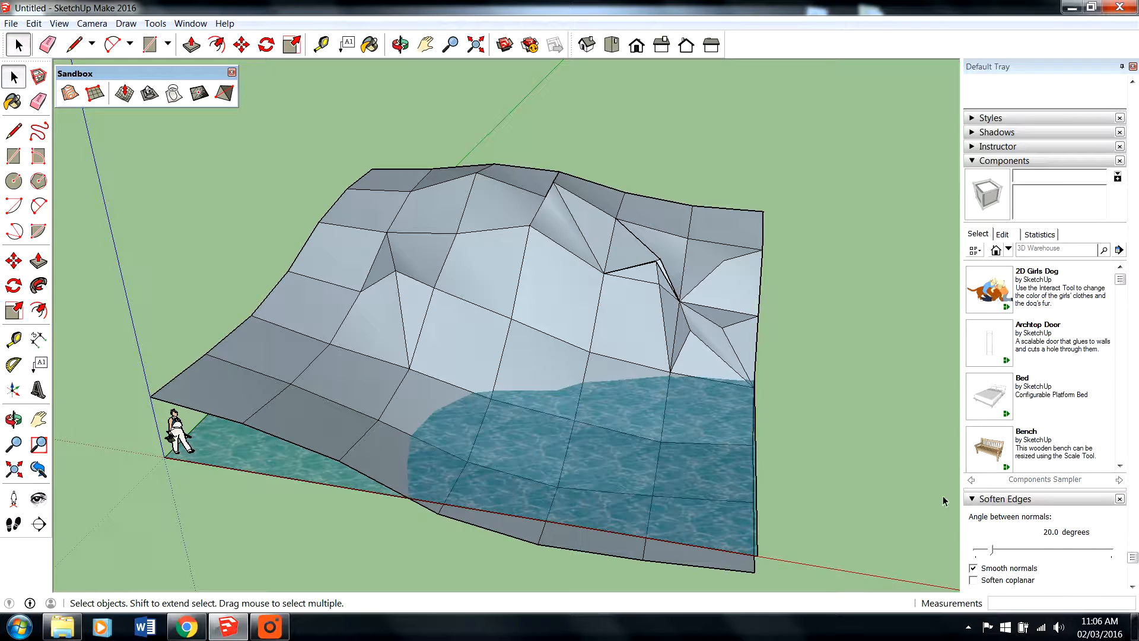
- Try softening the edges of the whole terrain with an angle between normals of 23.6 degrees
{"action": "scroll", "coordinate": [1011, 510], "scroll_direction": "down", "scroll_amount": 1}
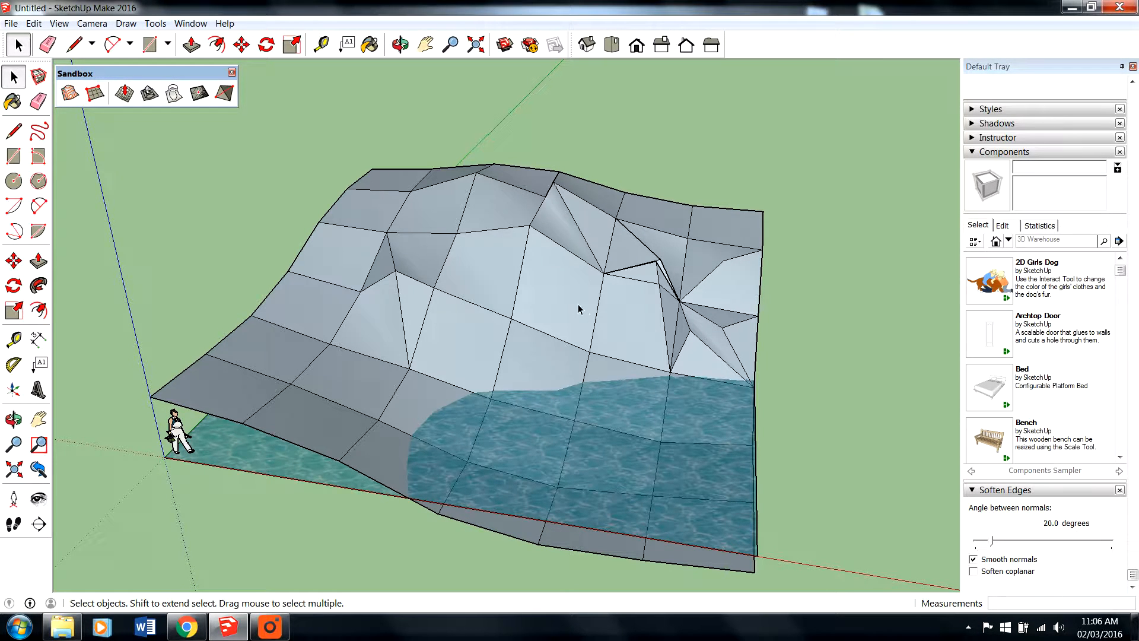
{"action": "triple_click", "coordinate": [564, 289]}
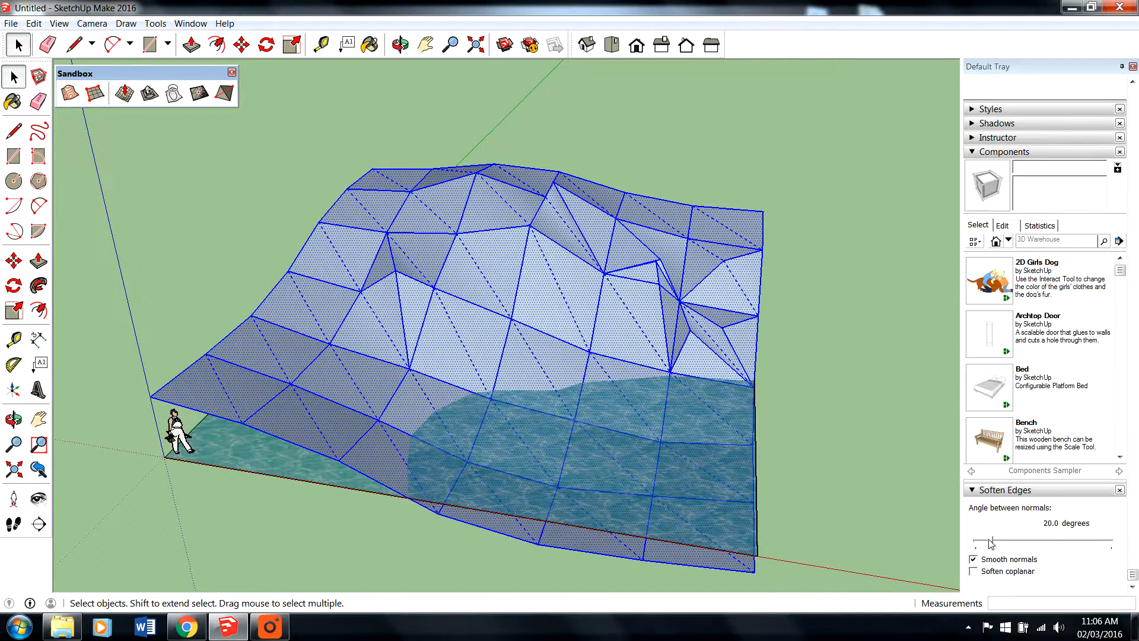
{"action": "left_click_drag", "start_coordinate": [991, 543], "coordinate": [995, 543]}
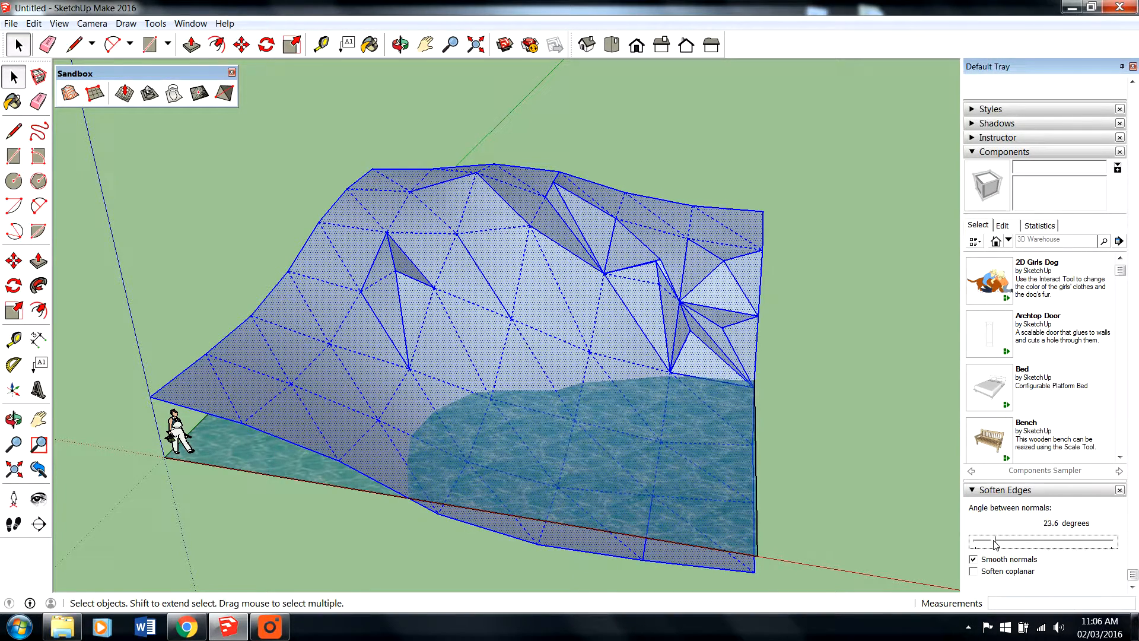
{"action": "triple_click", "coordinate": [545, 310]}
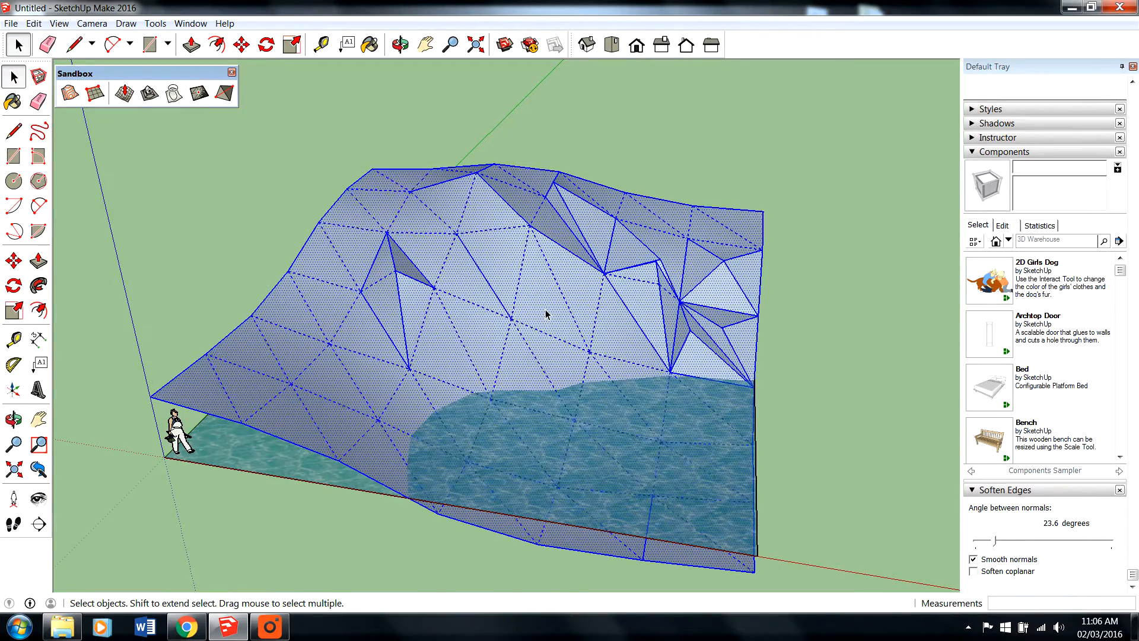
{"action": "key", "text": "ctrl+z"}
{"action": "key", "text": "ctrl+z"}
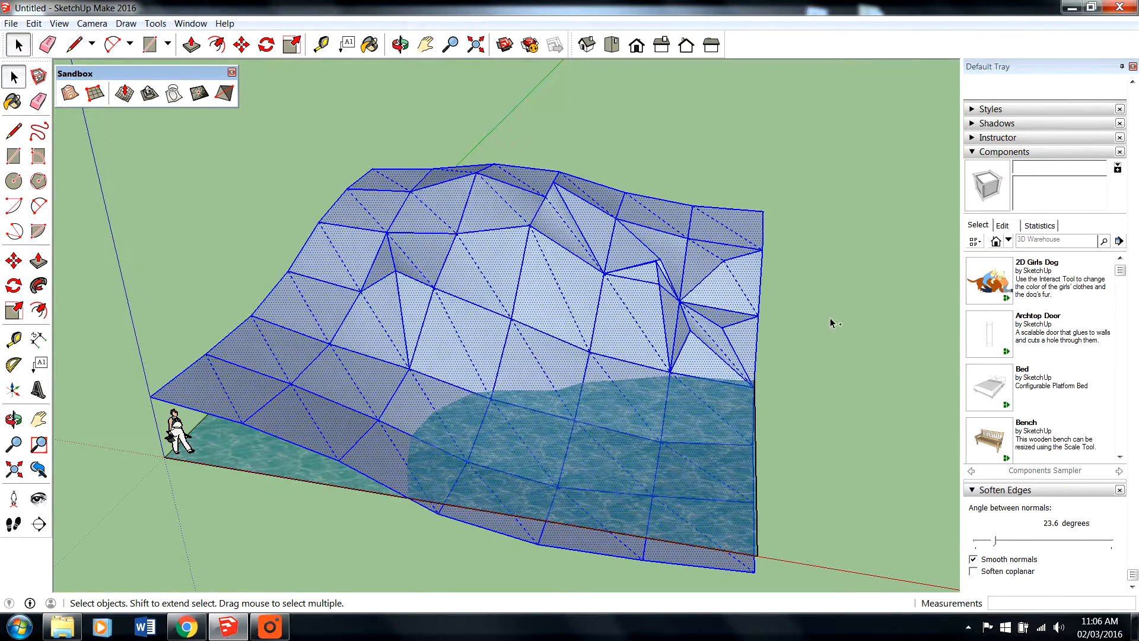
- Soften the whole terrain's edges with Soften coplanar enabled and the angle between normals at 180 degrees
{"action": "left_click", "coordinate": [839, 316]}
{"action": "triple_click", "coordinate": [570, 307]}
{"action": "left_click", "coordinate": [1001, 571]}
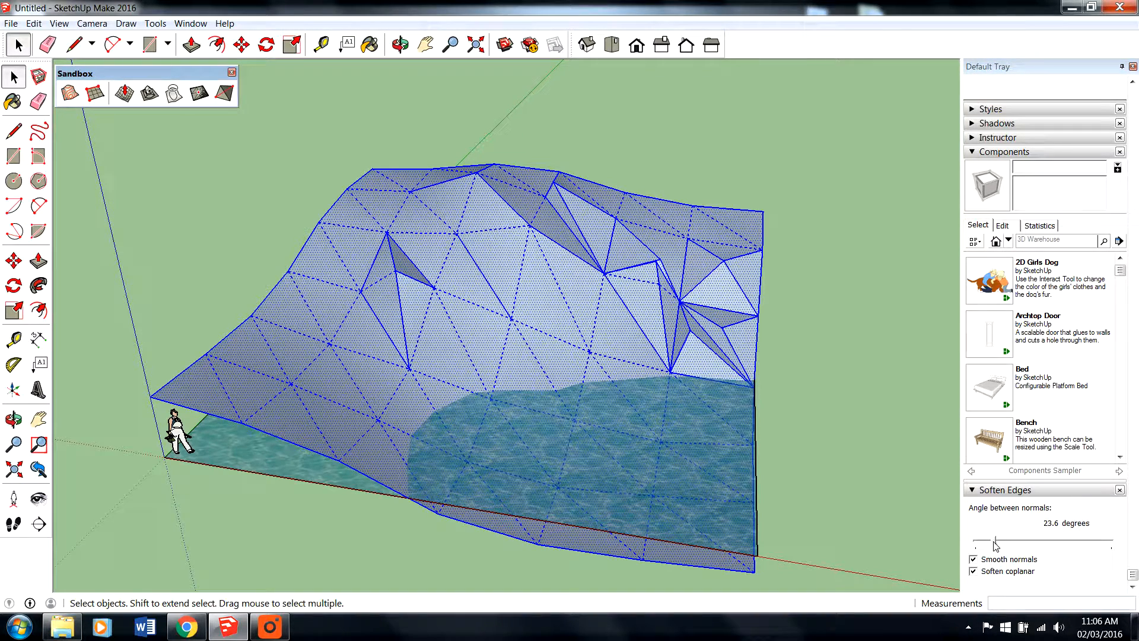
{"action": "left_click_drag", "start_coordinate": [996, 545], "coordinate": [1130, 546]}
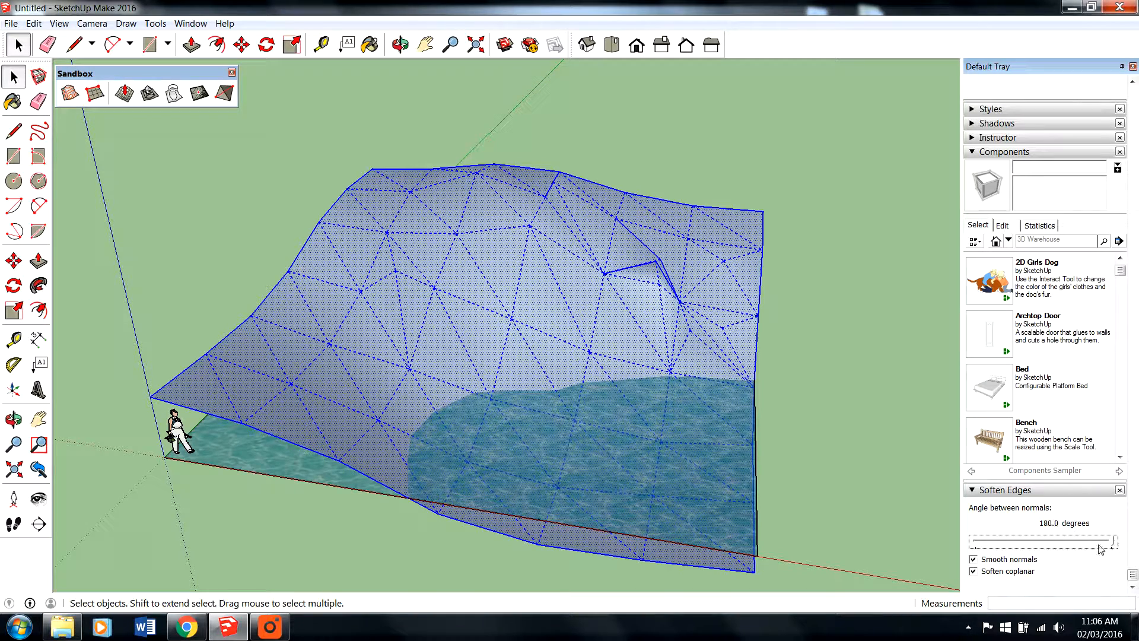
{"action": "left_click", "coordinate": [1000, 573]}
{"action": "left_click", "coordinate": [874, 516]}
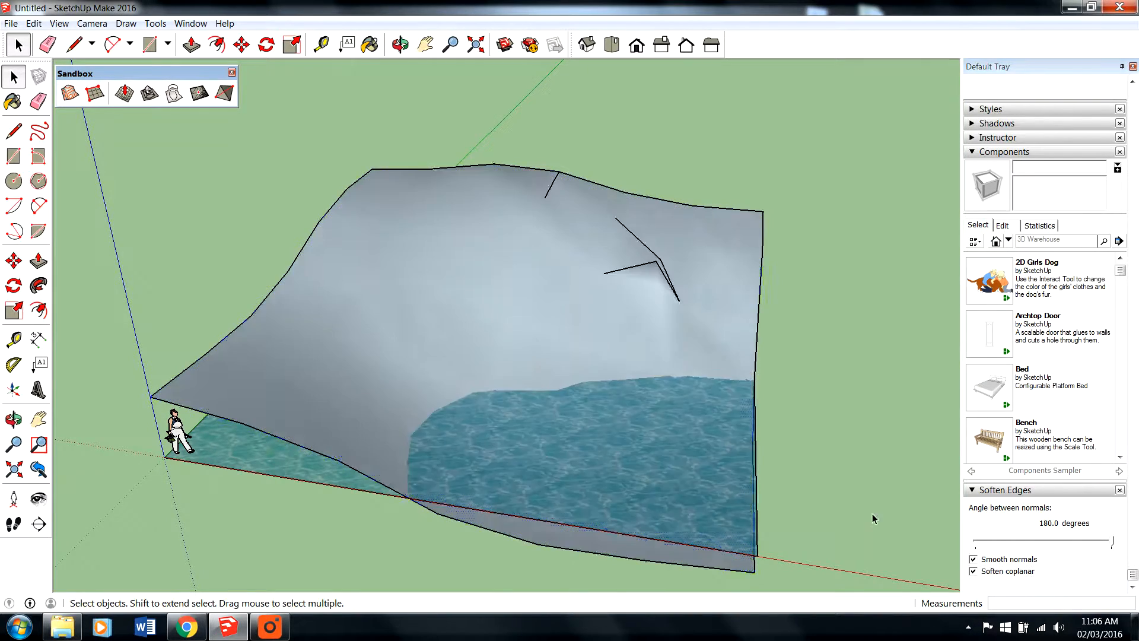
- Examine the smoothed terrain up close from several sides for remaining hard edges along the crest and slopes
{"action": "middle_click_drag", "start_coordinate": [838, 454], "coordinate": [243, 456]}
{"action": "scroll", "coordinate": [570, 417], "scroll_direction": "up", "scroll_amount": 5}
{"action": "middle_click_drag", "start_coordinate": [511, 432], "coordinate": [575, 221]}
{"action": "left_click_drag", "start_coordinate": [575, 222], "coordinate": [727, 408]}
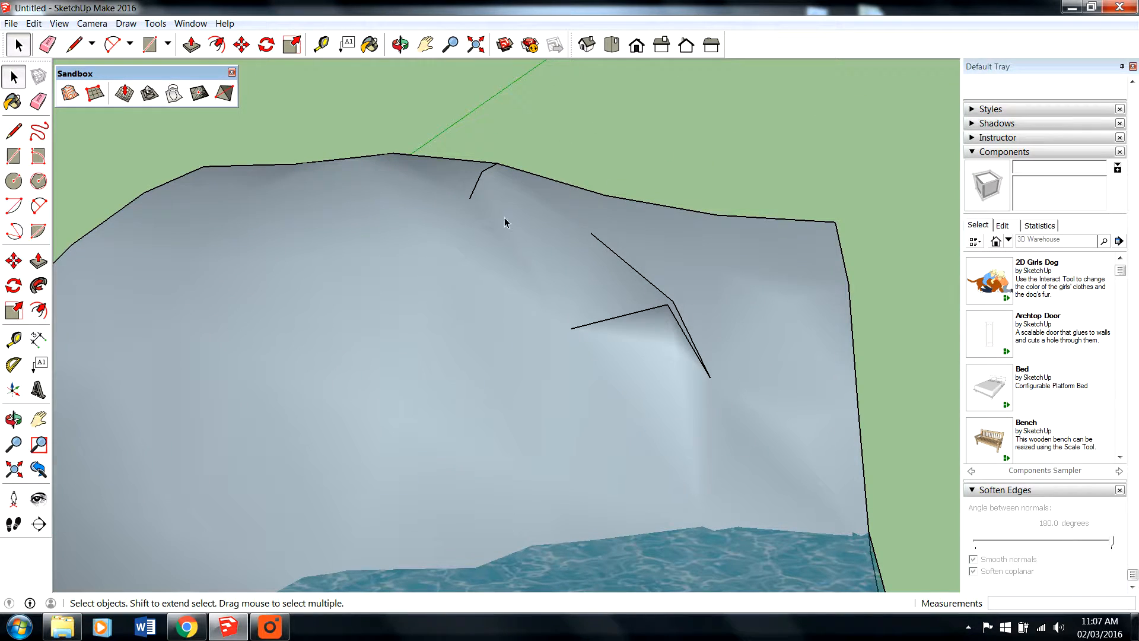
{"action": "left_click_drag", "start_coordinate": [503, 213], "coordinate": [860, 490]}
{"action": "left_click", "coordinate": [668, 332]}
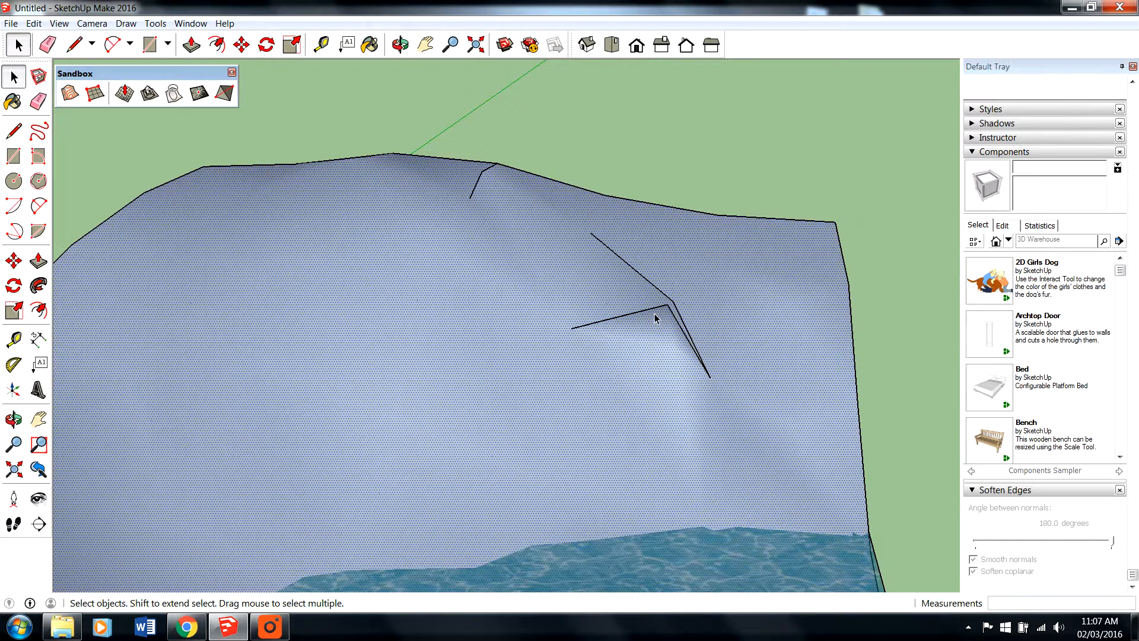
{"action": "left_click", "coordinate": [656, 317]}
{"action": "middle_click_drag", "start_coordinate": [692, 323], "coordinate": [603, 308]}
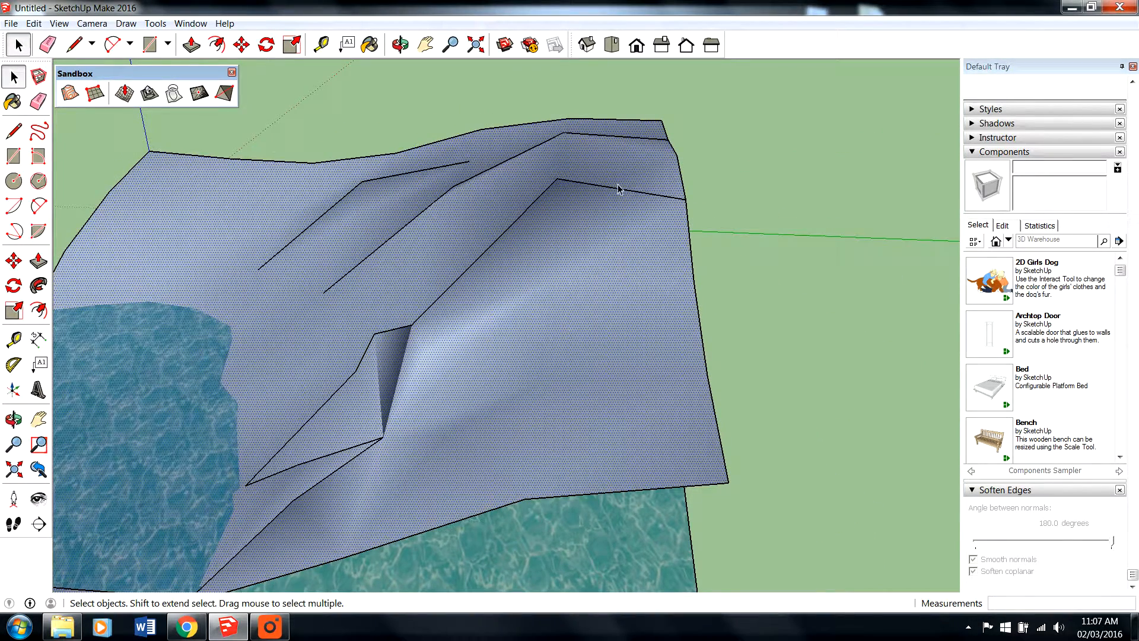
{"action": "triple_click", "coordinate": [596, 256]}
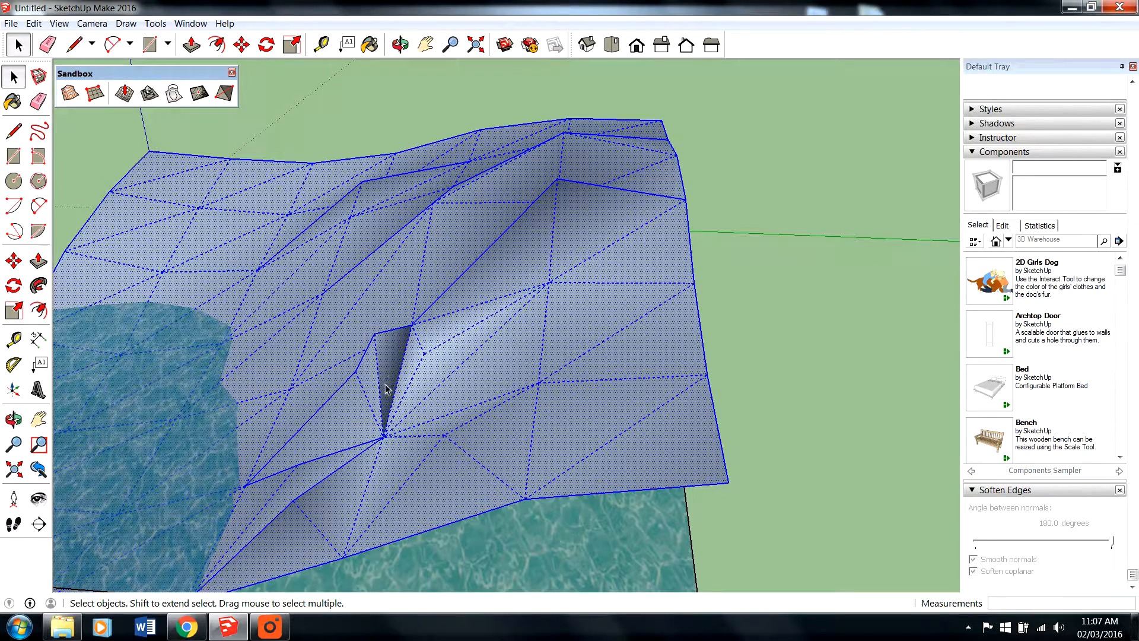
{"action": "left_click", "coordinate": [347, 390]}
{"action": "scroll", "coordinate": [581, 371], "scroll_direction": "down", "scroll_amount": 3}
{"action": "left_click", "coordinate": [831, 343]}
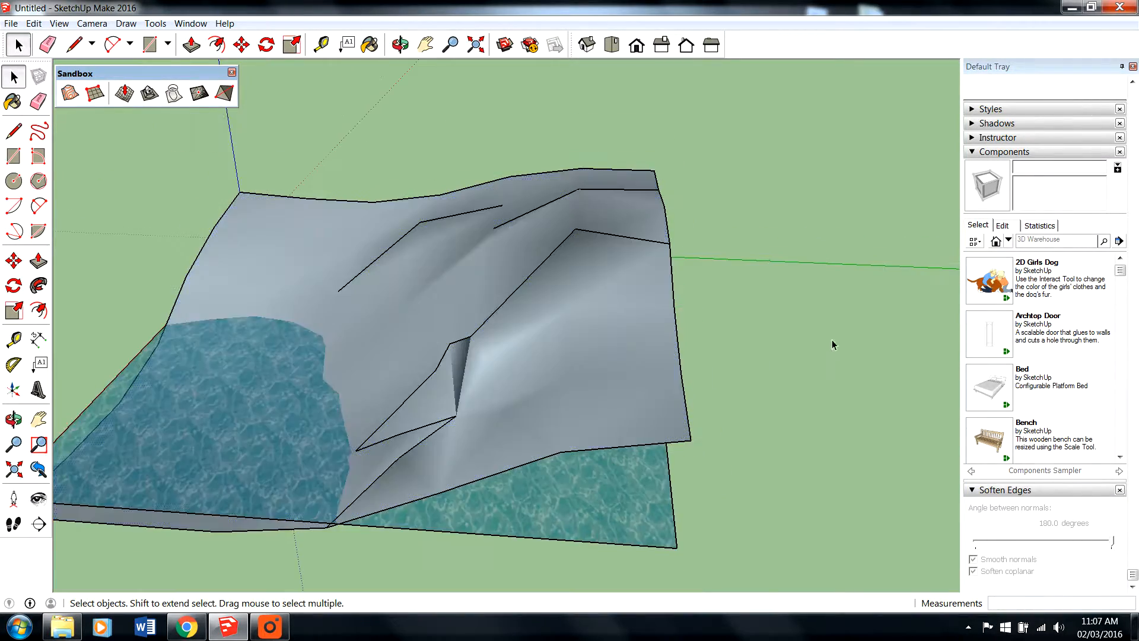
- Paint the whole terrain with Vegetation Grass Artificial from the Landscaping, Fencing and Vegetation materials
{"action": "scroll", "coordinate": [410, 284], "scroll_direction": "up", "scroll_amount": 3}
{"action": "middle_click_drag", "start_coordinate": [404, 280], "coordinate": [847, 372]}
{"action": "key", "text": "space"}
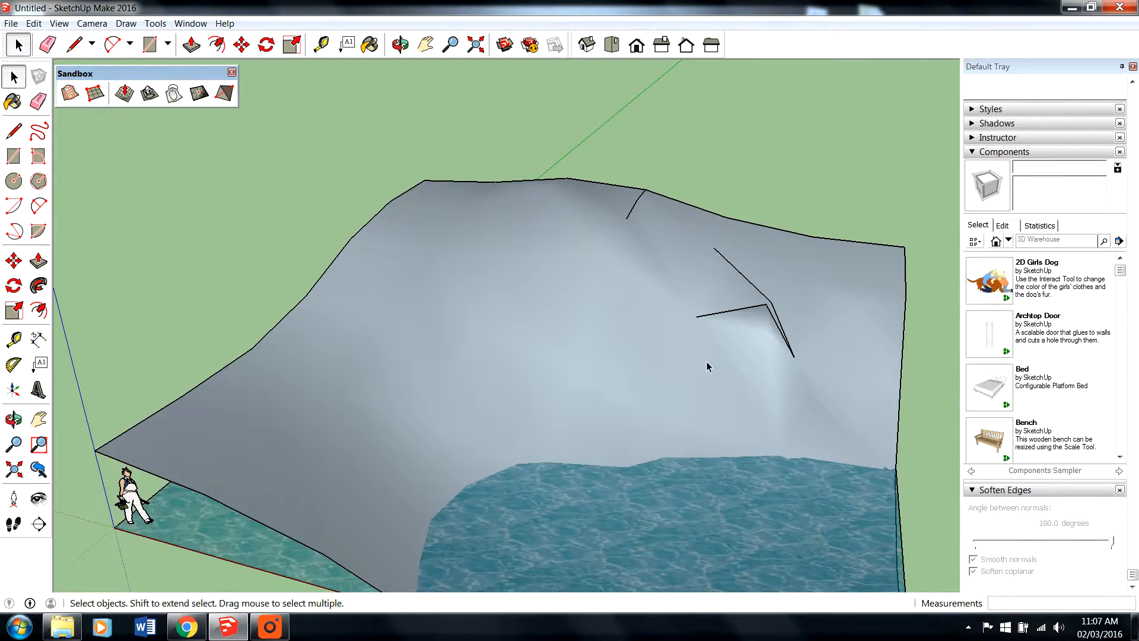
{"action": "middle_click_drag", "start_coordinate": [439, 350], "coordinate": [584, 352]}
{"action": "scroll", "coordinate": [569, 366], "scroll_direction": "up", "scroll_amount": 2}
{"action": "scroll", "coordinate": [432, 242], "scroll_direction": "down", "scroll_amount": 3}
{"action": "scroll", "coordinate": [440, 267], "scroll_direction": "up", "scroll_amount": 2}
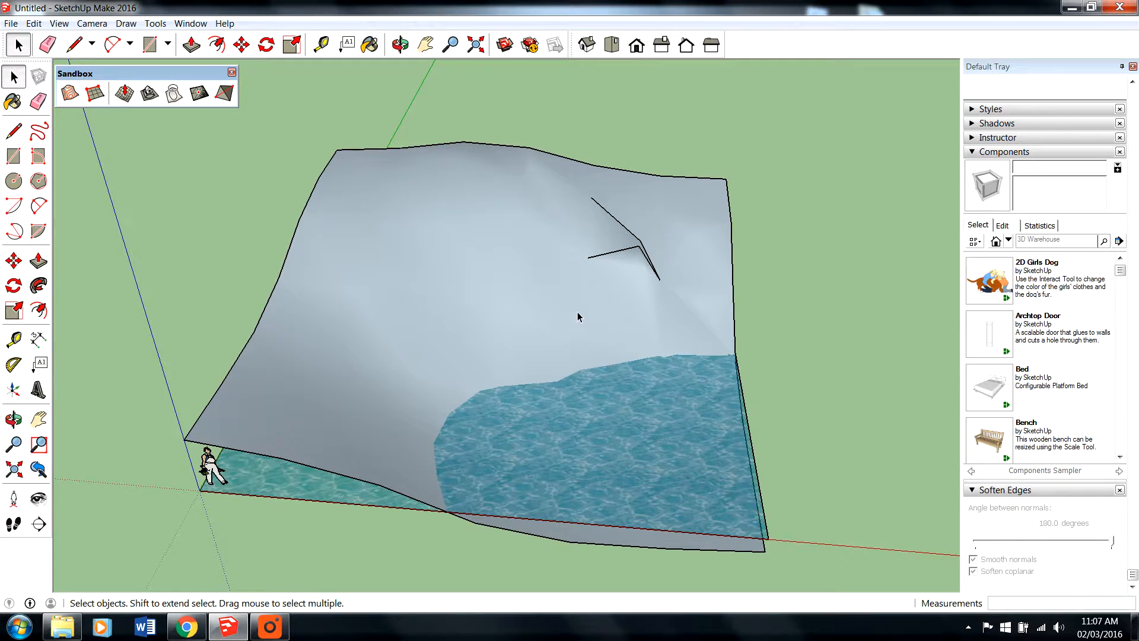
{"action": "triple_click", "coordinate": [485, 303]}
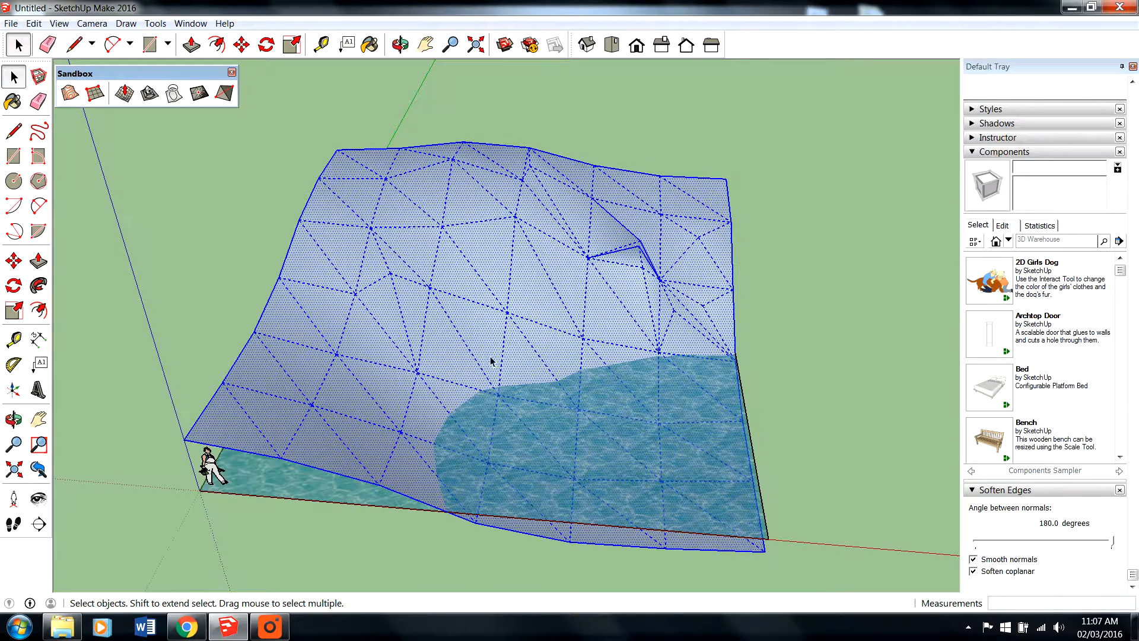
{"action": "left_click", "coordinate": [371, 45]}
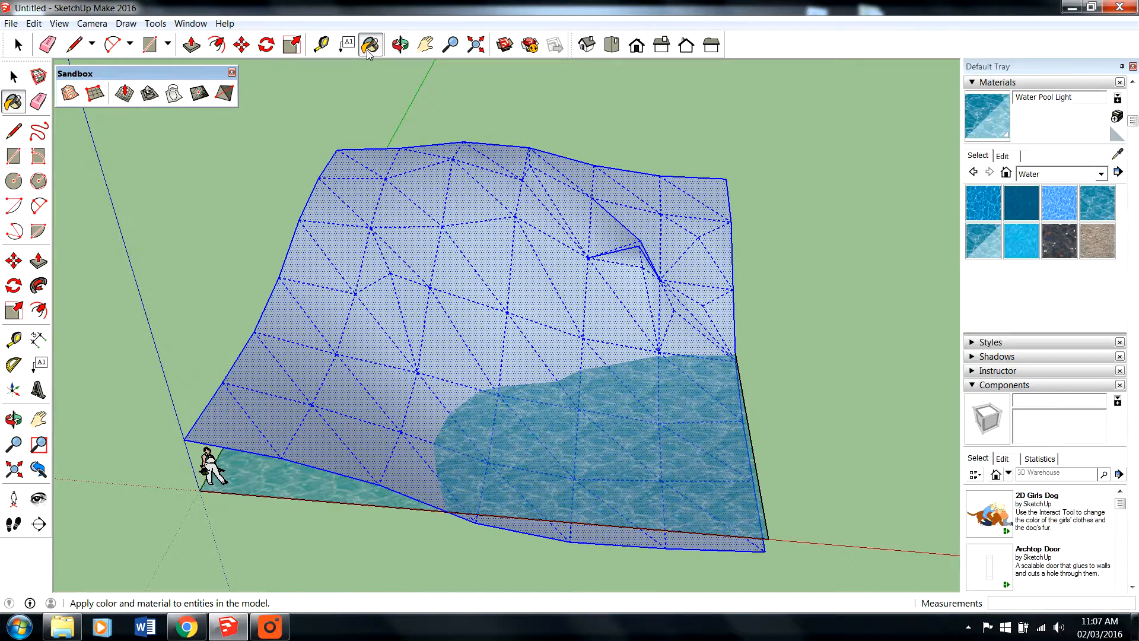
{"action": "left_click", "coordinate": [1095, 175]}
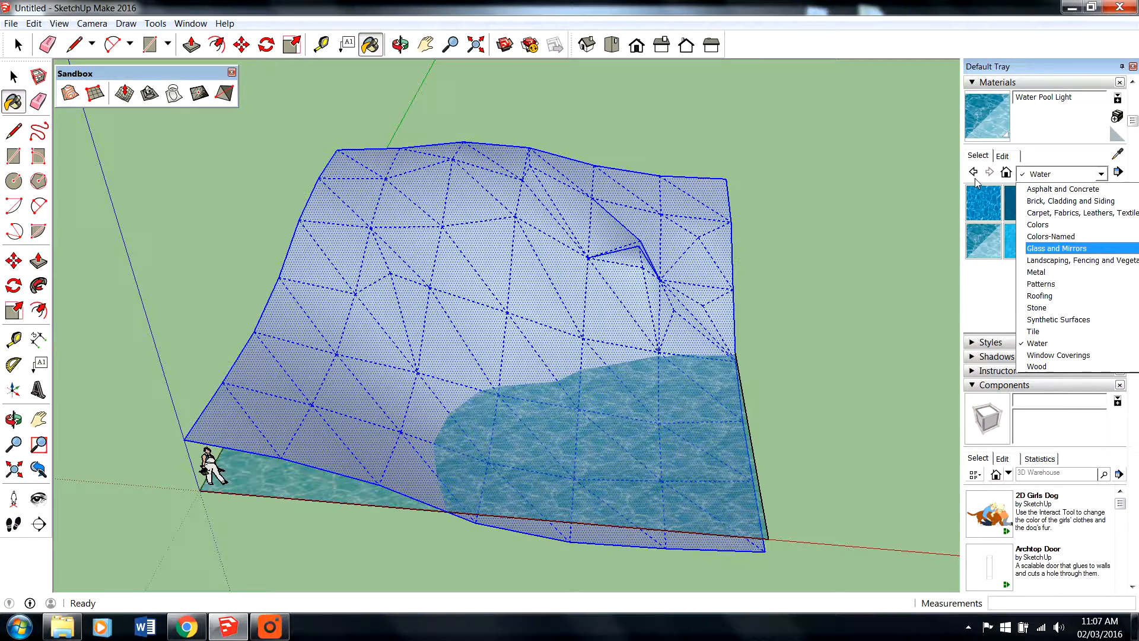
{"action": "left_click", "coordinate": [1073, 261]}
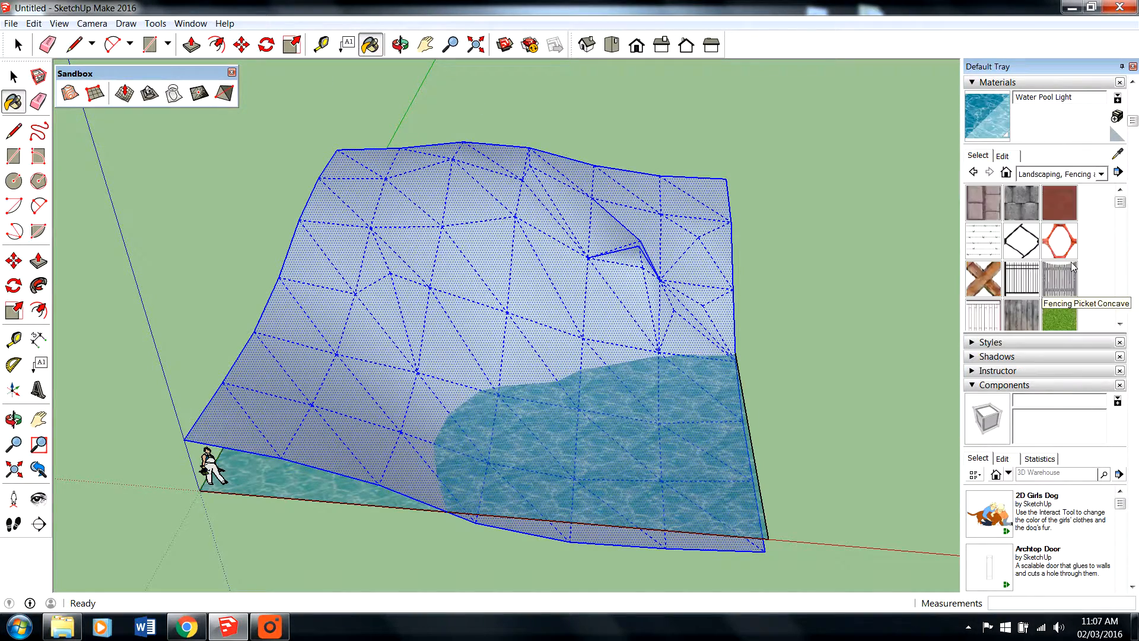
{"action": "mouse_move", "coordinate": [1120, 203]}
{"action": "left_mouse_down"}
{"action": "mouse_move", "coordinate": [1138, 303]}
{"action": "mouse_move", "coordinate": [1122, 297]}
{"action": "left_mouse_up"}
{"action": "left_click", "coordinate": [994, 265]}
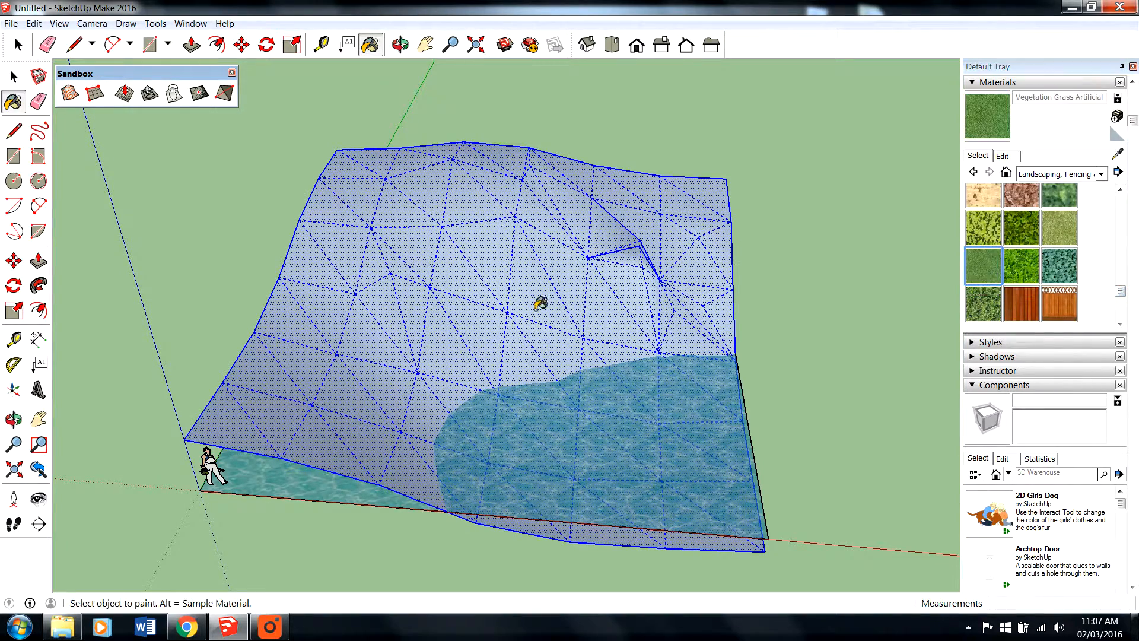
{"action": "left_click", "coordinate": [526, 304]}
{"action": "key", "text": "space"}
{"action": "left_click", "coordinate": [874, 336]}
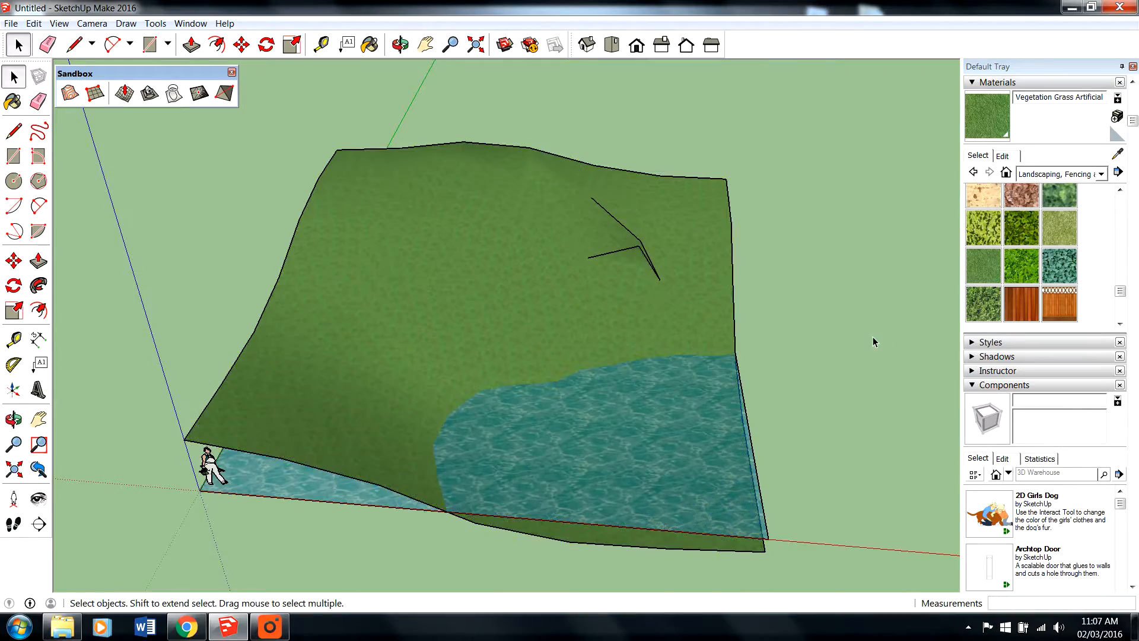
{"action": "middle_click_drag", "start_coordinate": [874, 336], "coordinate": [508, 283]}
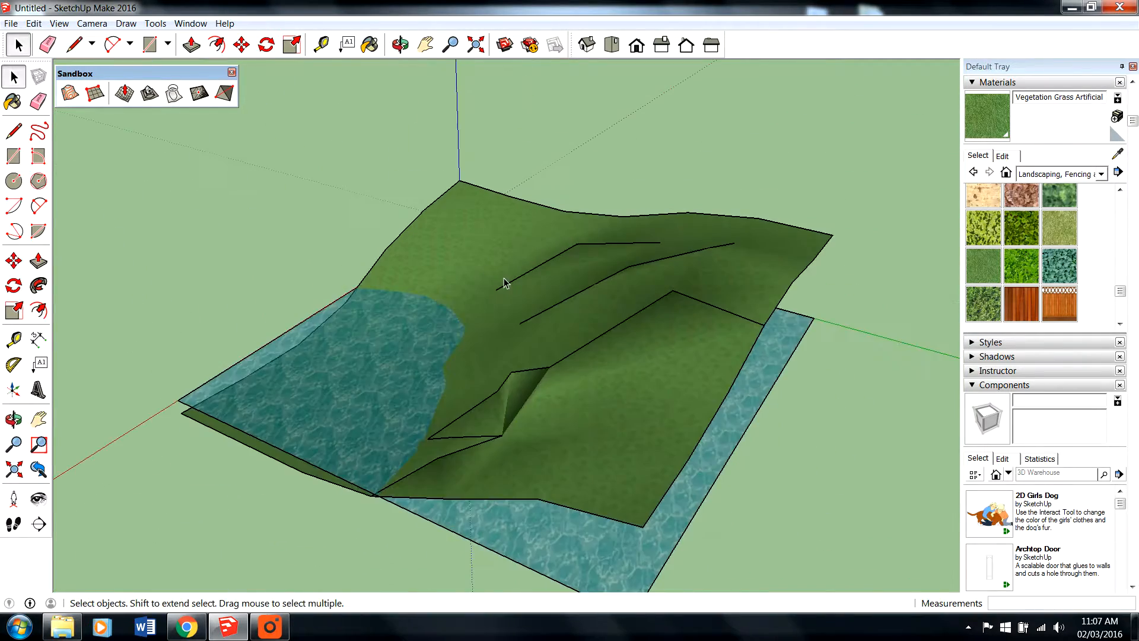
{"action": "scroll", "coordinate": [432, 325], "scroll_direction": "up", "scroll_amount": 3}
{"action": "middle_click_drag", "start_coordinate": [432, 325], "coordinate": [646, 301]}
{"action": "scroll", "coordinate": [581, 126], "scroll_direction": "down", "scroll_amount": 2}
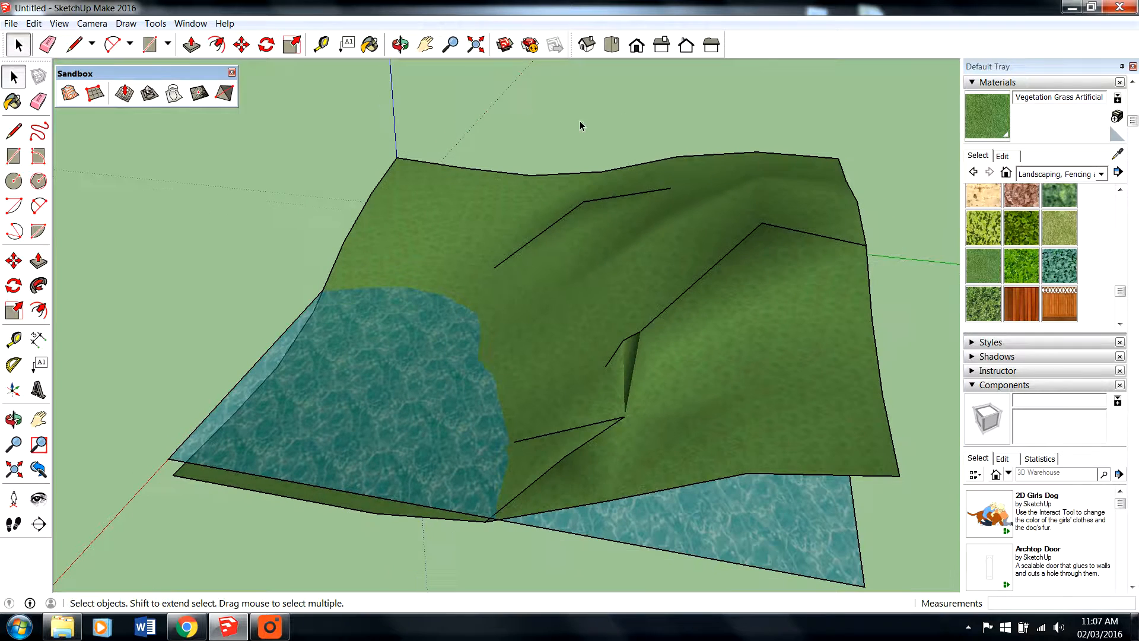
{"action": "left_click", "coordinate": [154, 22]}
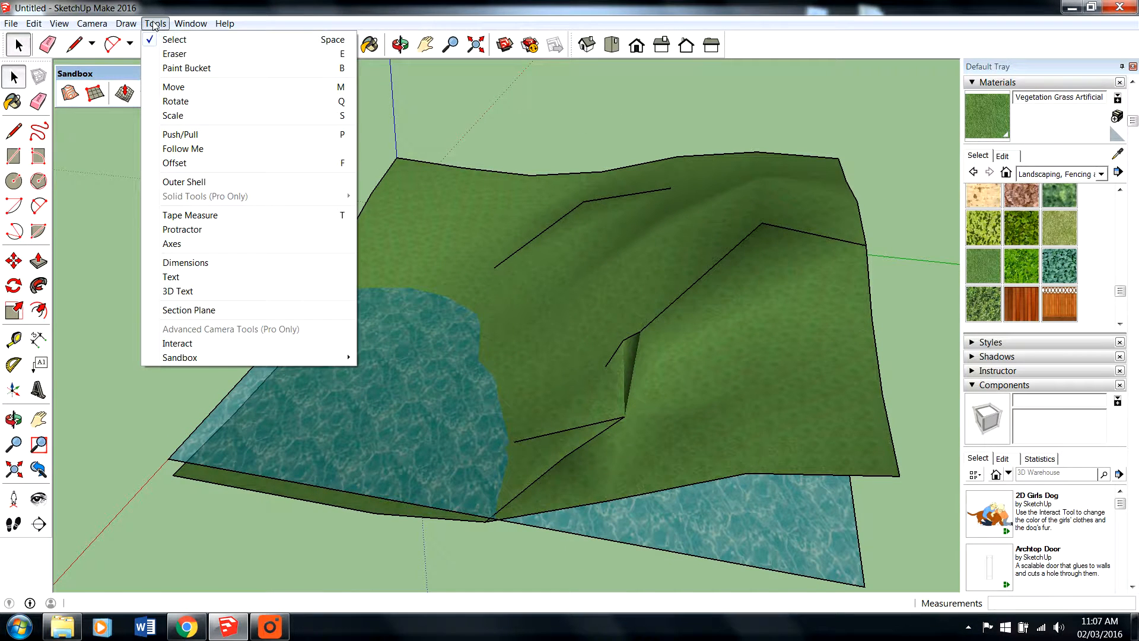
{"action": "left_click", "coordinate": [83, 39]}
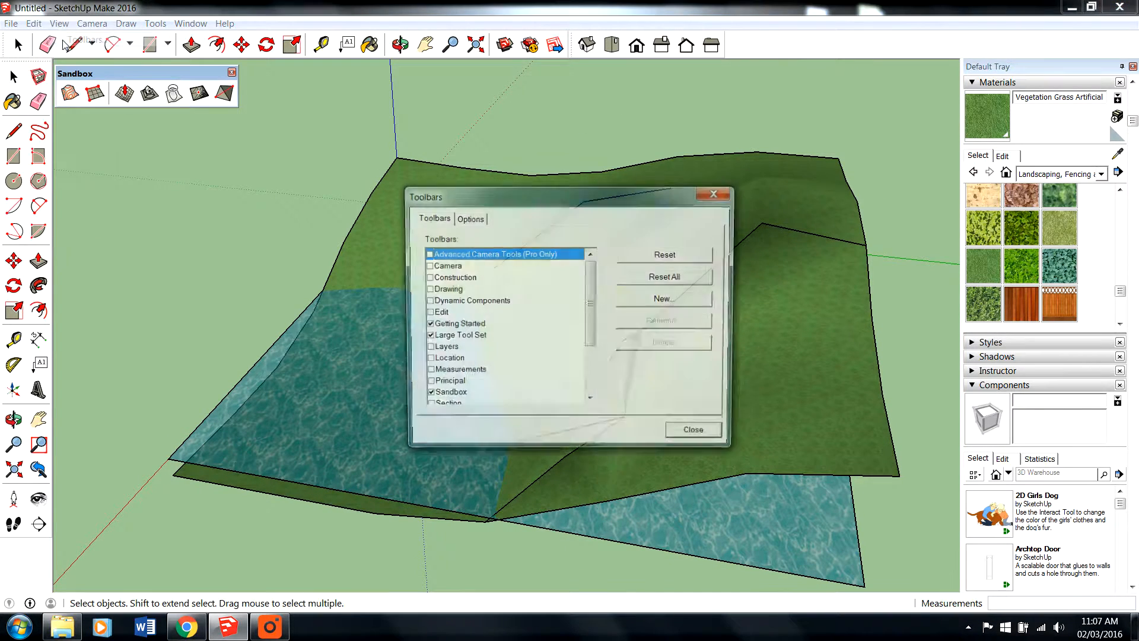
{"action": "left_click", "coordinate": [715, 193]}
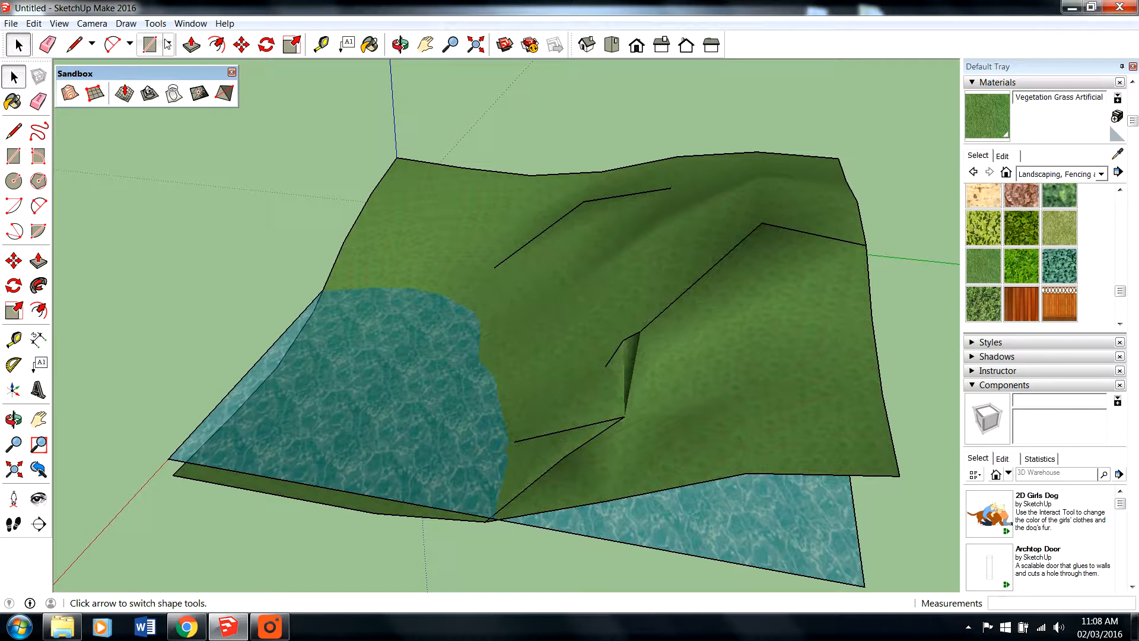
- Turn on shadows for the model
{"action": "left_click", "coordinate": [59, 23]}
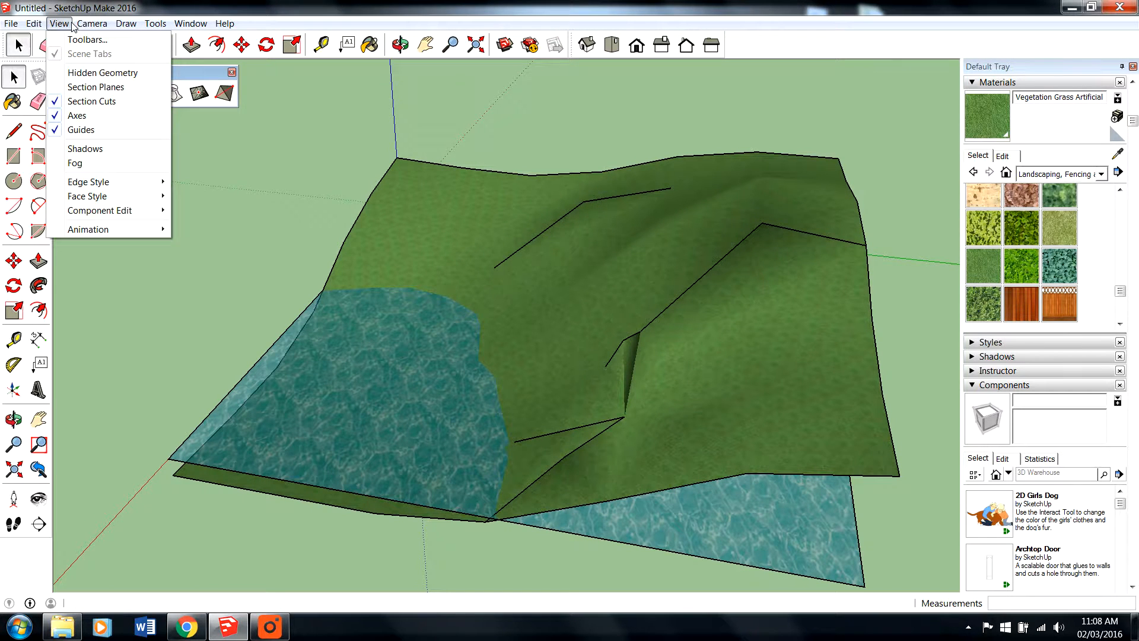
{"action": "left_click", "coordinate": [110, 153]}
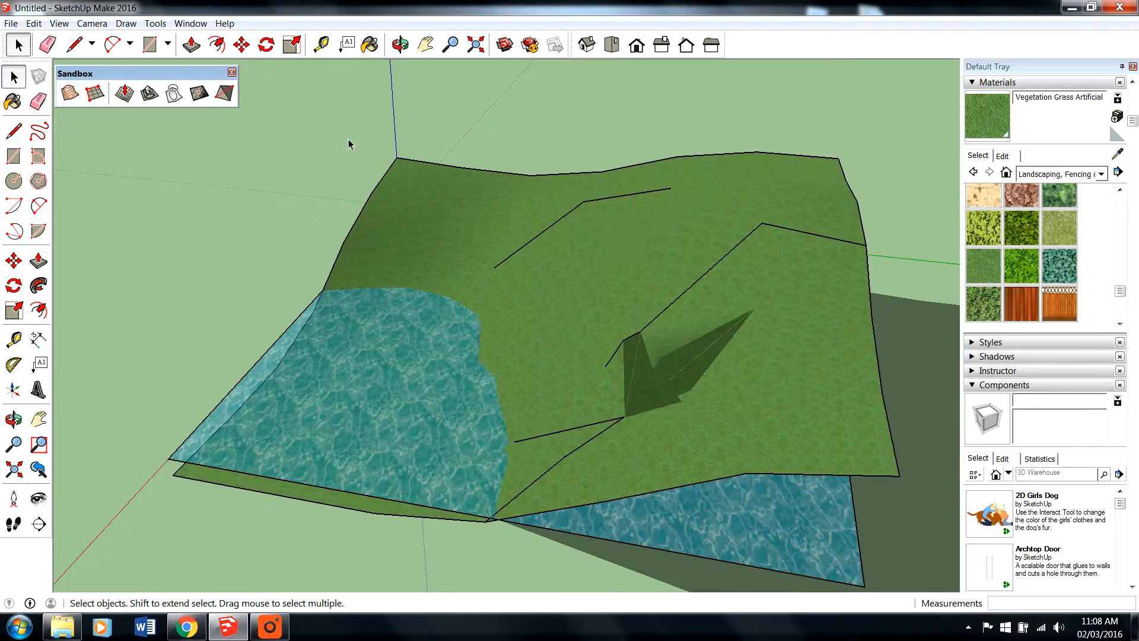
{"action": "middle_click_drag", "start_coordinate": [667, 327], "coordinate": [623, 356]}
- Show the Shadows toolbar and dock it beside the Views toolbar
{"action": "left_click", "coordinate": [59, 24]}
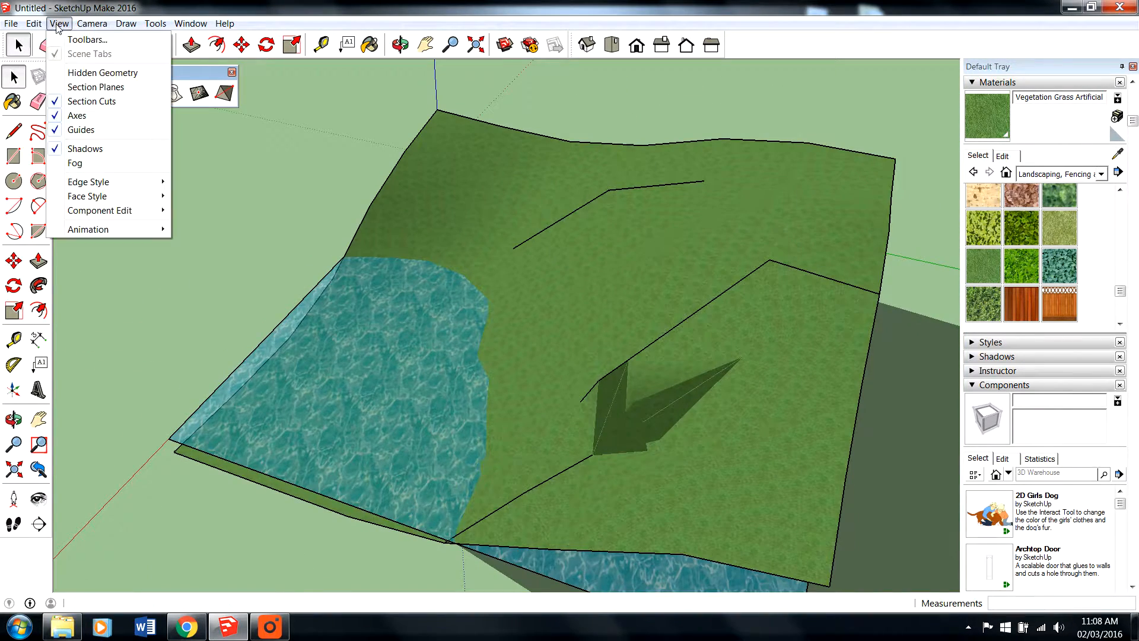
{"action": "left_click", "coordinate": [83, 39]}
{"action": "scroll", "coordinate": [458, 366], "scroll_direction": "down", "scroll_amount": 3}
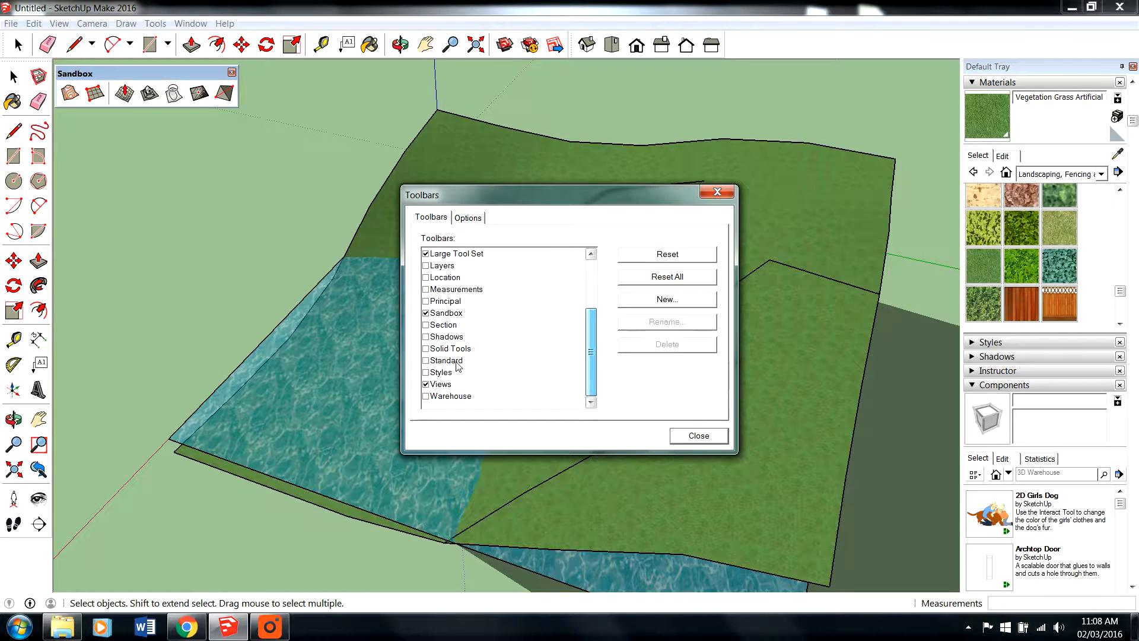
{"action": "left_click", "coordinate": [426, 337]}
{"action": "left_click", "coordinate": [699, 435]}
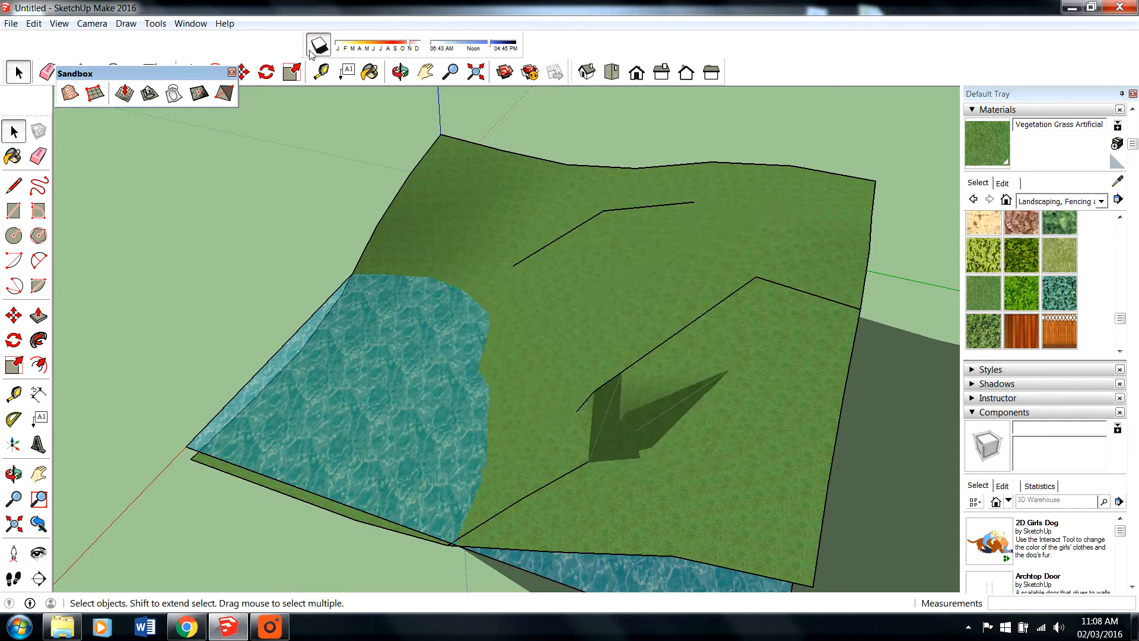
{"action": "left_click_drag", "start_coordinate": [311, 53], "coordinate": [726, 77]}
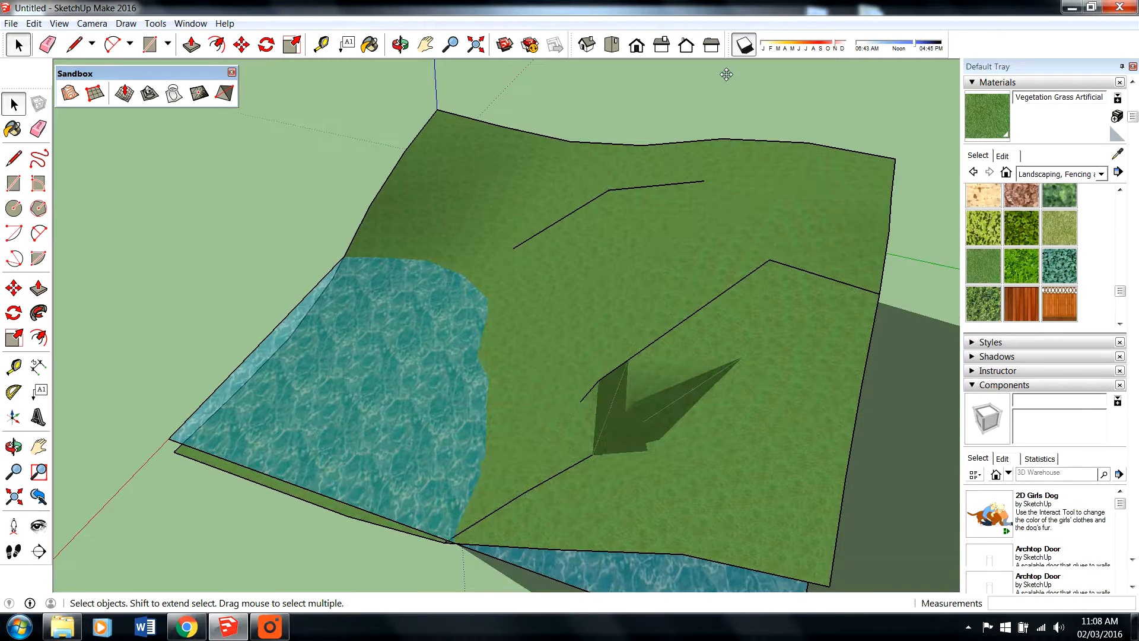
- Adjust the shadow date to about mid-year and the time to late afternoon, and check the shadows cast across the terrain
{"action": "mouse_move", "coordinate": [913, 46]}
{"action": "left_mouse_down"}
{"action": "mouse_move", "coordinate": [799, 49]}
{"action": "mouse_move", "coordinate": [925, 52]}
{"action": "left_mouse_up"}
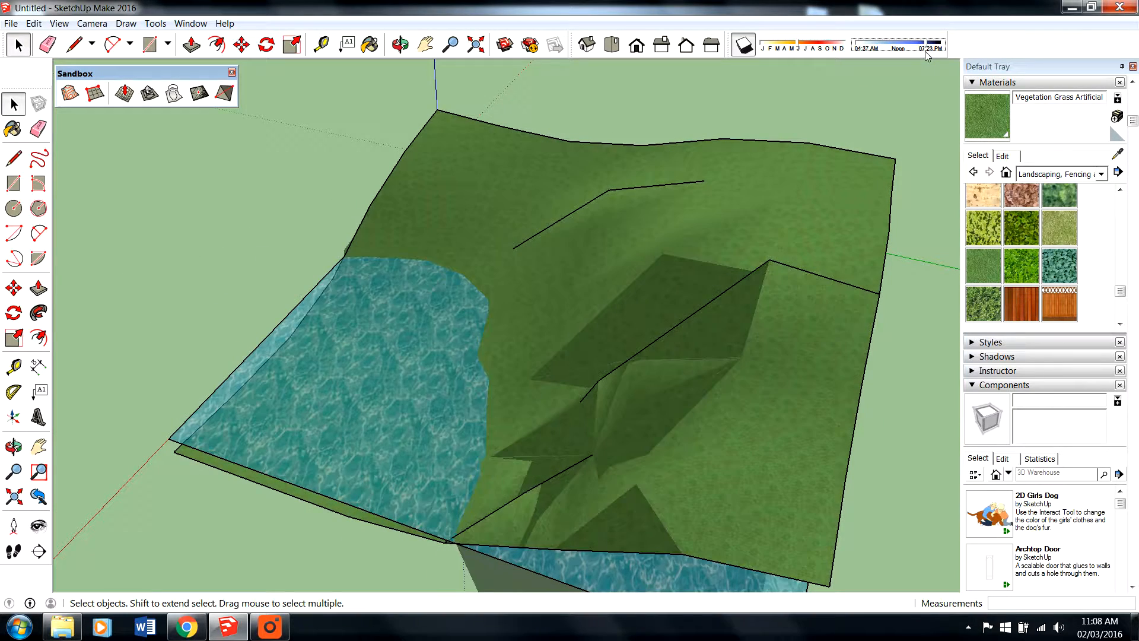
{"action": "middle_click_drag", "start_coordinate": [906, 77], "coordinate": [700, 350]}
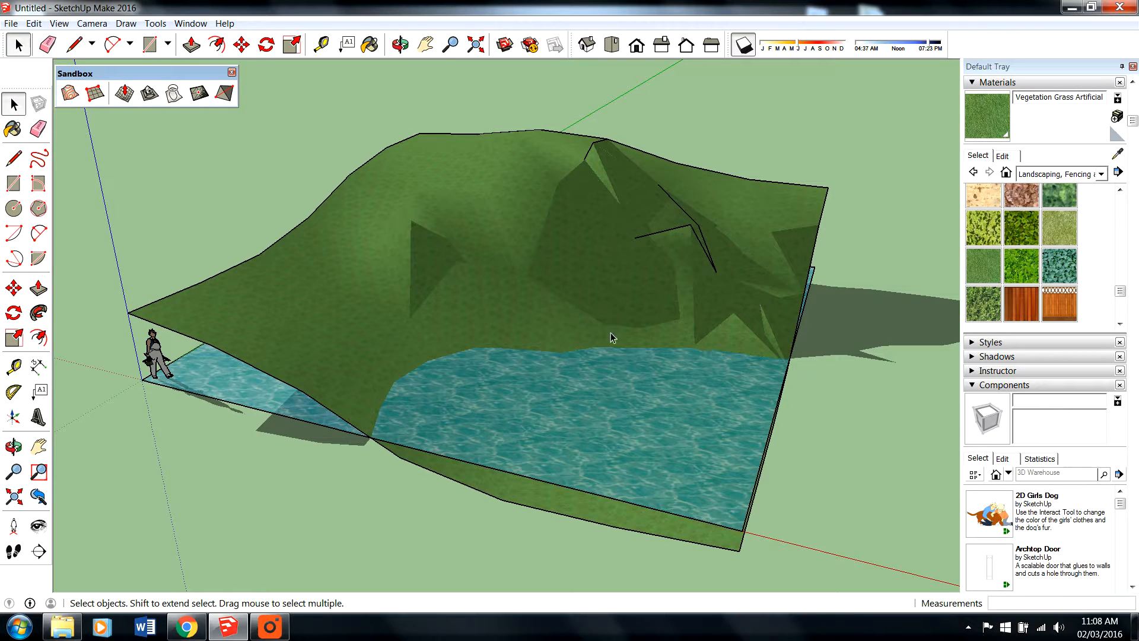